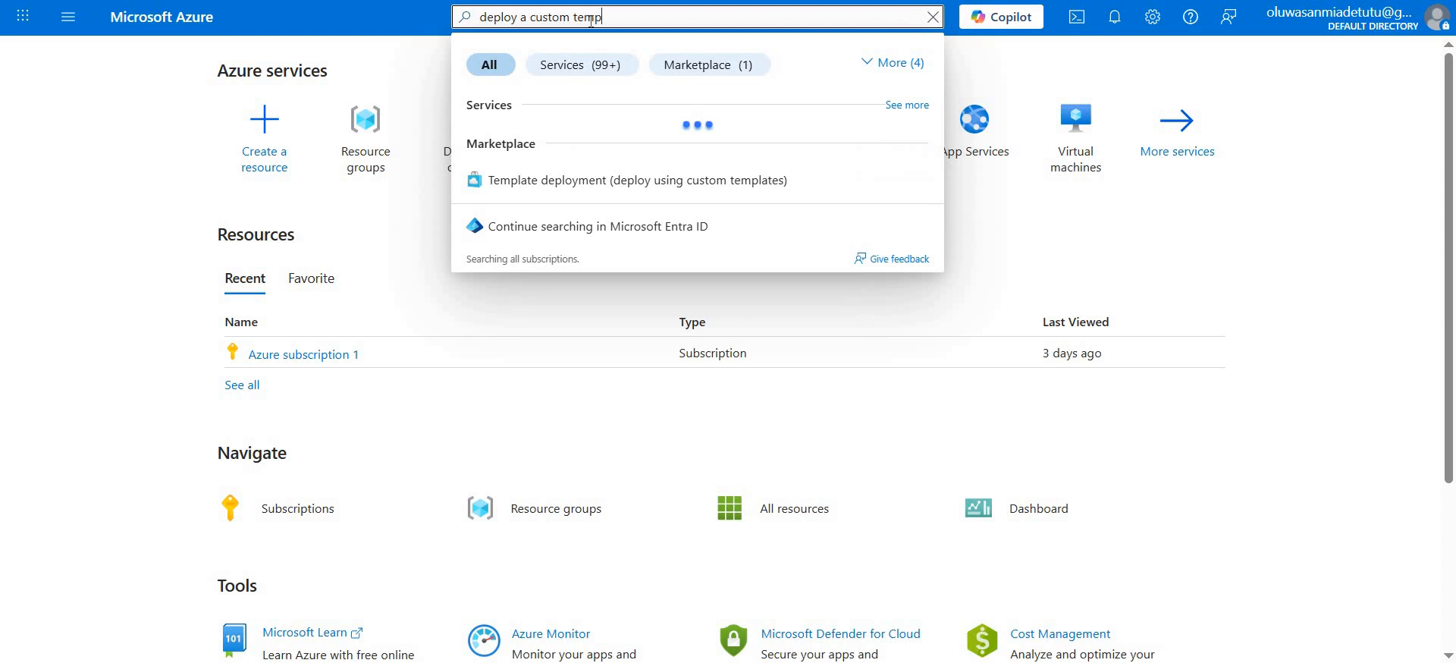
- Find the Deploy a custom template service and start building a template in the editor
text(late)
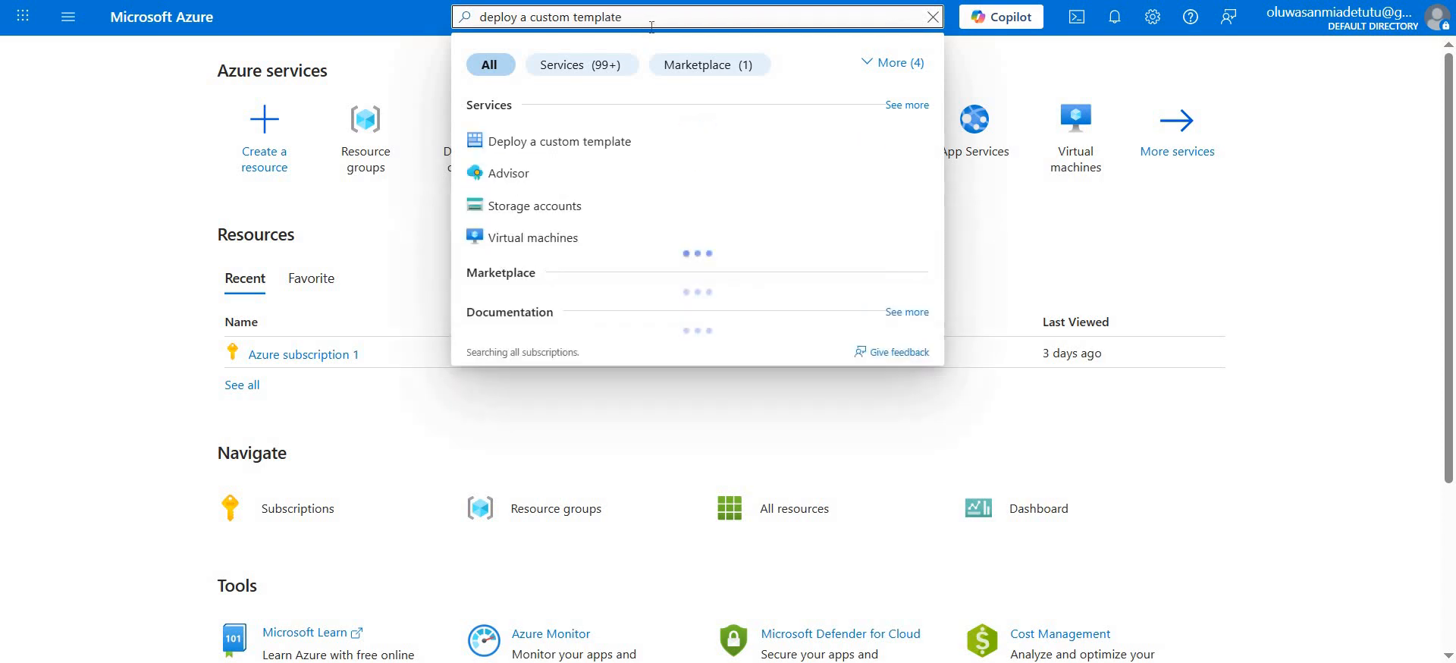
click(539, 139)
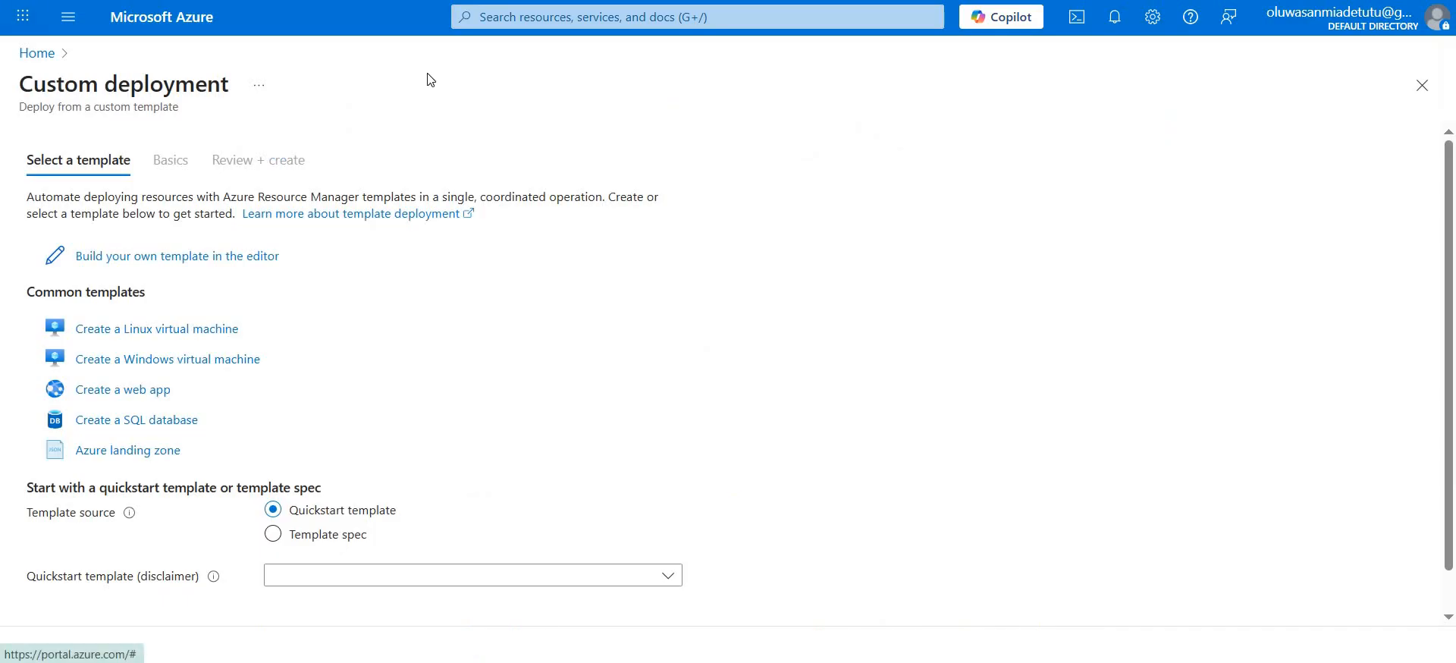
click(104, 265)
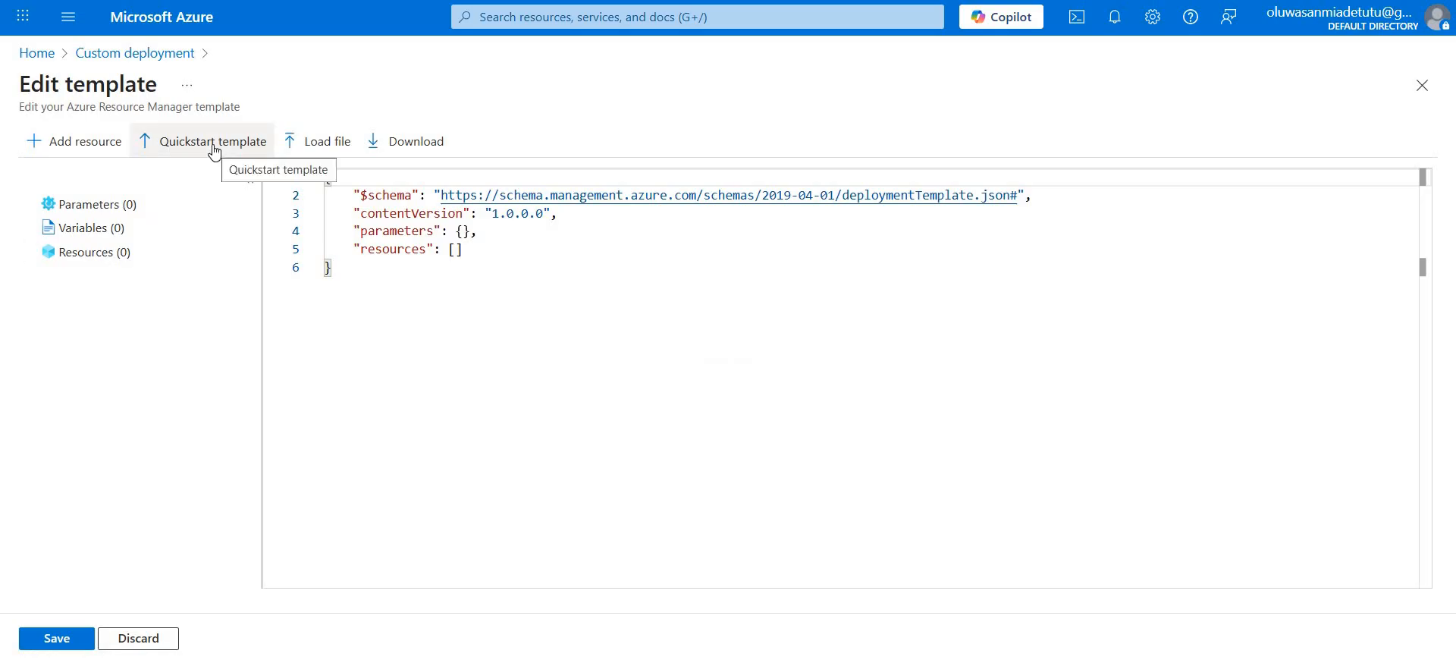
- Load the az104-13-vms-edge-template file into the template editor and save the template
click(307, 150)
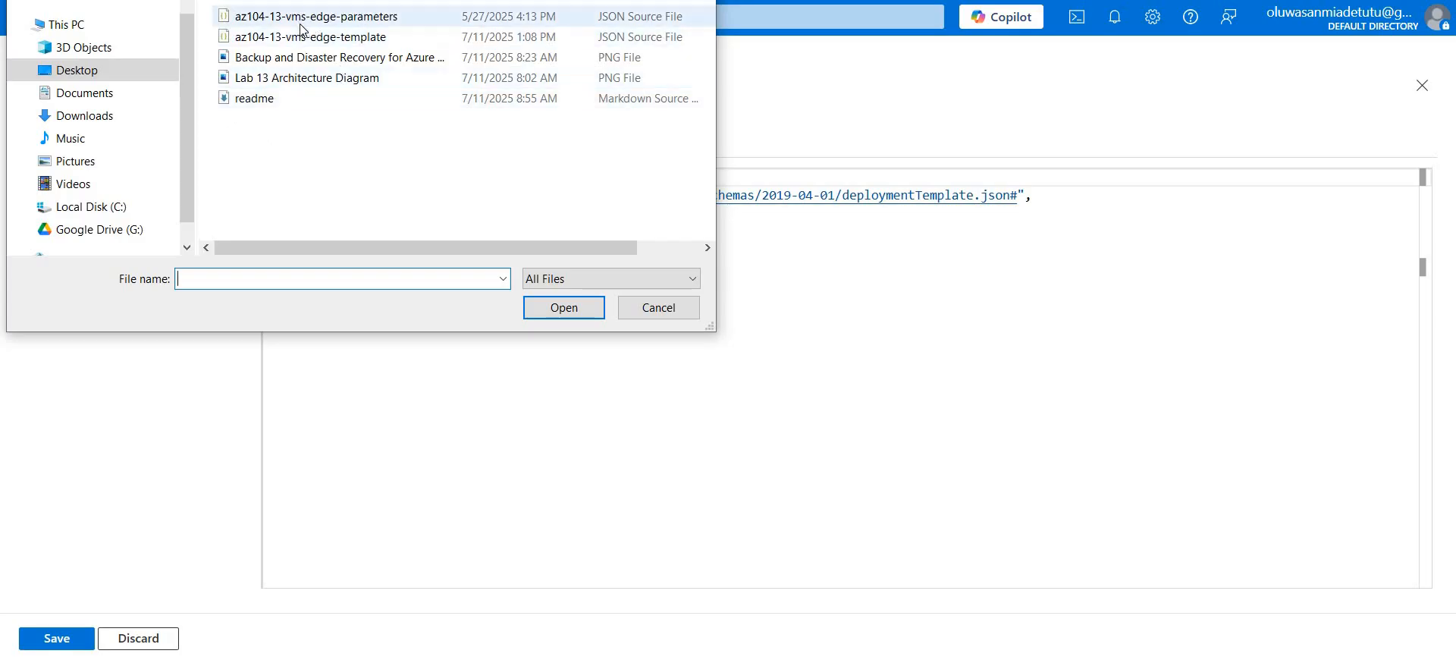
click(288, 44)
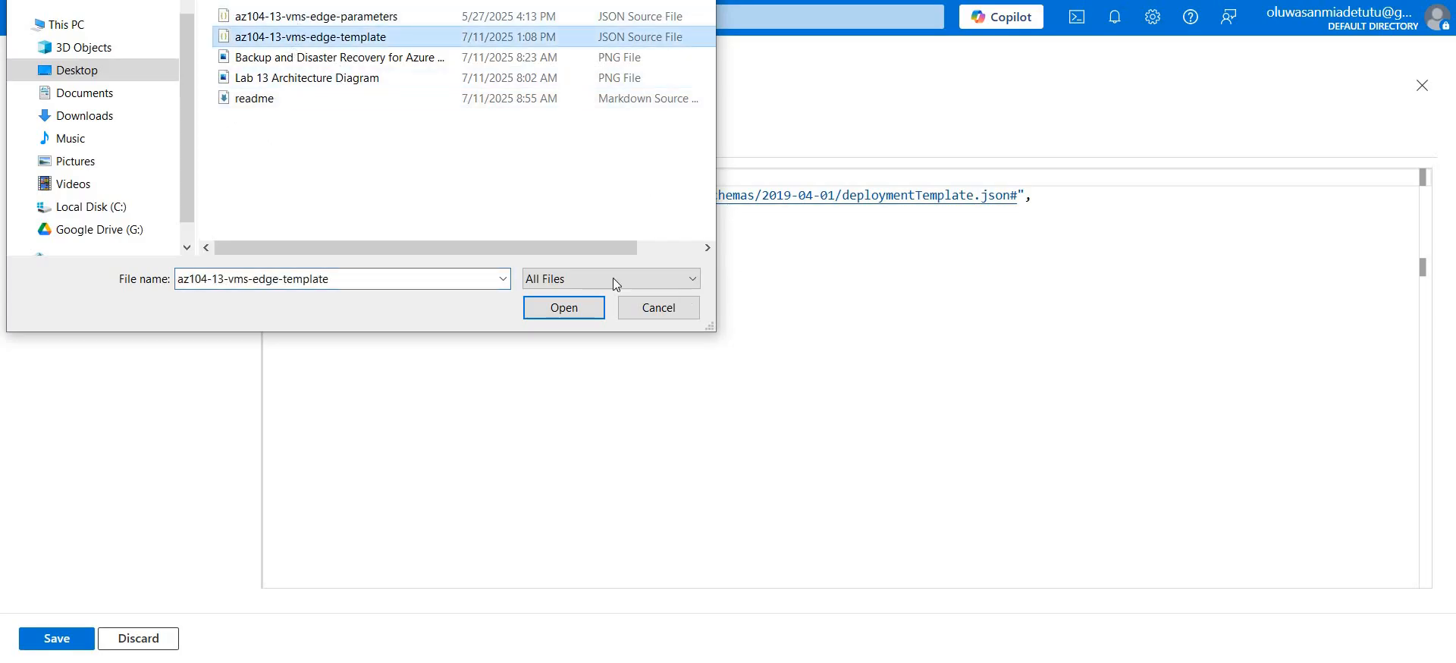
click(569, 305)
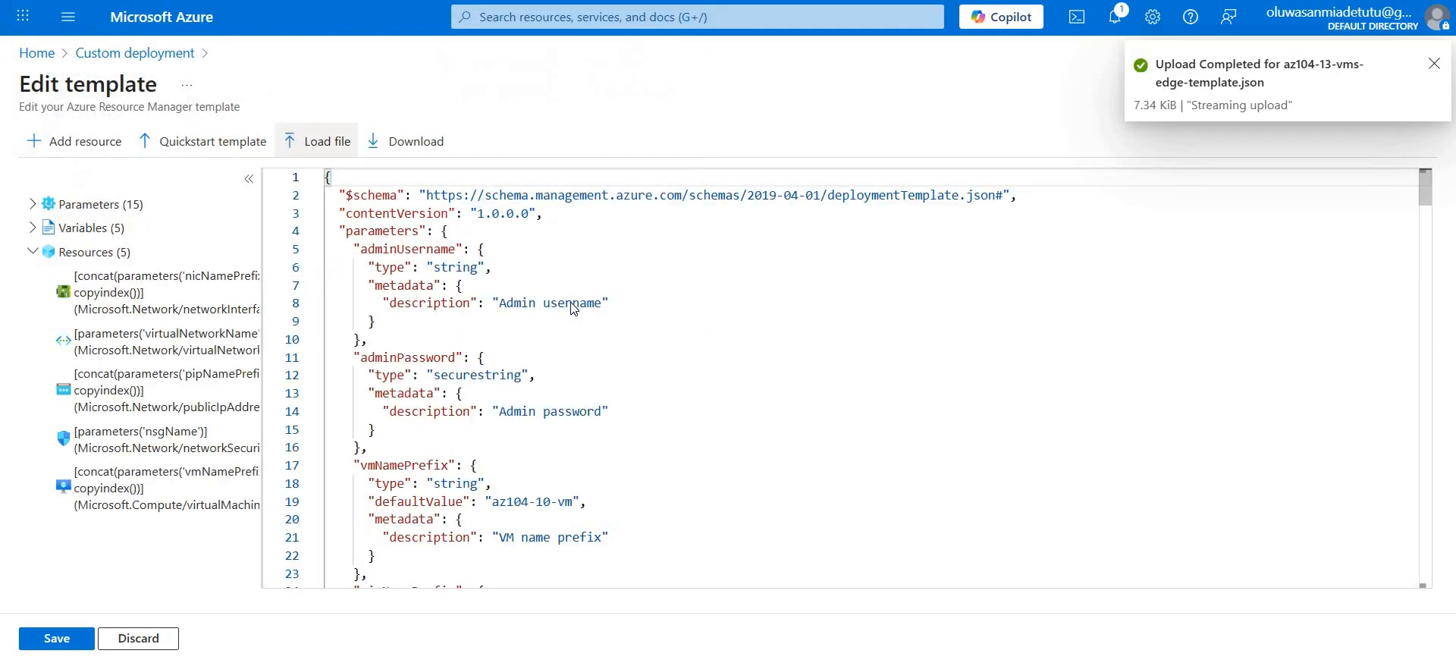
click(56, 639)
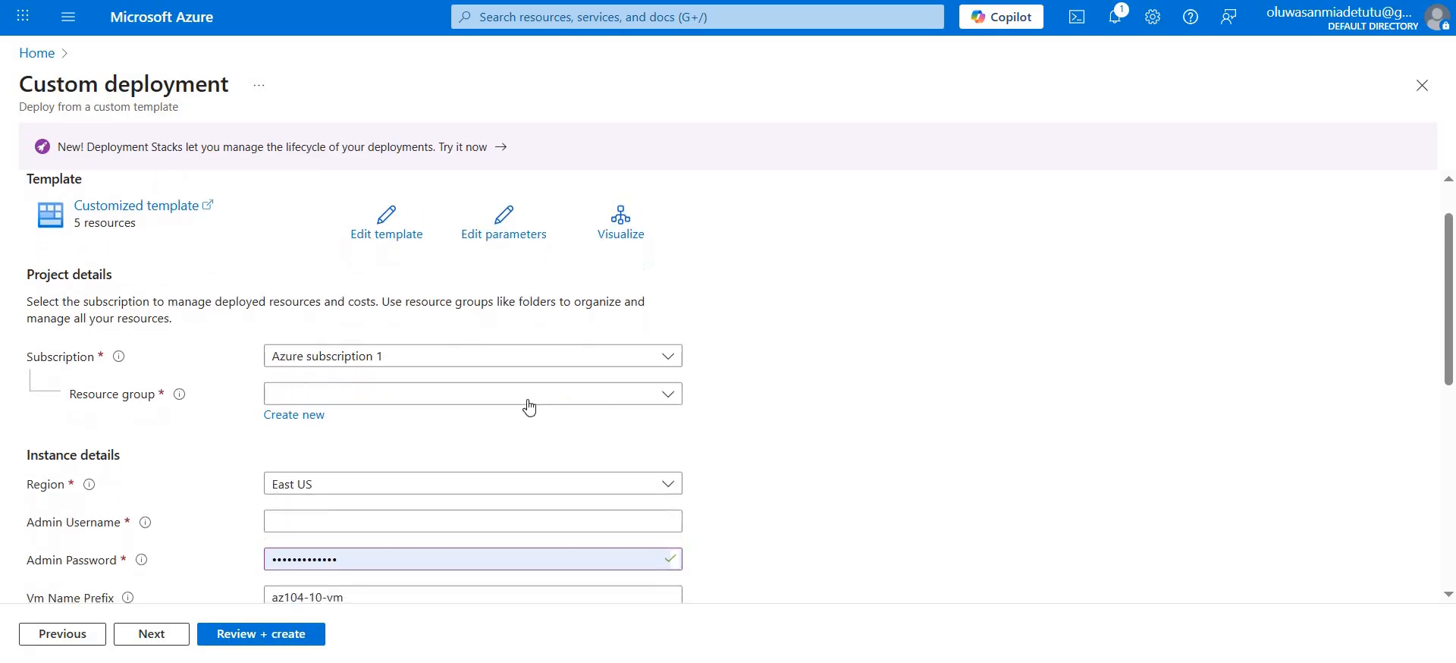
- Create a new resource group named az104-rg-region1 for the custom deployment
click(310, 424)
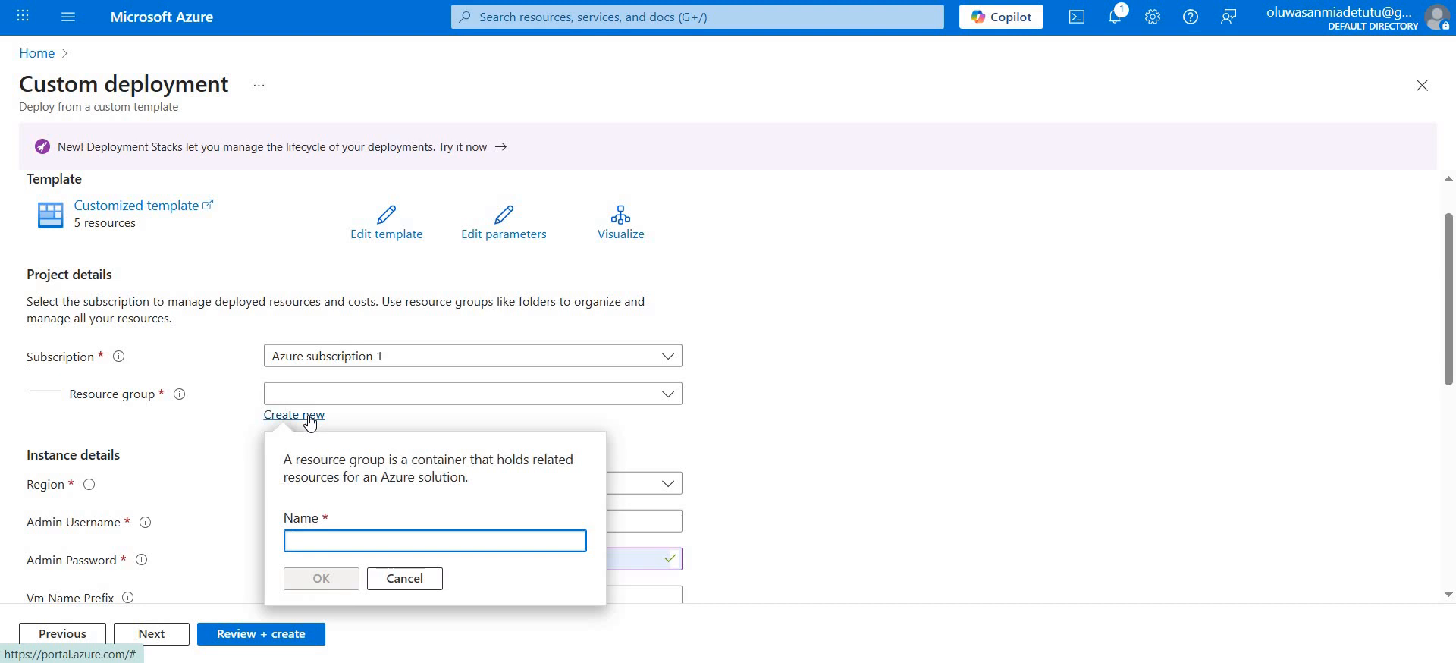
text(az1)
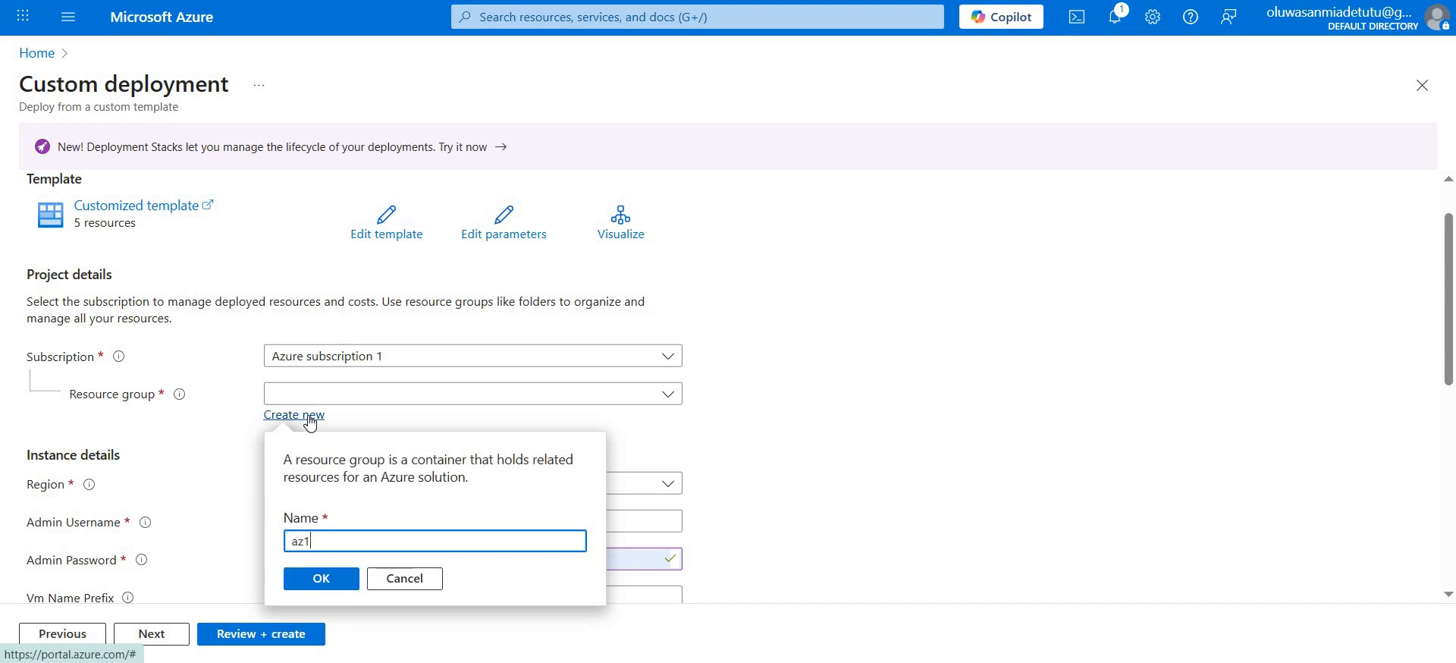
text(04-r)
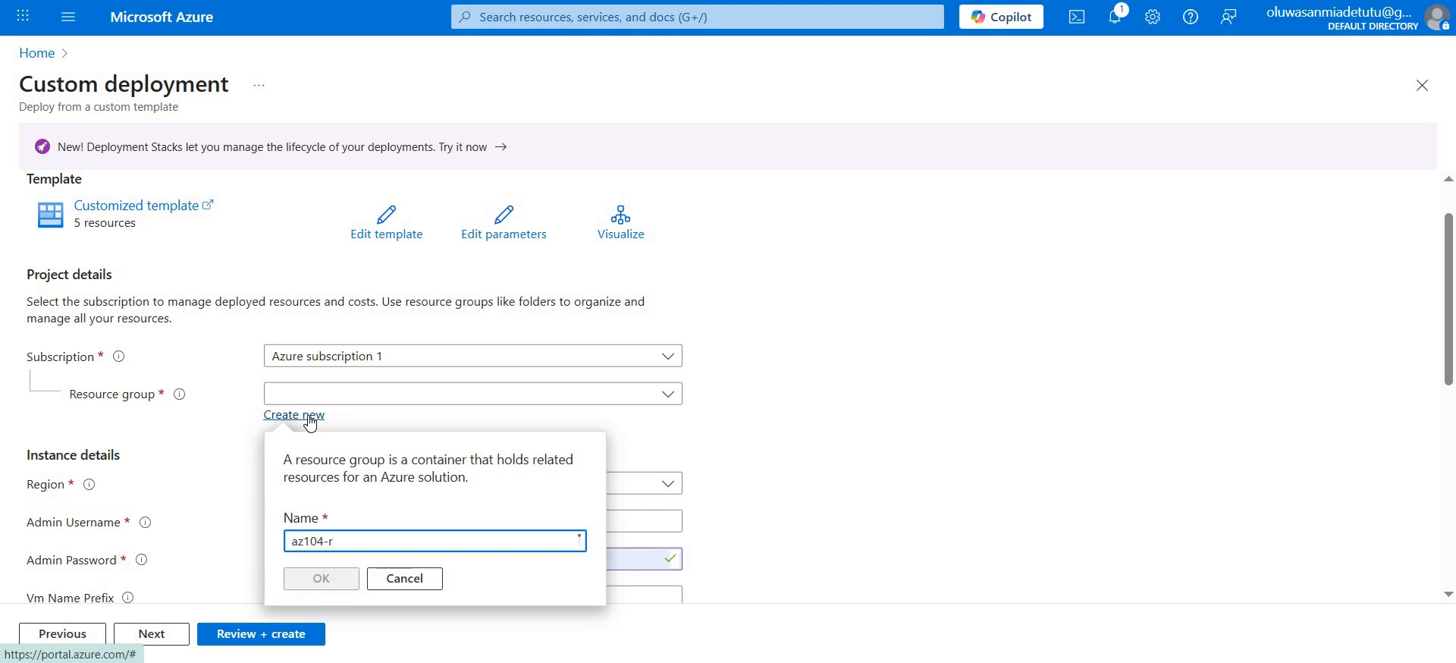
text(g)
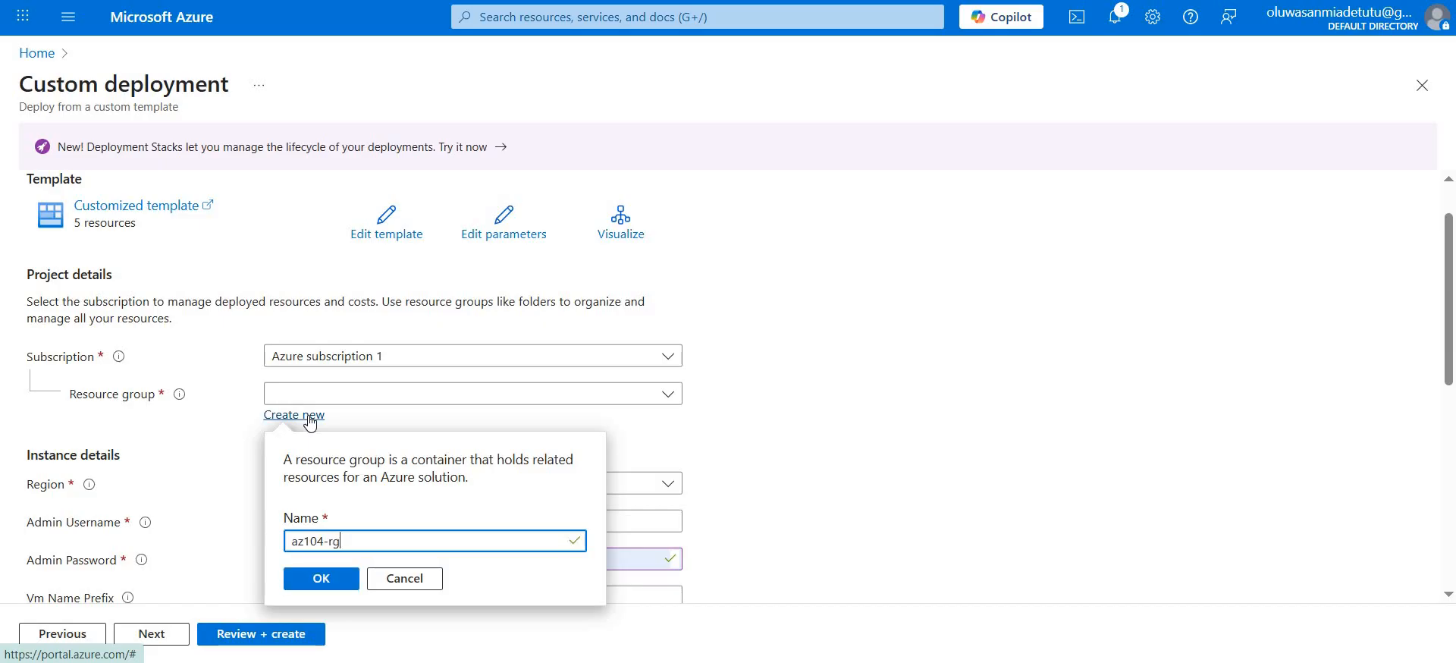
text(-region1)
click(327, 579)
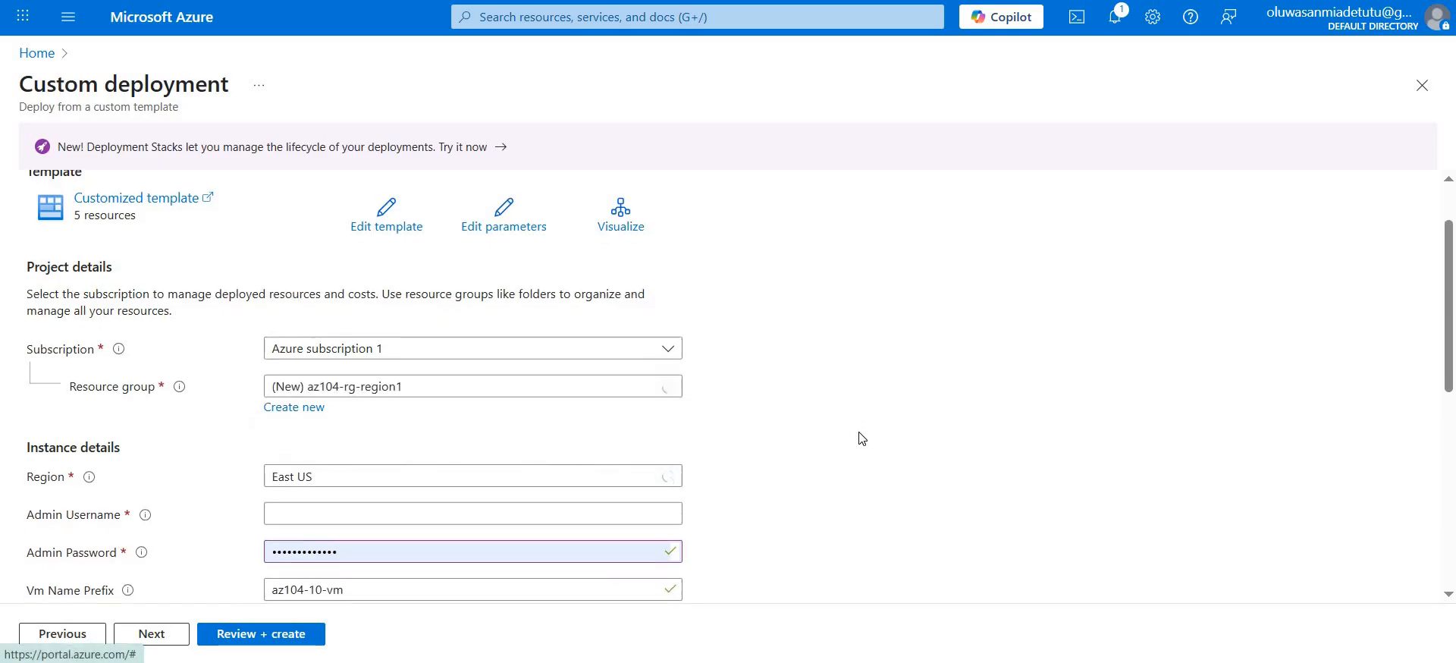
- Set the admin username to localadmin and replace the prefilled admin password with the account password
scroll(758, 425, down, 1)
click(631, 433)
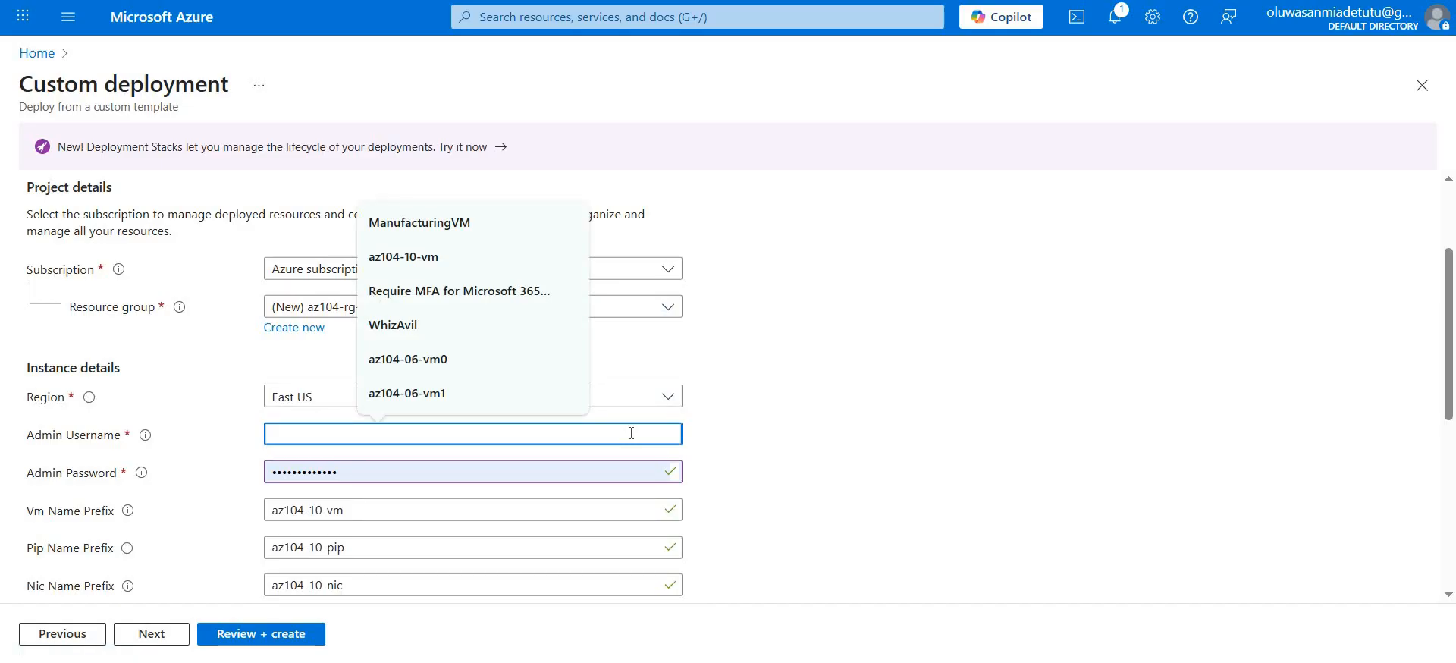
text(locala)
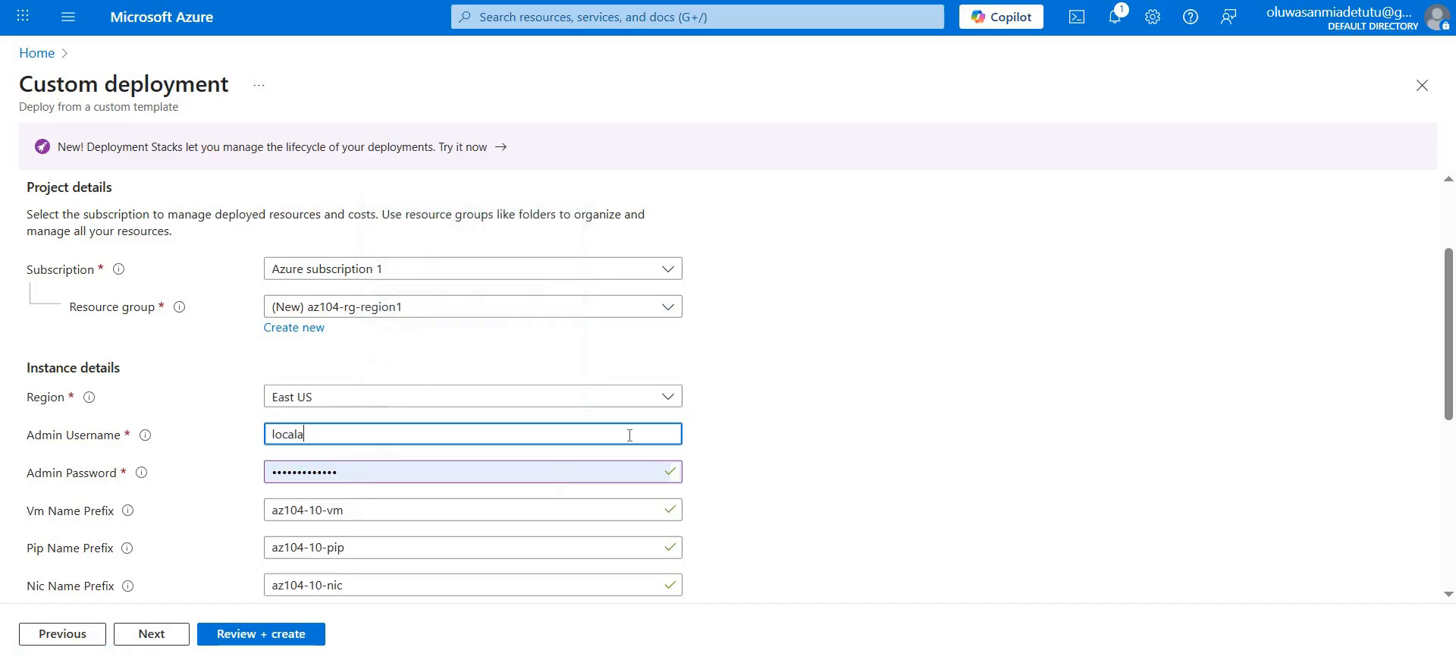
text(dmin)
click(530, 479)
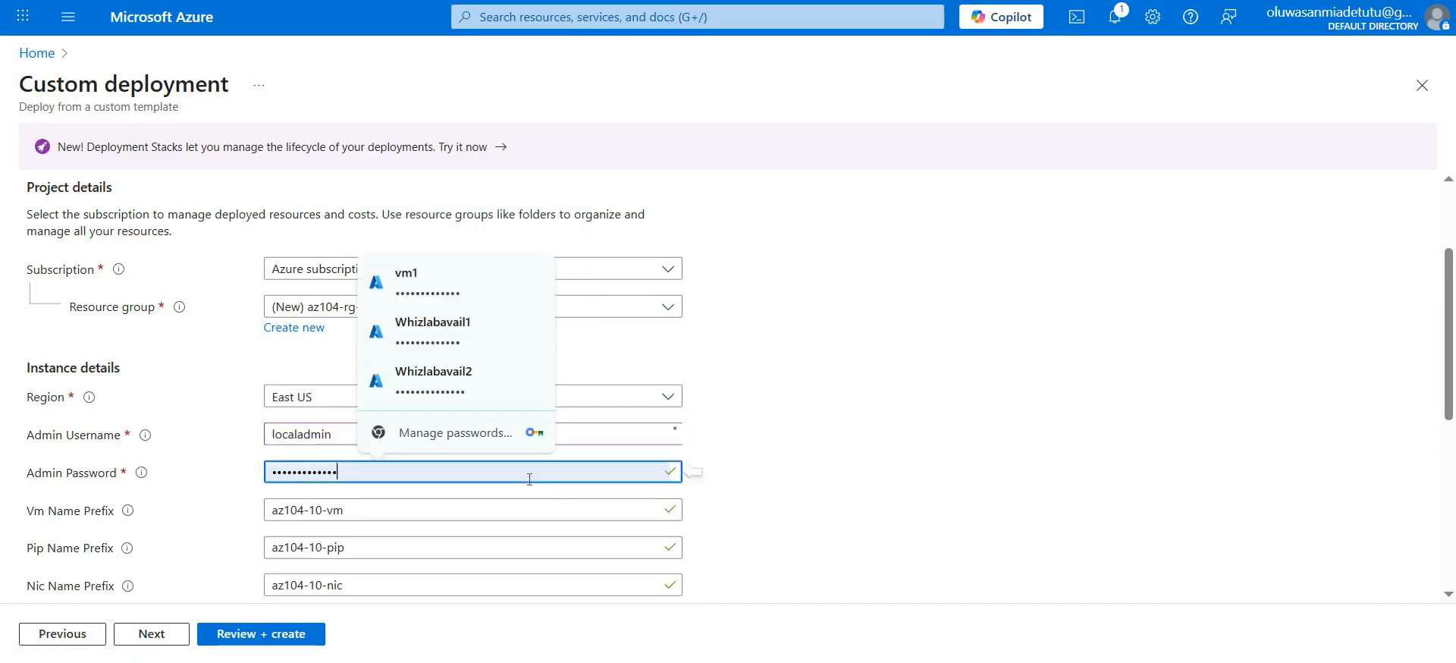
key(BackSpace)
key(BackSpace)
key(BackSpace)
key(BackSpace)
key(BackSpace)
key(BackSpace)
key(BackSpace)
key(BackSpace)
key(BackSpace)
key(BackSpace)
key(BackSpace)
key(BackSpace)
key(BackSpace)
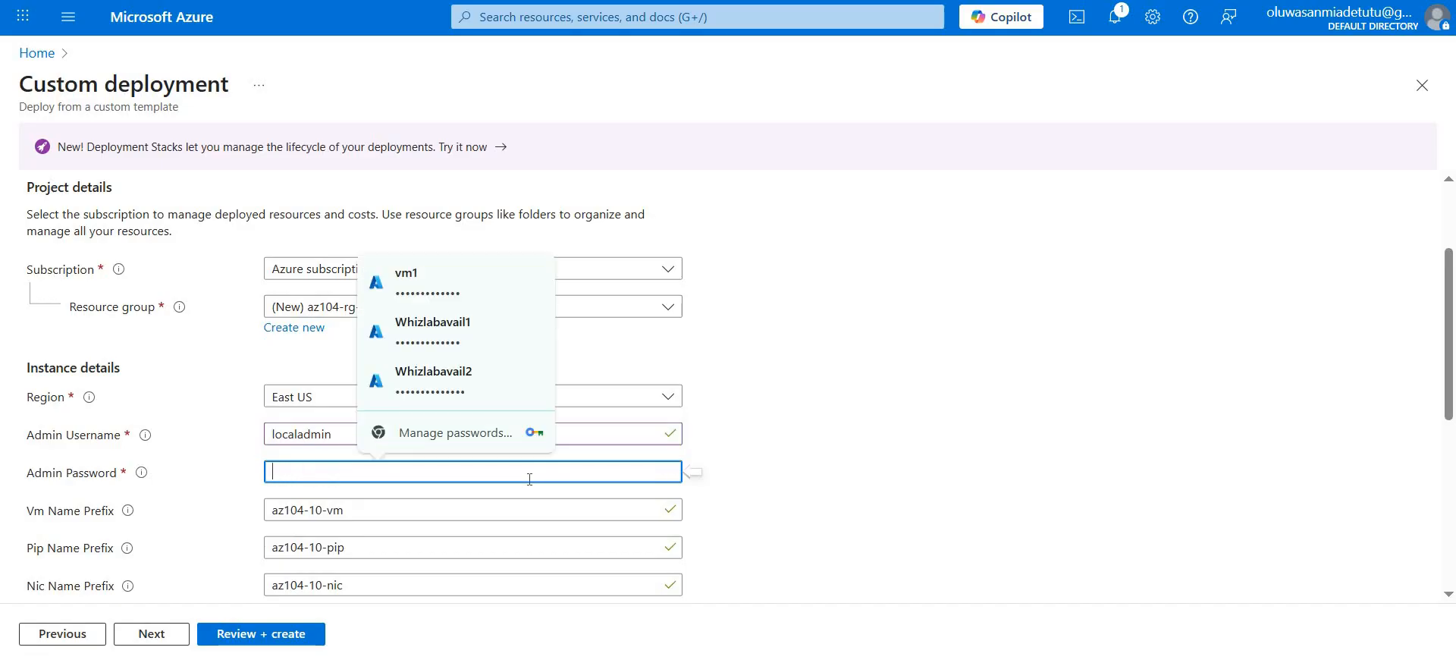
text(•••••••)
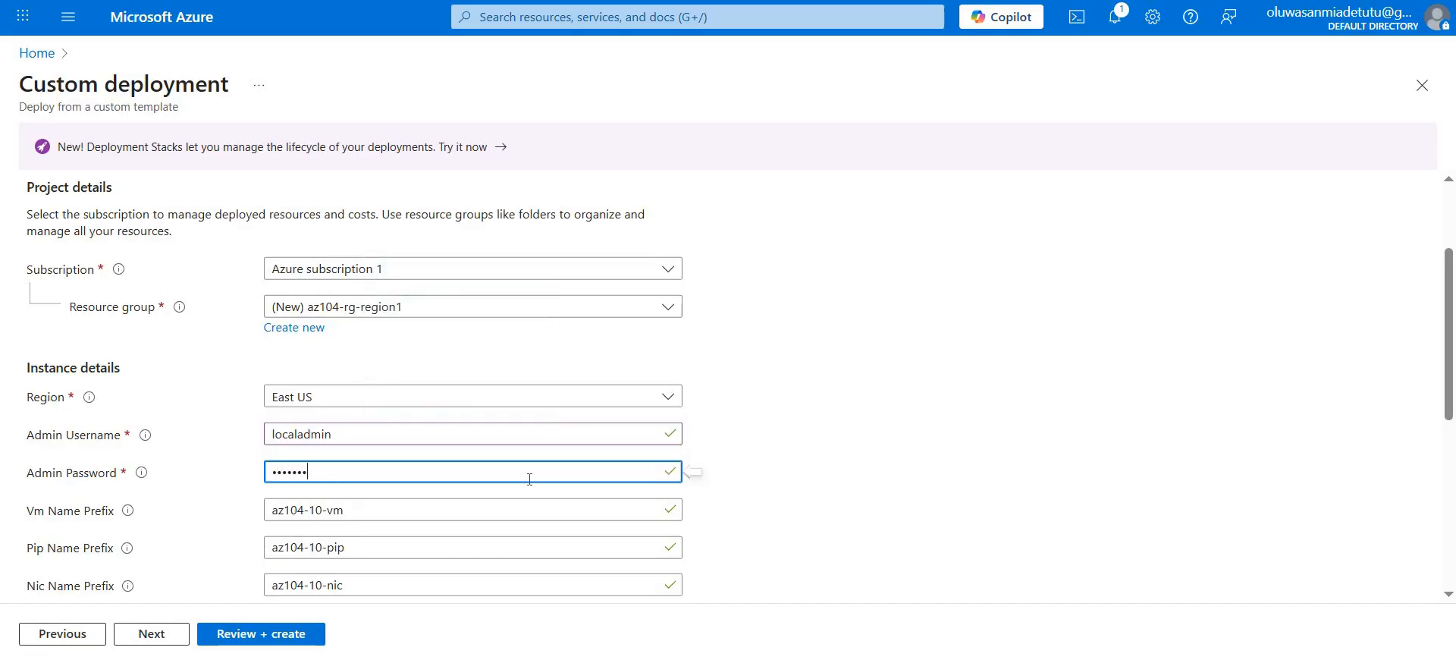
text(••••••••)
- Review the custom deployment with the remaining instance details at their defaults and create it
scroll(874, 509, down, 5)
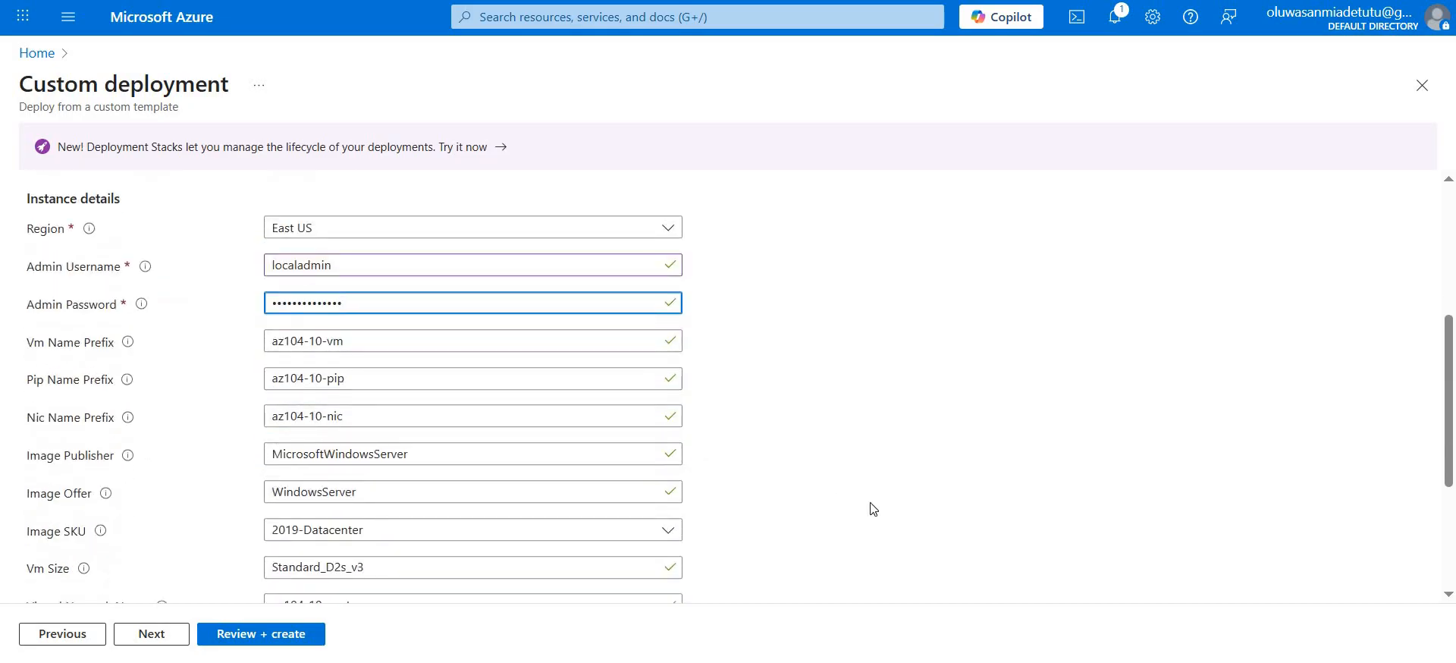
click(285, 638)
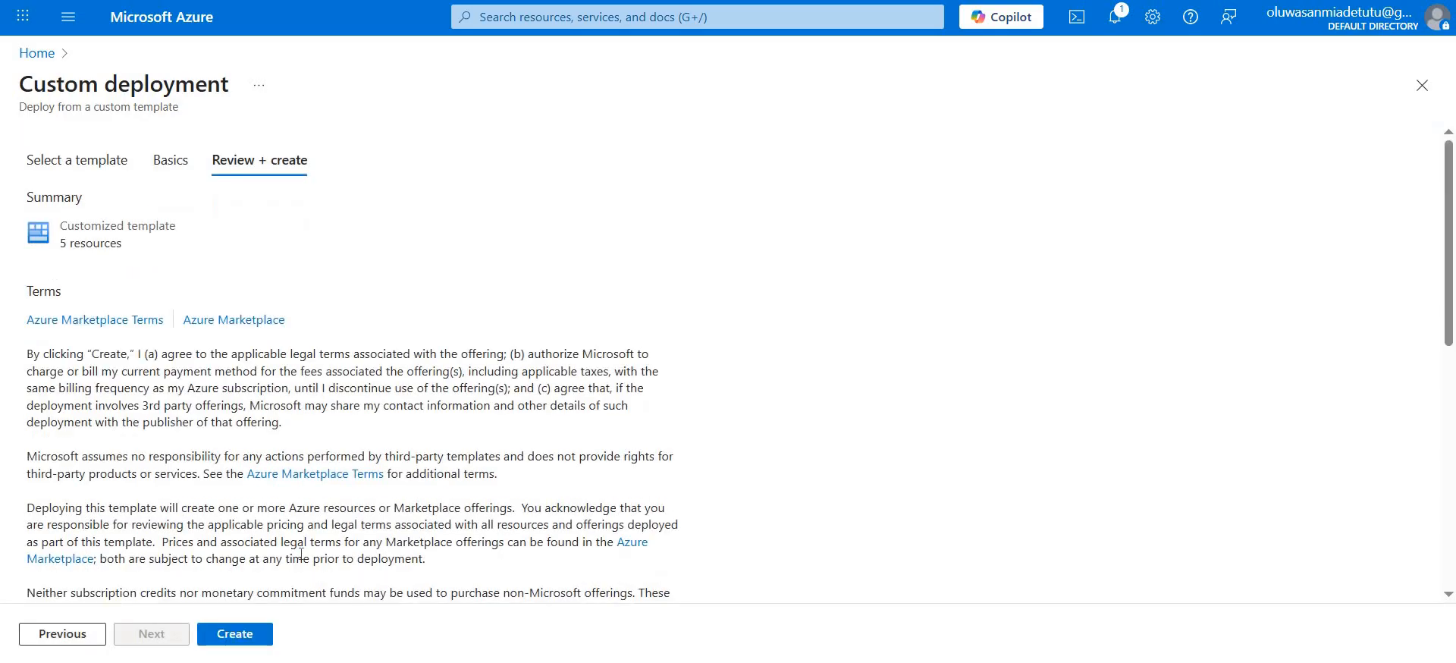
click(228, 637)
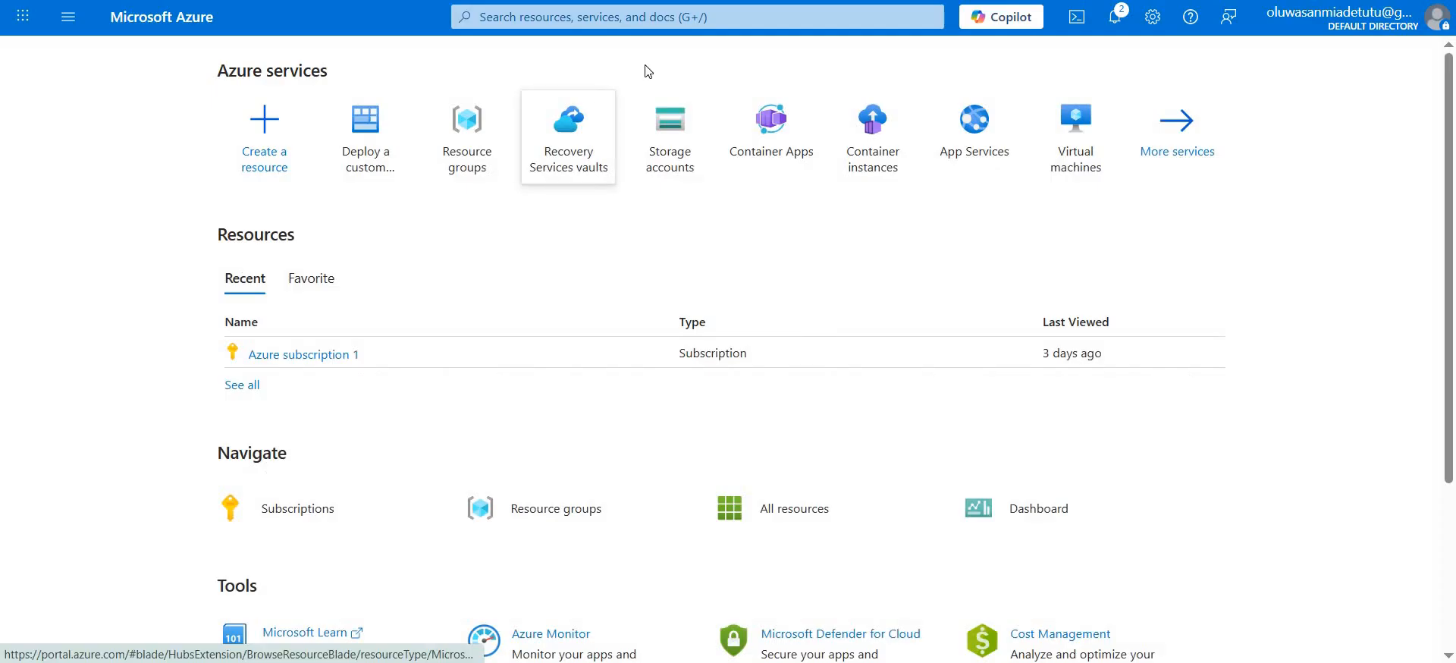
- Search the portal for the Recovery Services vaults service and open it
click(646, 16)
text(r)
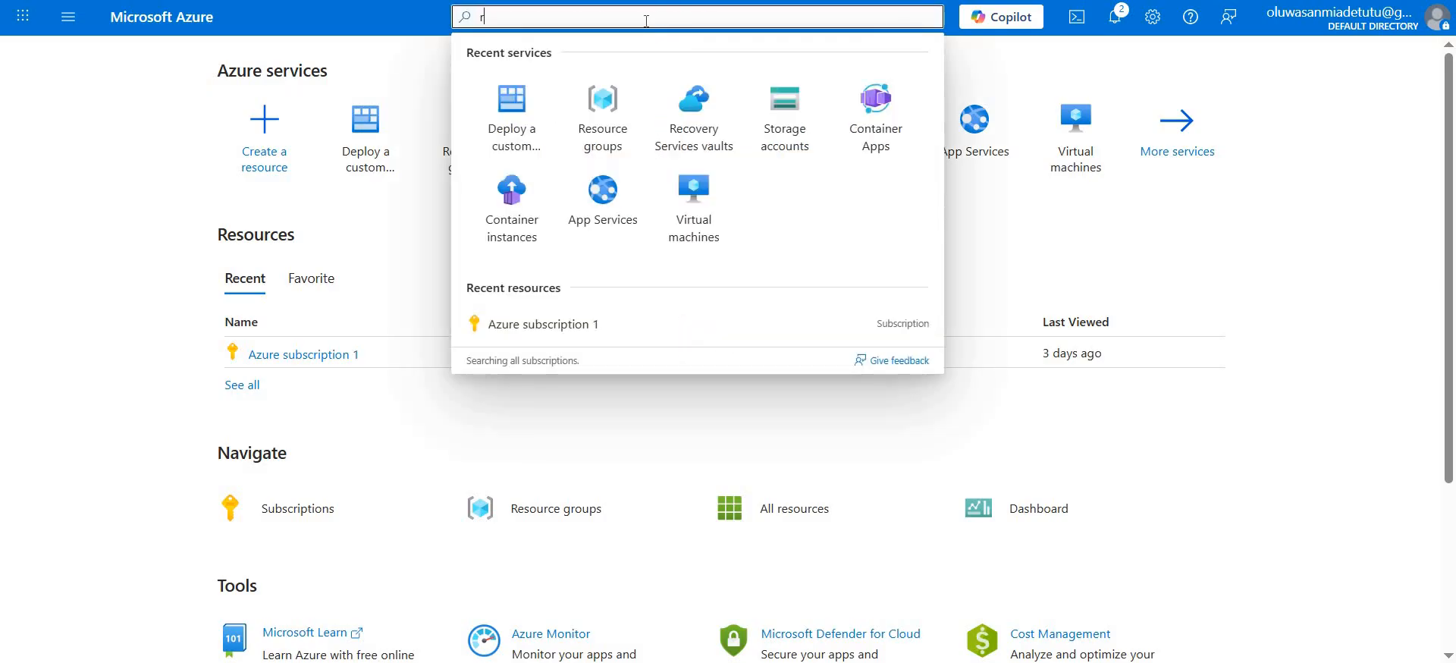
text(ecovery )
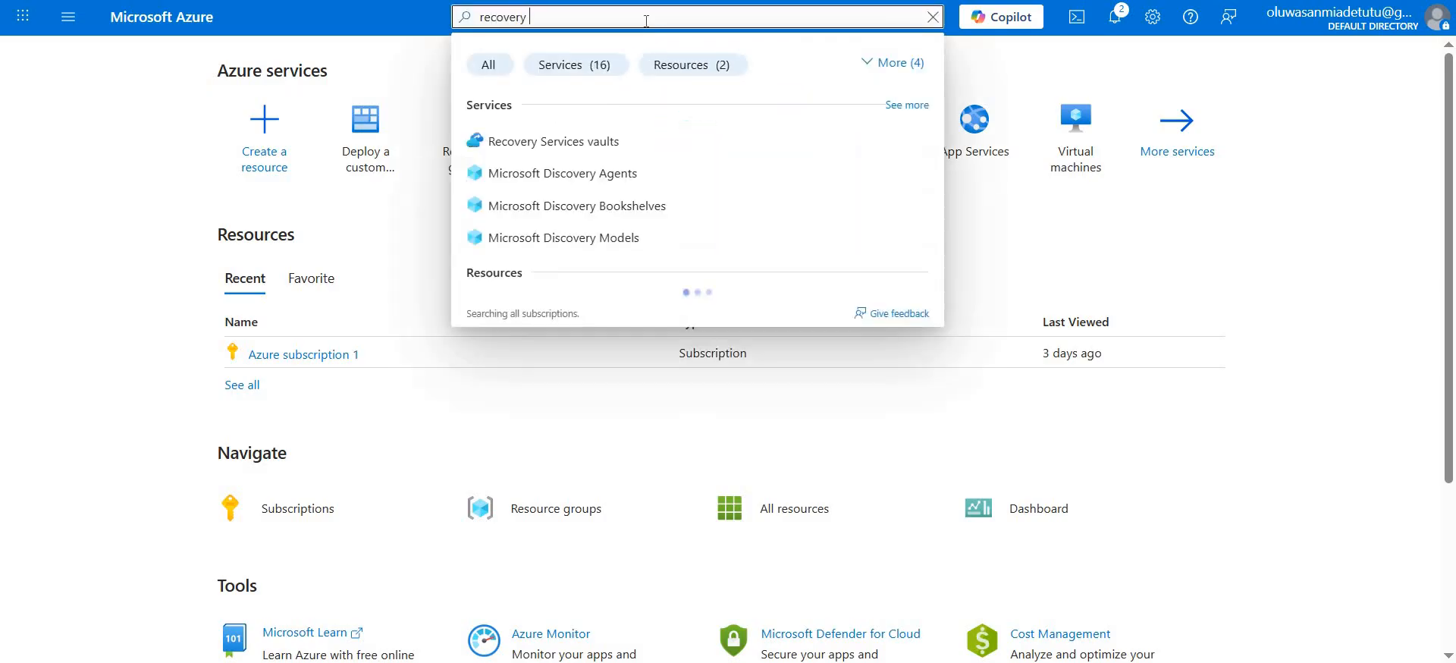
text(services va)
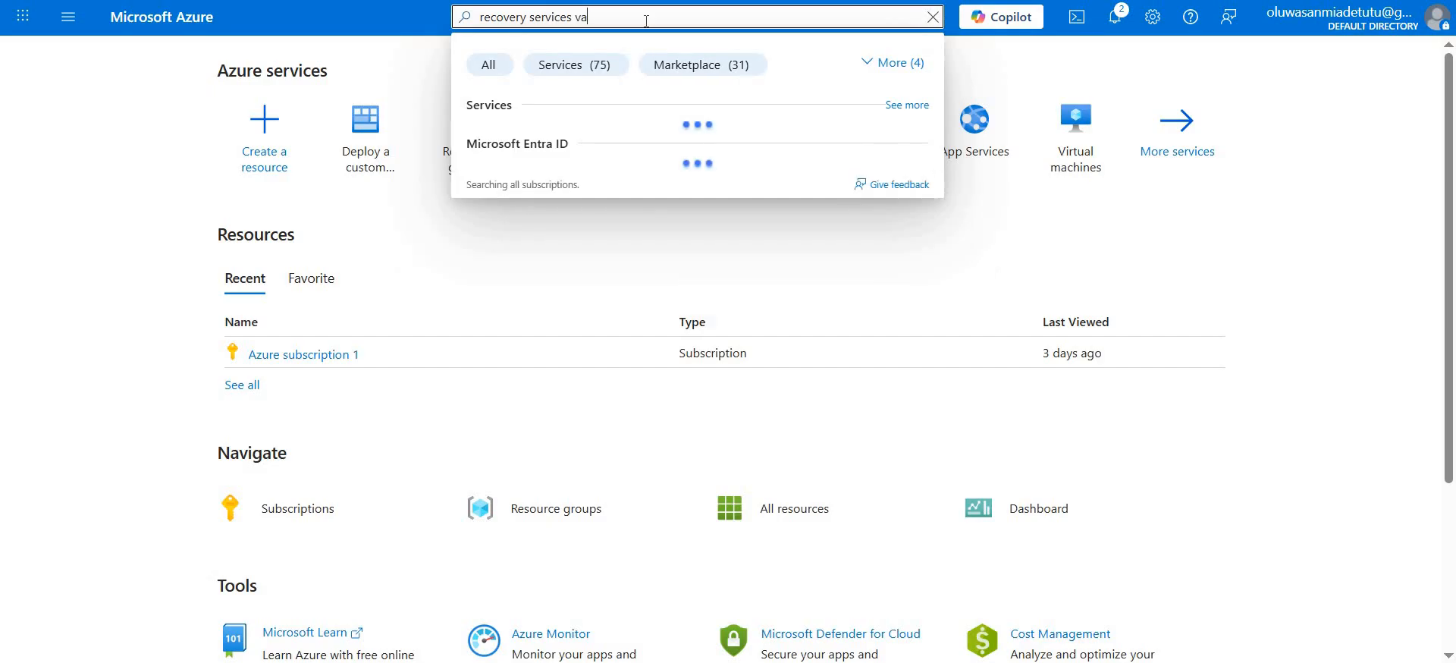
click(580, 141)
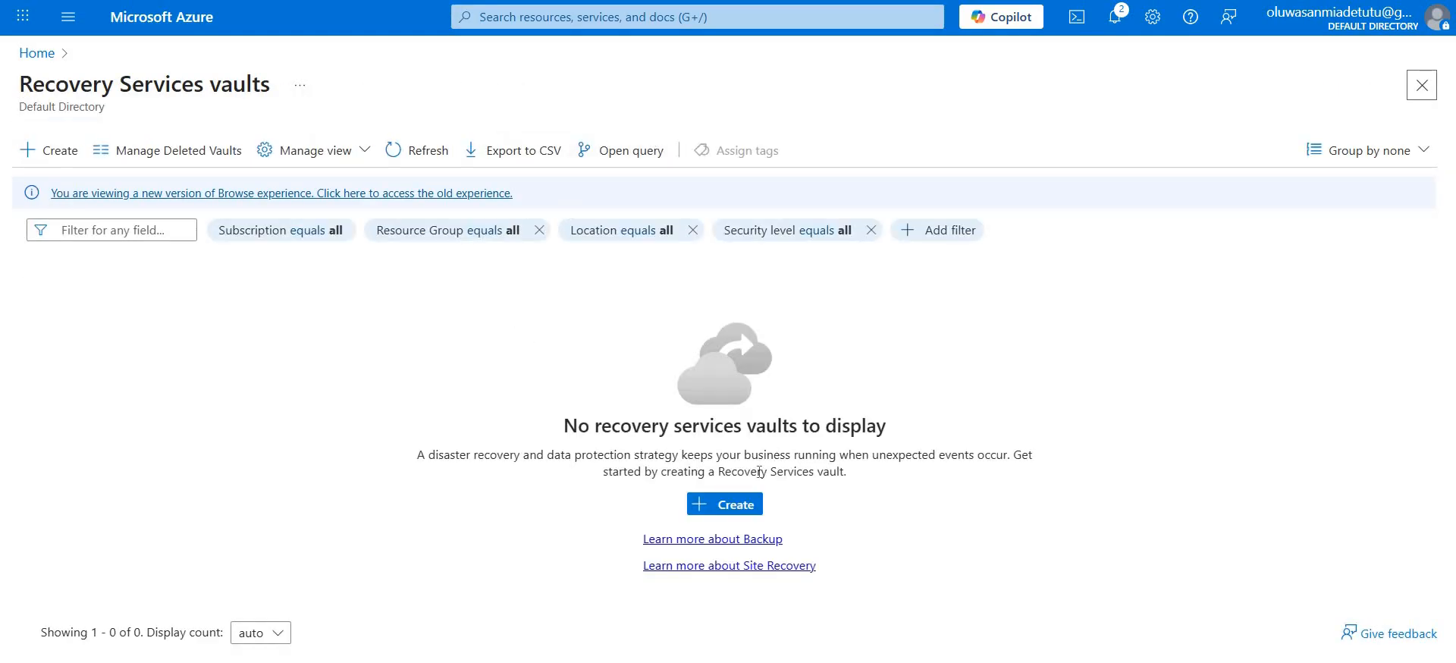
- Create a Recovery Services vault named az104-rsv-region1 in the resource group az104-rg-region1, keeping the East US region
click(736, 505)
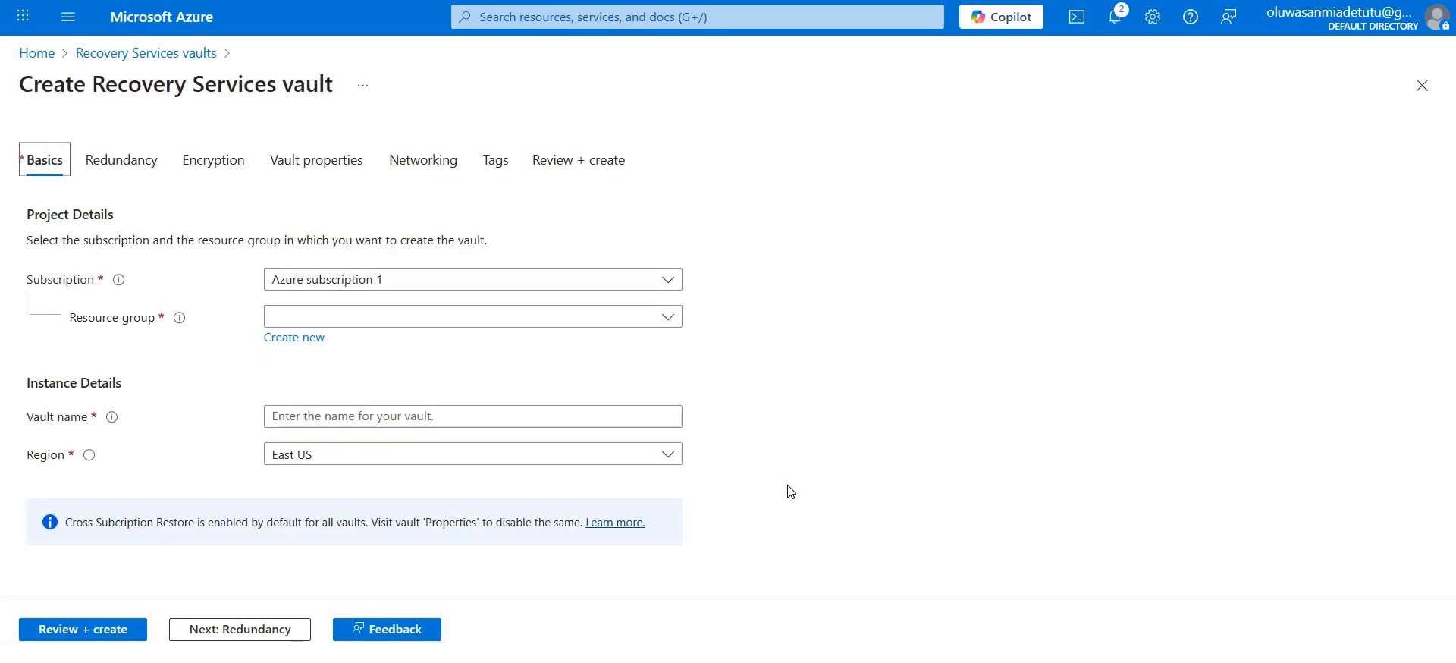
click(340, 317)
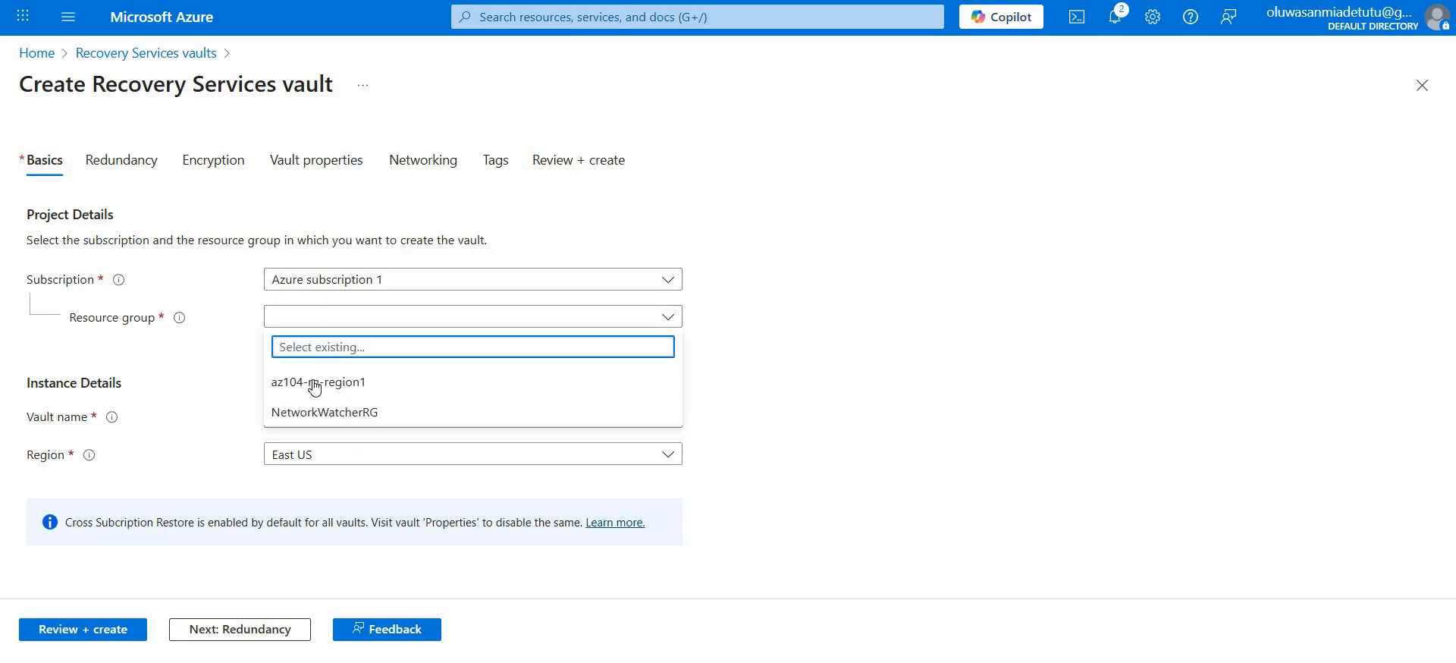
click(316, 382)
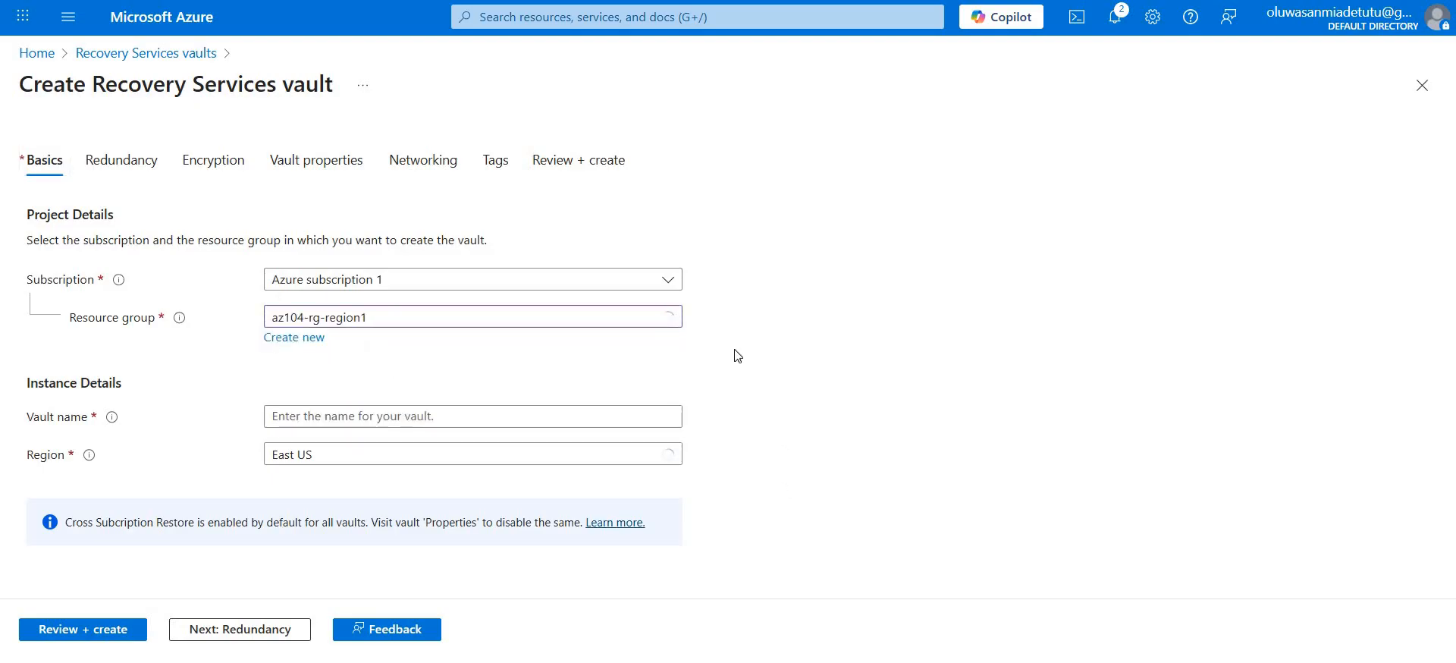
click(501, 416)
text(a)
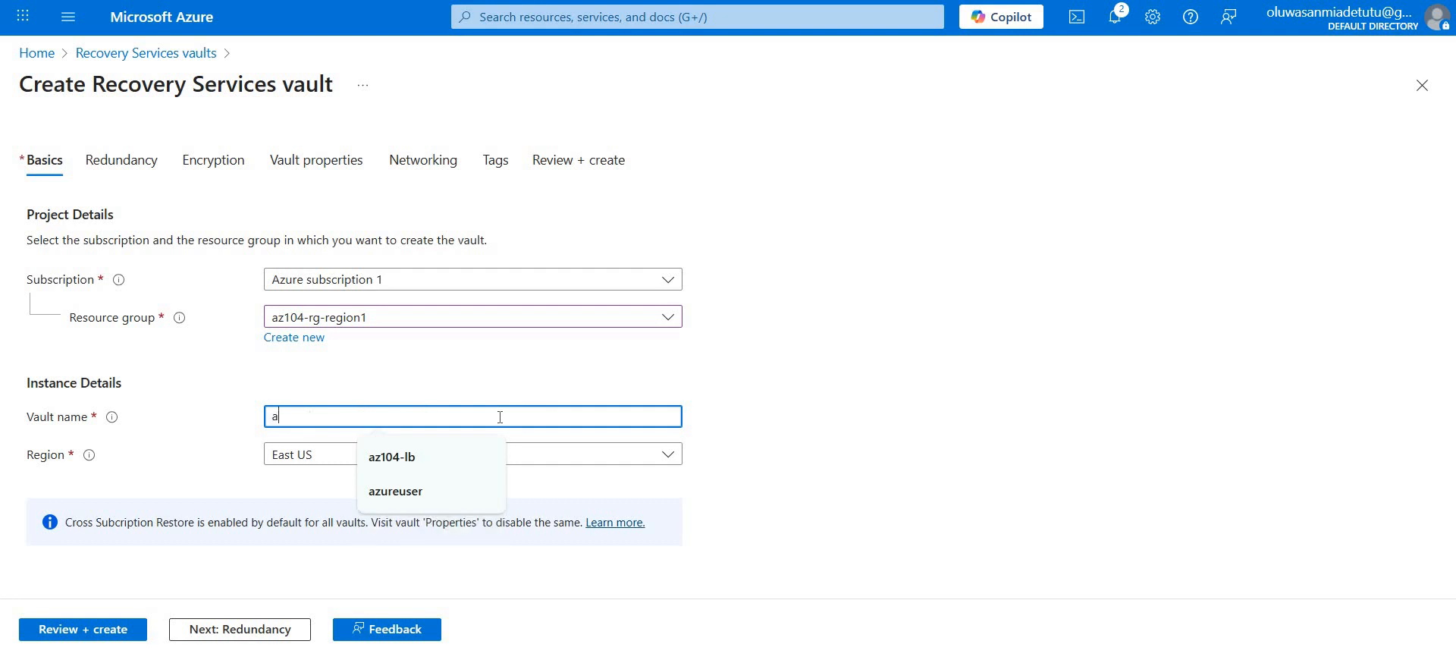
text(z104-)
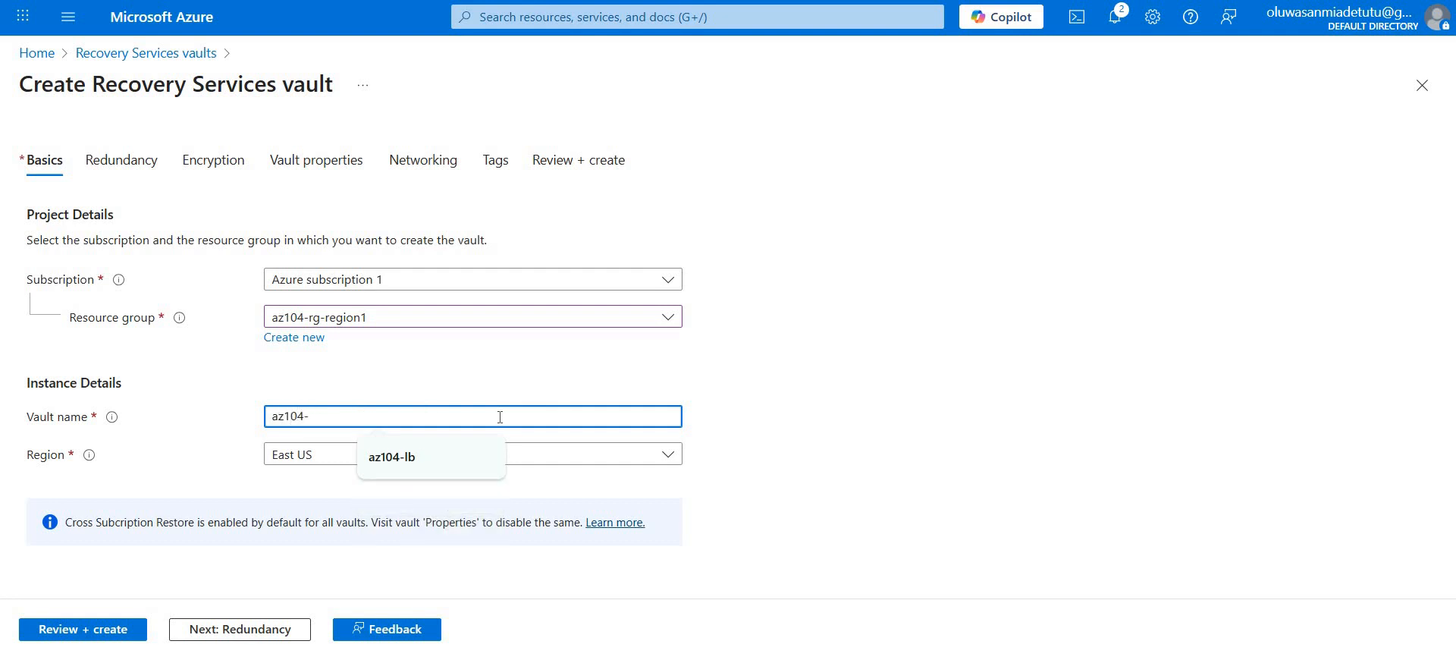
text(rsv)
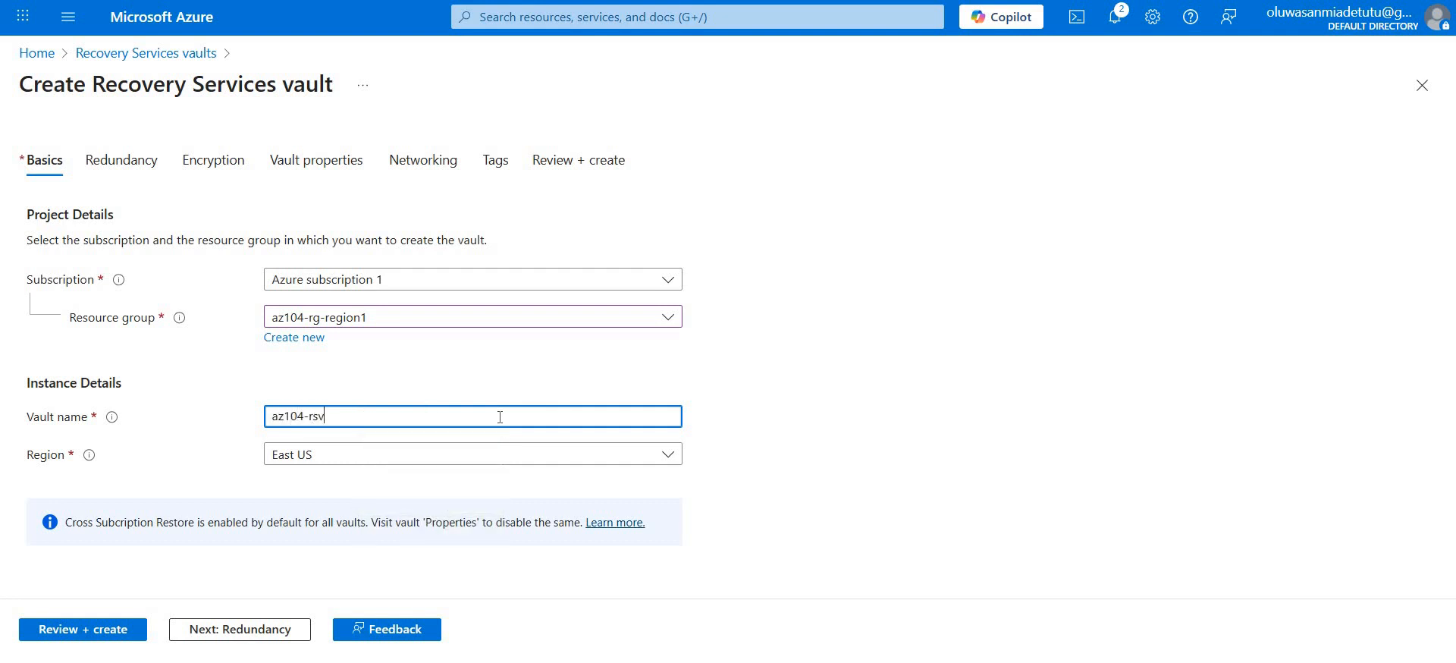
text(-region1)
click(99, 631)
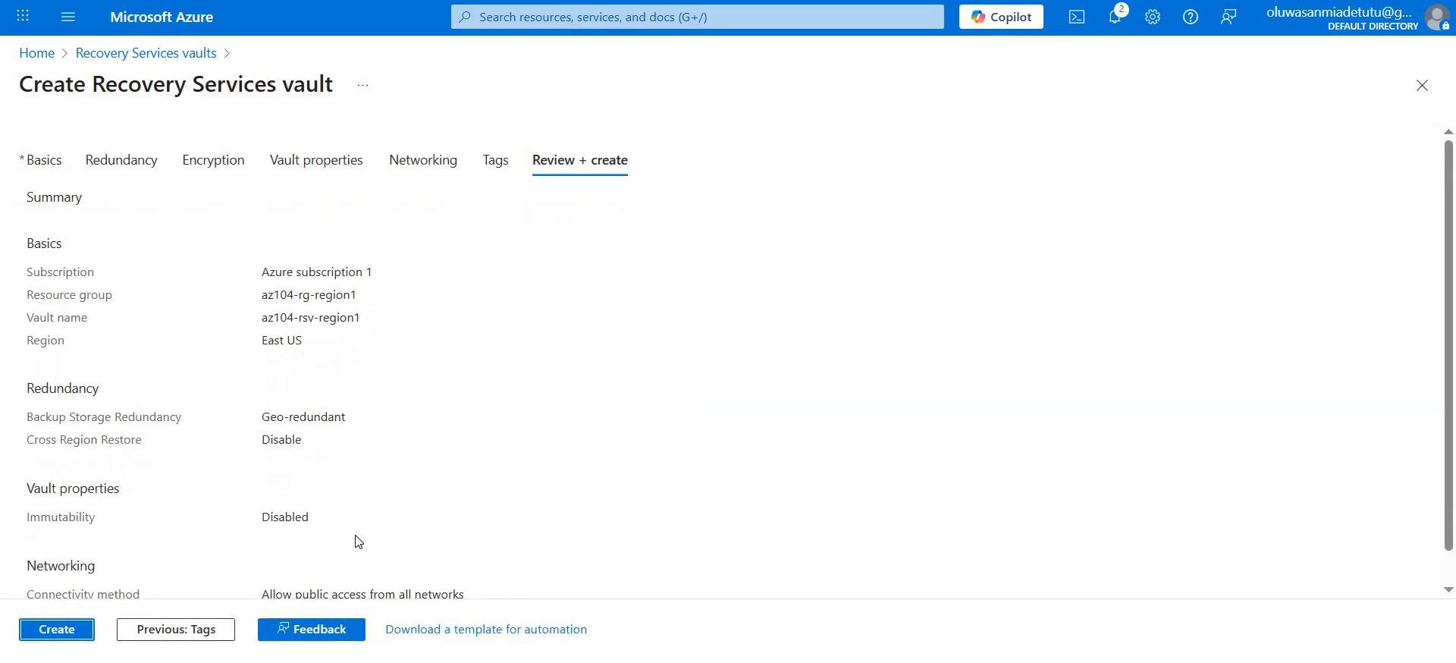
click(43, 630)
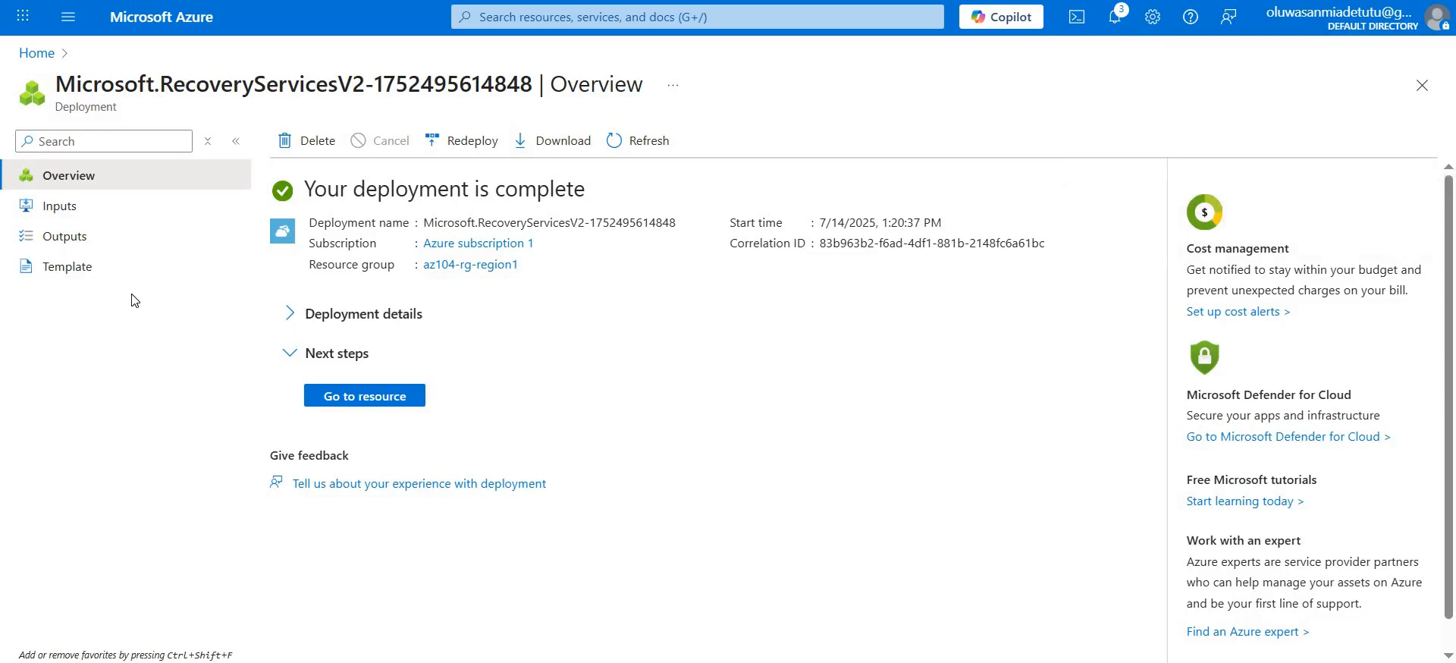
- Go to the newly deployed Recovery Services vault and open its Properties settings
click(407, 406)
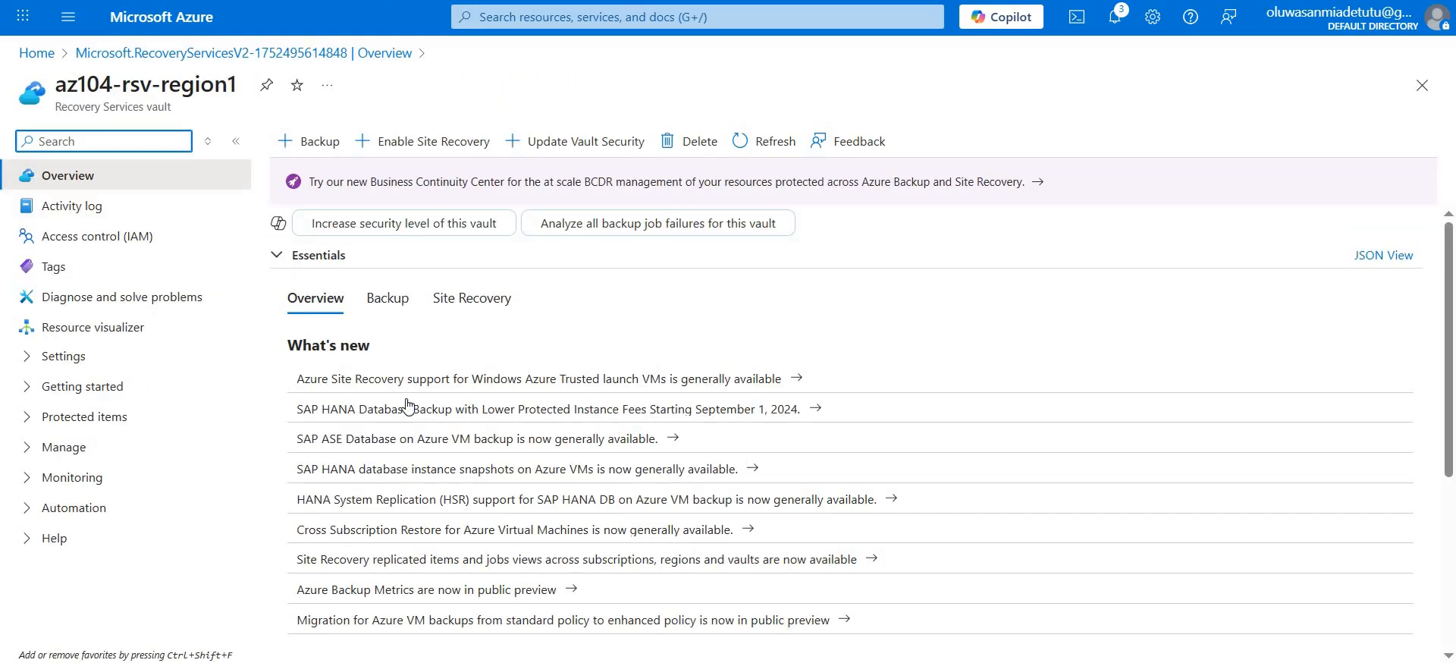
click(74, 355)
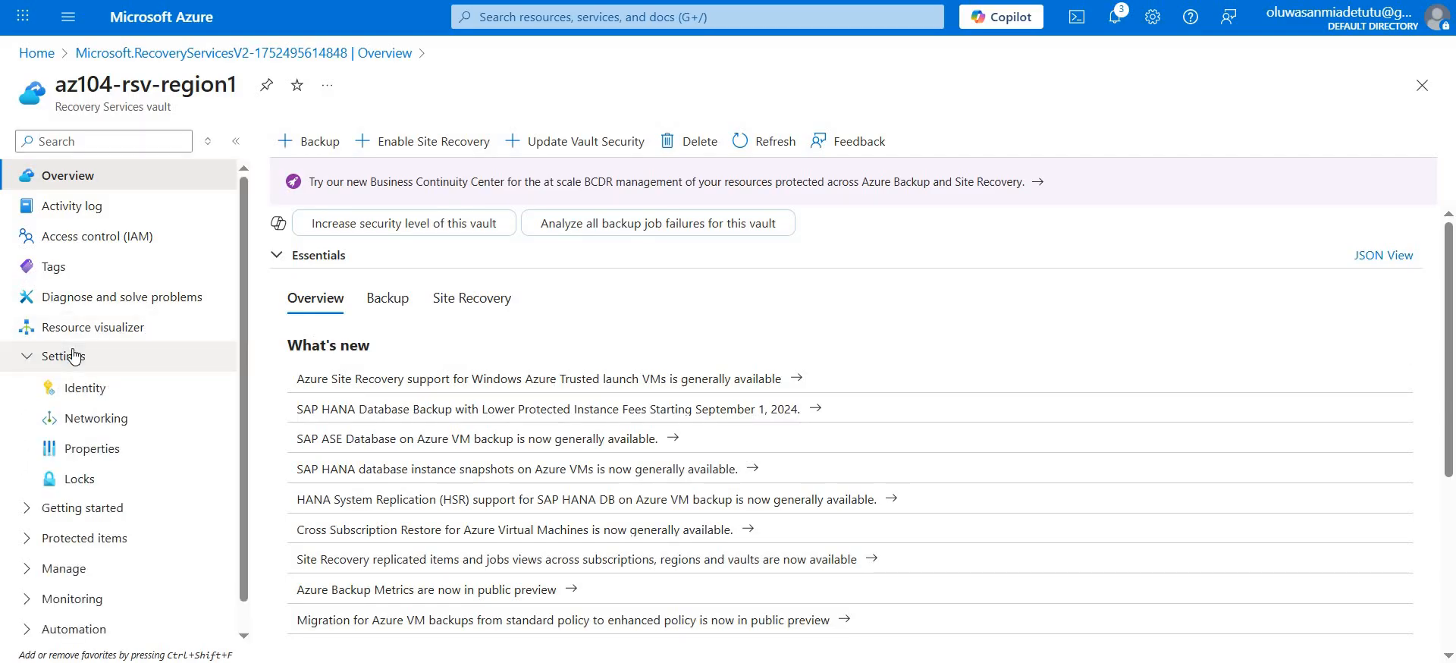
click(85, 458)
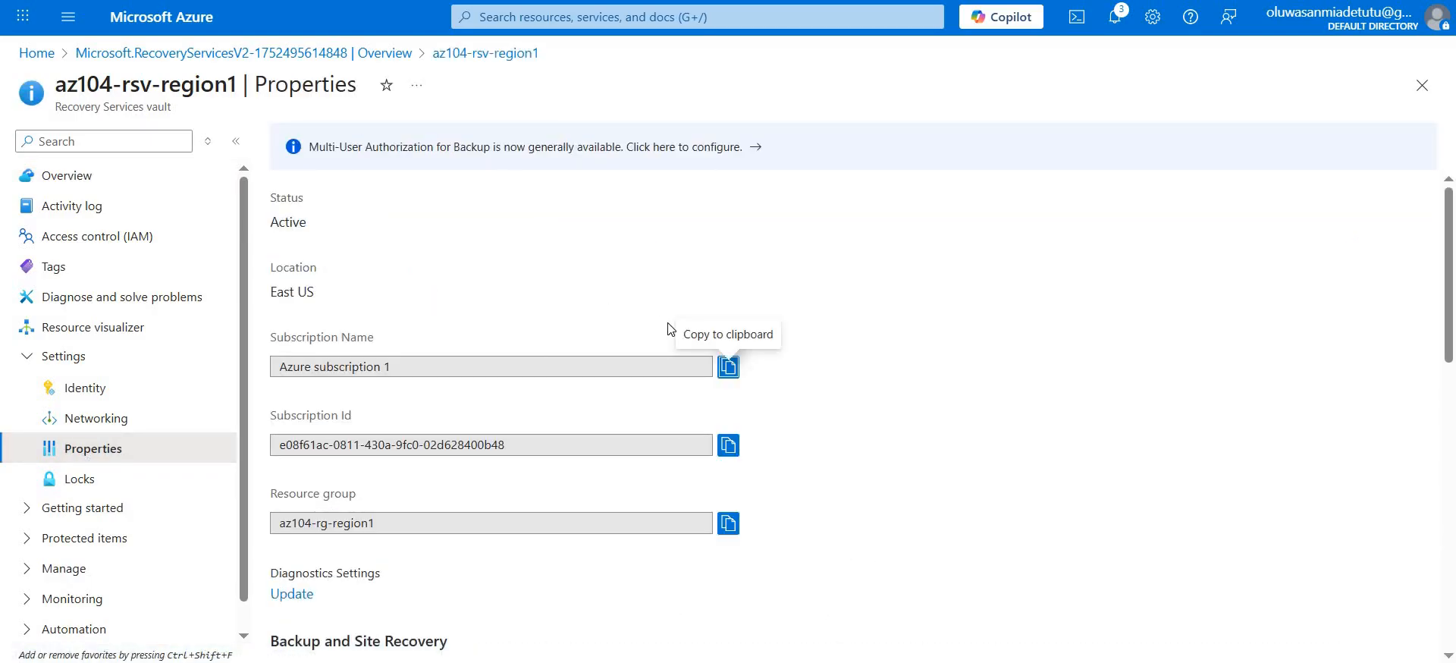
- Examine the vault's Backup Configuration, including storage replication type and Cross Region Restore, and close it without changes
scroll(670, 328, down, 4)
scroll(670, 328, down, 1)
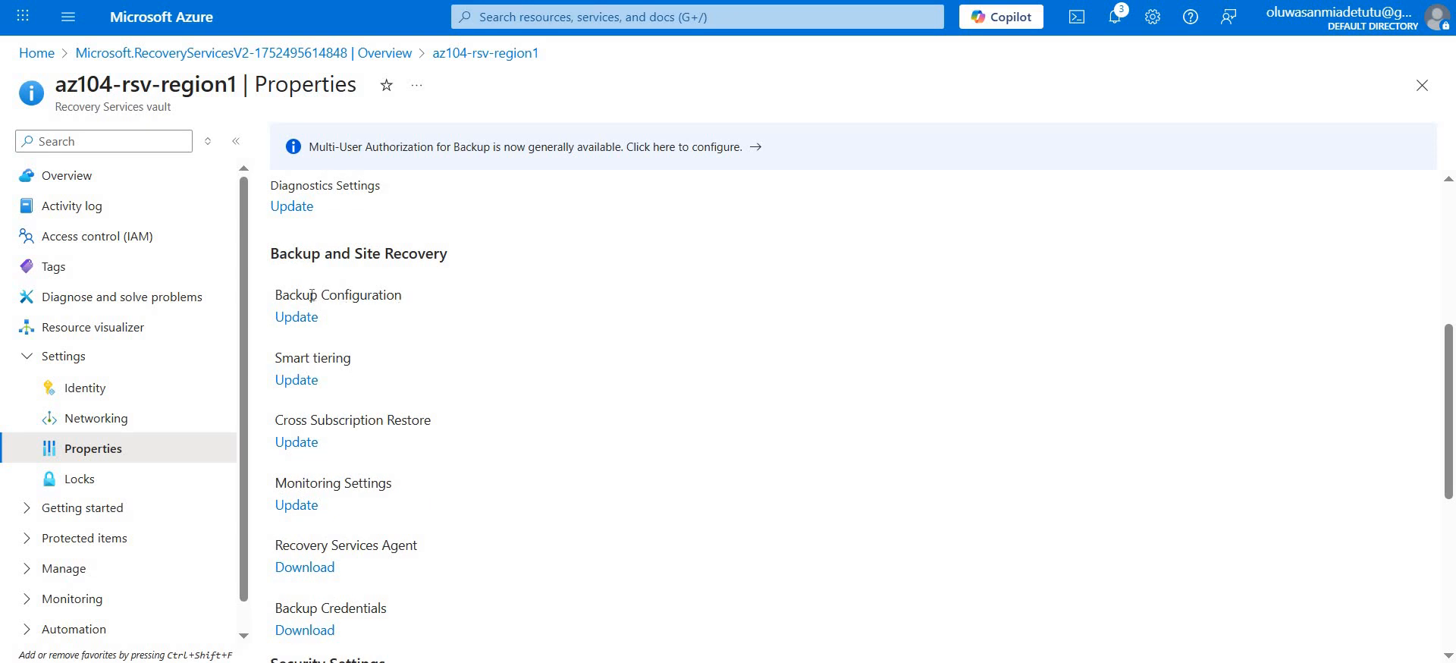
click(309, 323)
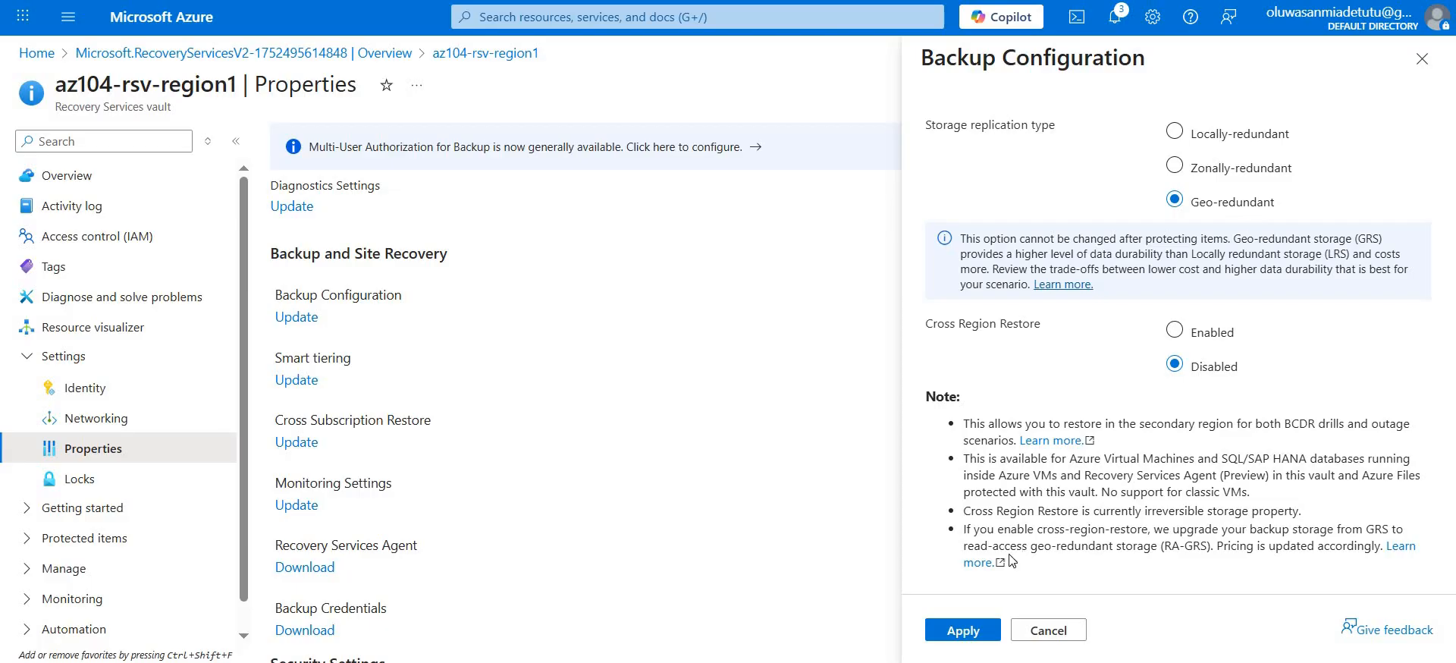
click(1056, 639)
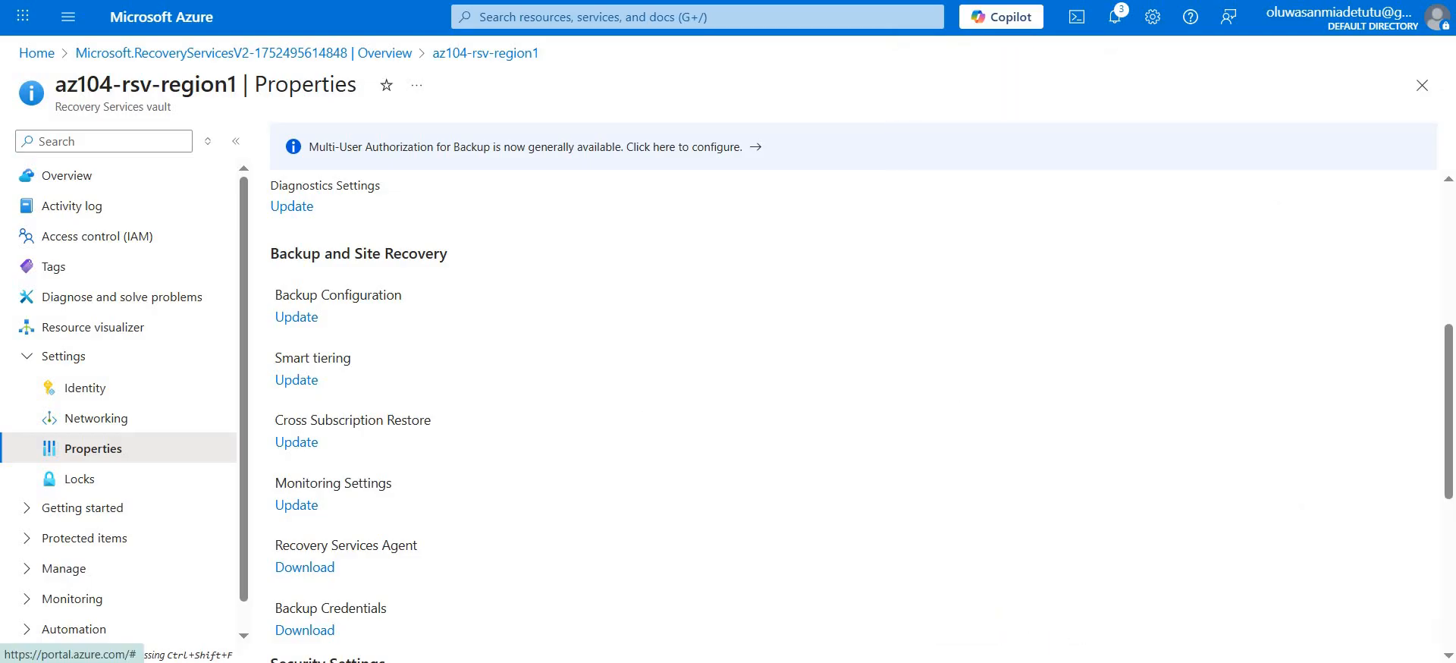
- Examine the vault's soft delete and security settings, including the retention period, and close them without changes
scroll(854, 410, down, 1)
scroll(640, 387, down, 5)
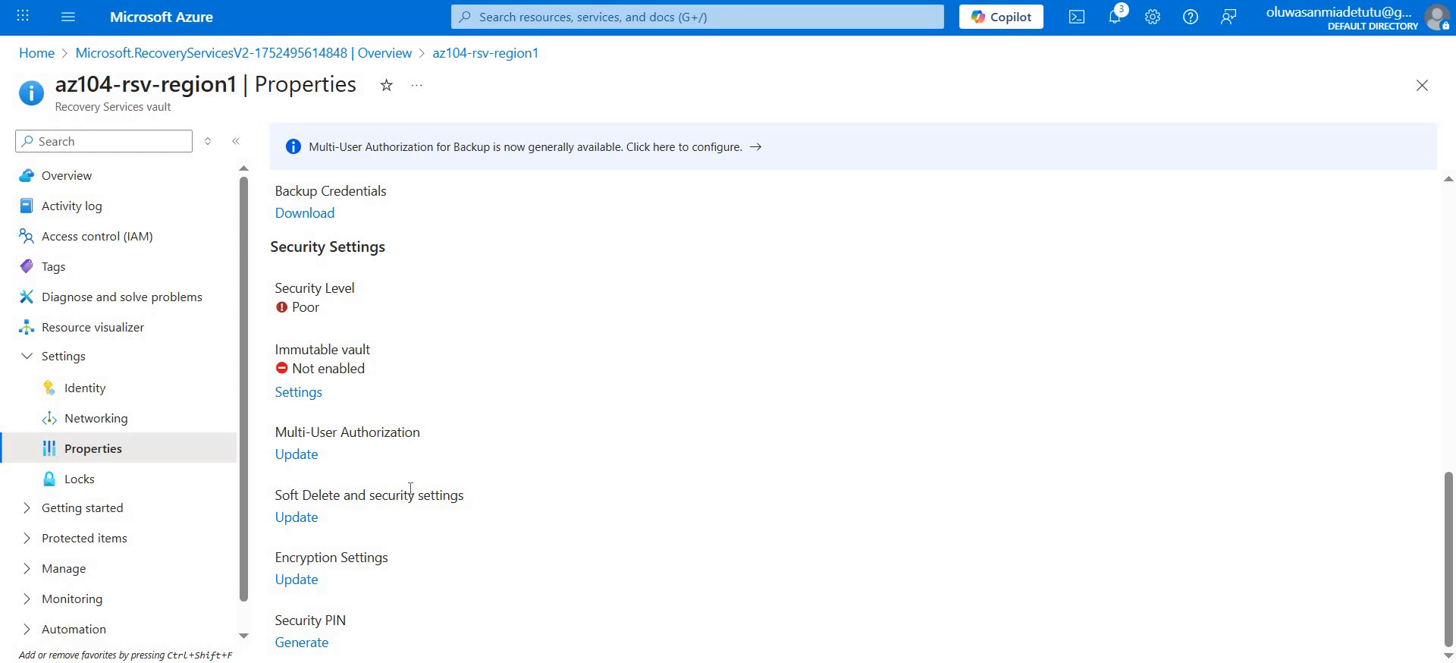
click(297, 519)
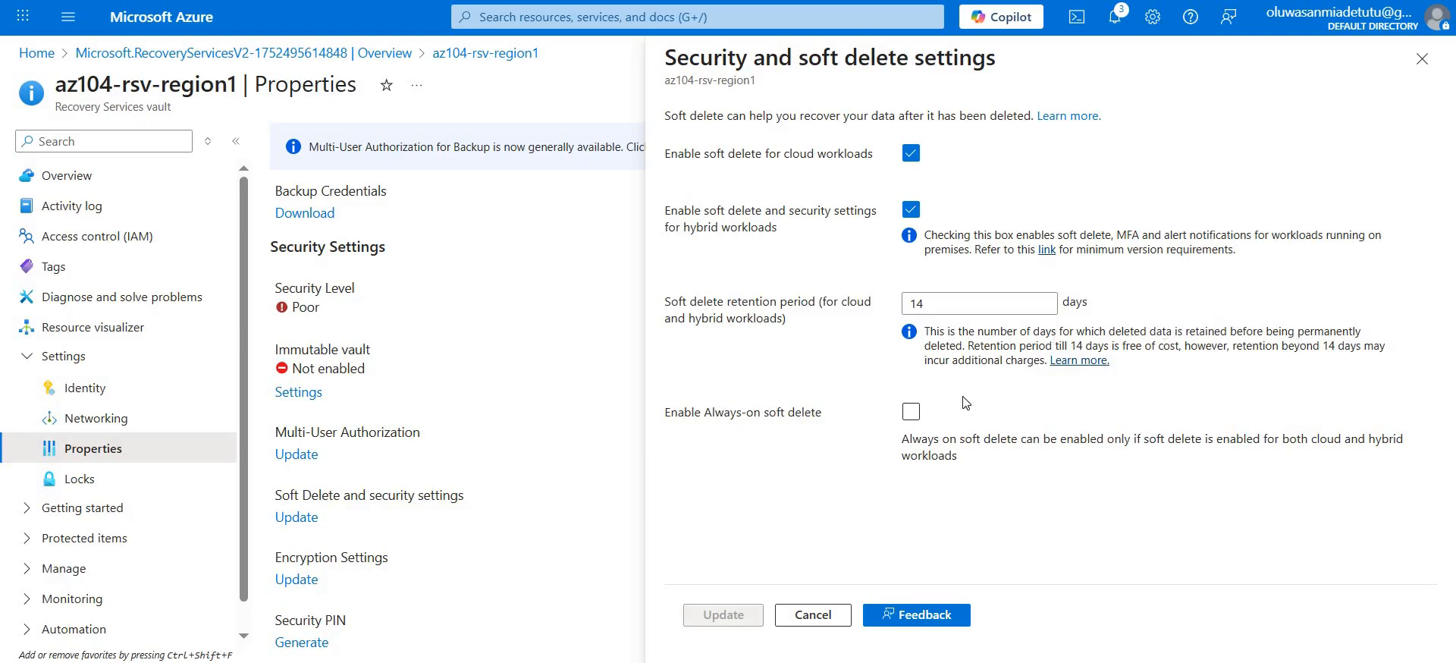
click(810, 614)
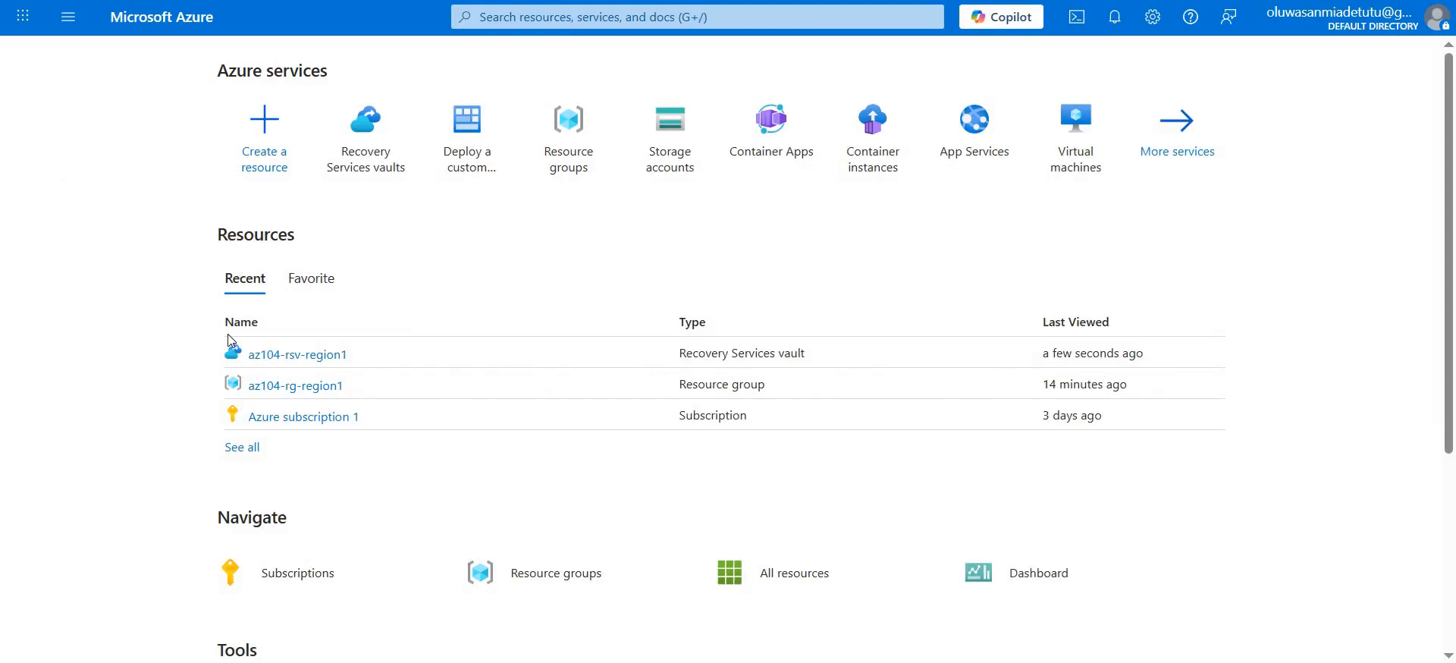
- Open the vault az104-rsv-region1 and start configuring backup for an Azure virtual machine with the Standard policy sub type
click(334, 357)
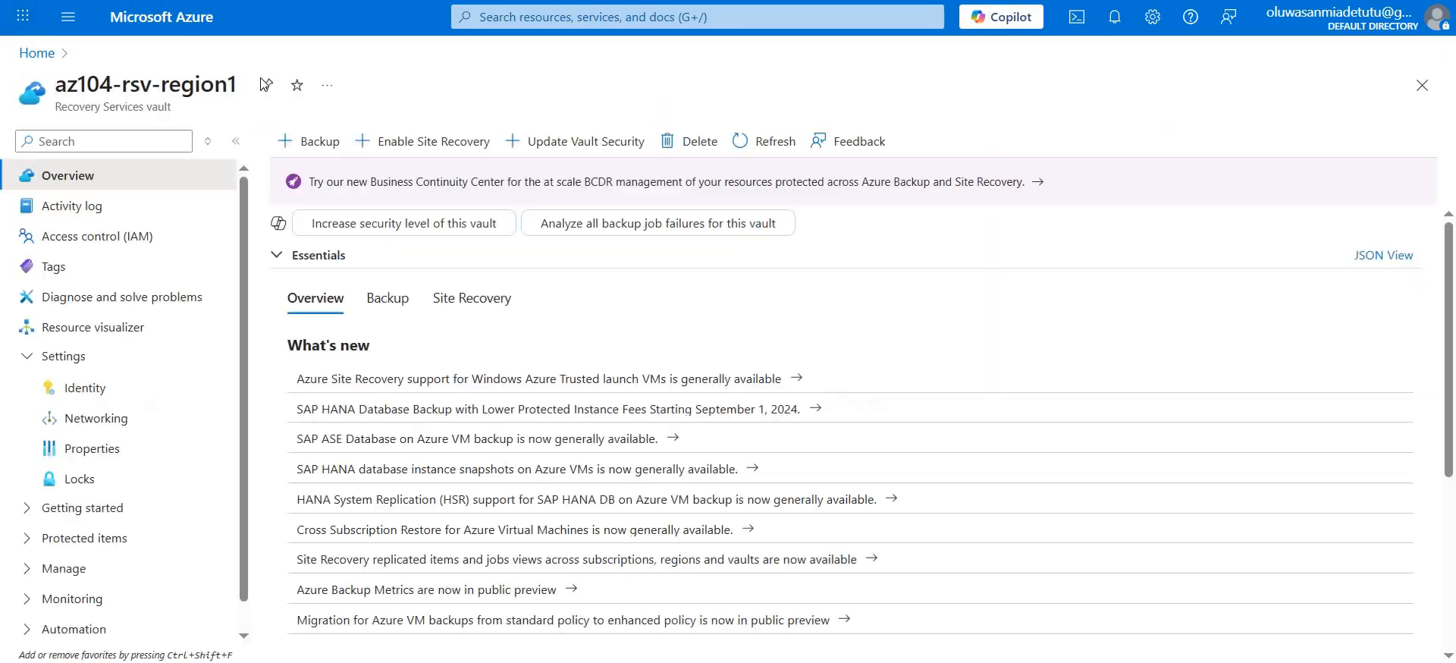
click(292, 143)
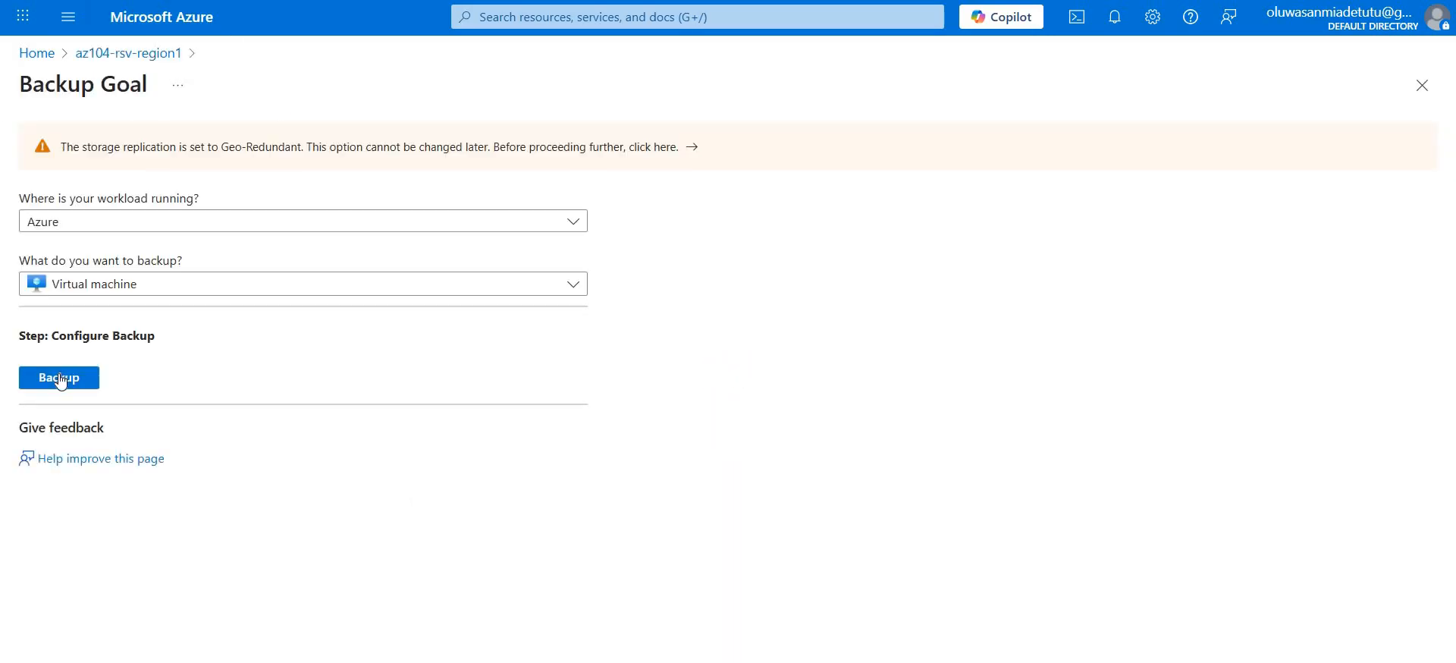
click(62, 380)
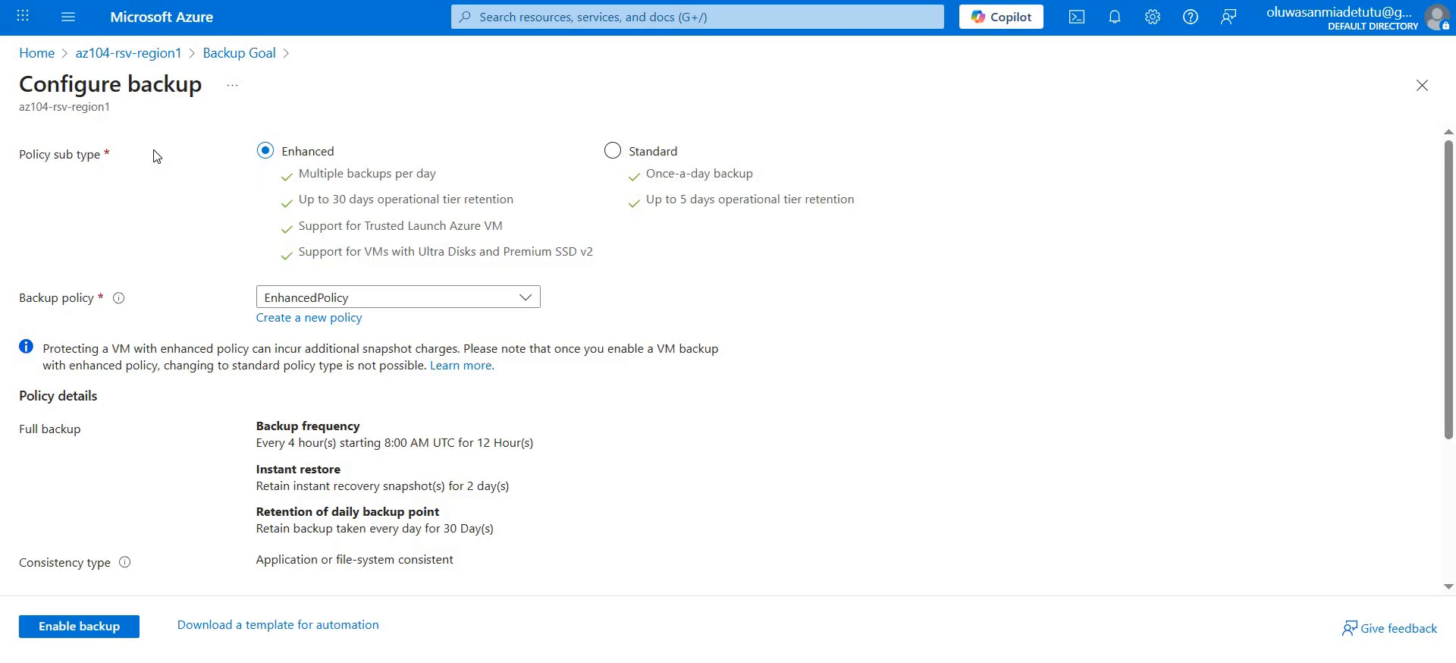
click(612, 150)
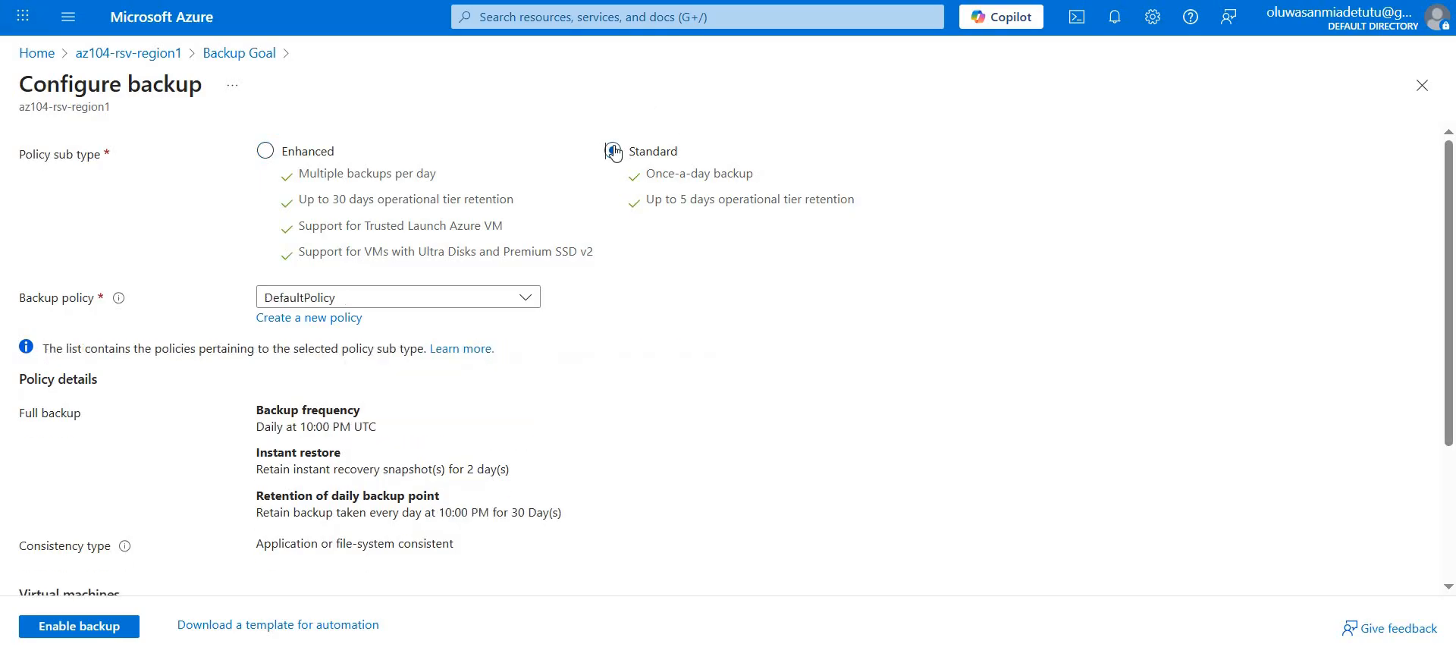
- Create a new backup policy named az104-backup with a daily backup at 12:00 AM, keeping the default timezone and retention
click(300, 319)
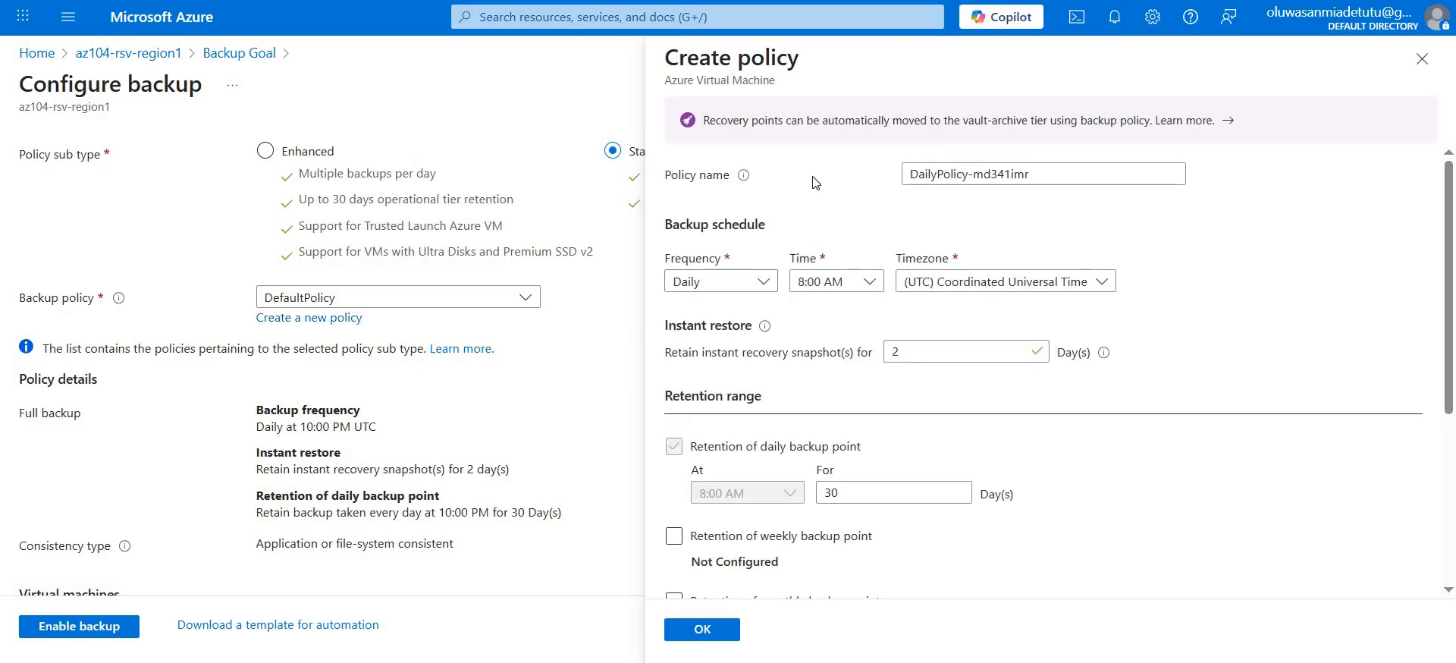
click(1062, 176)
key(ctrl+a)
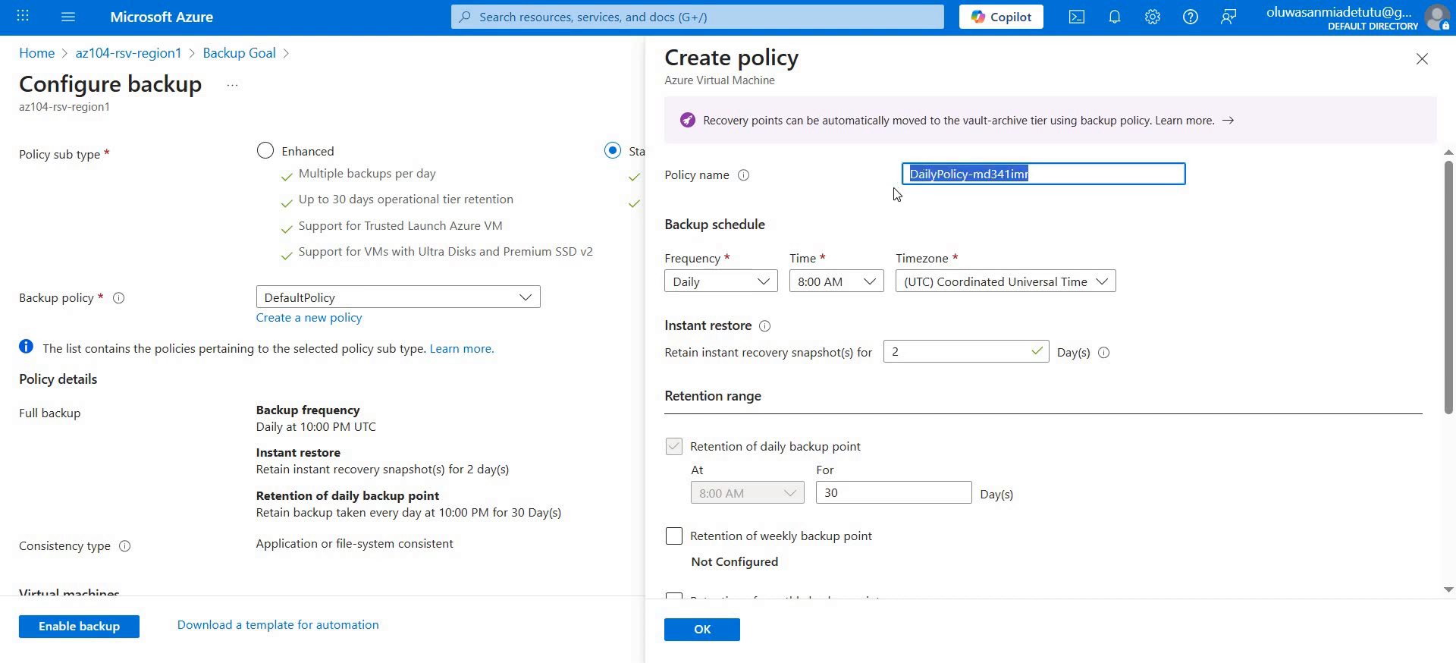
key(BackSpace)
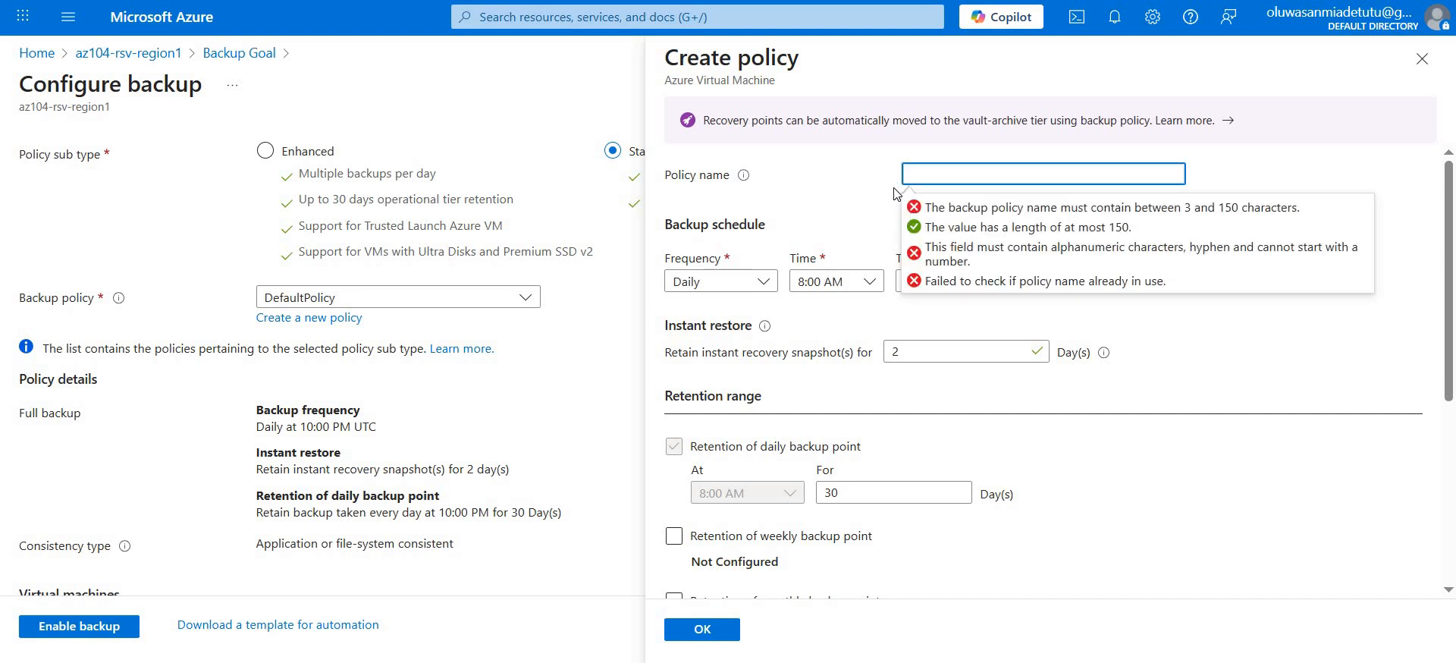
text(az104-)
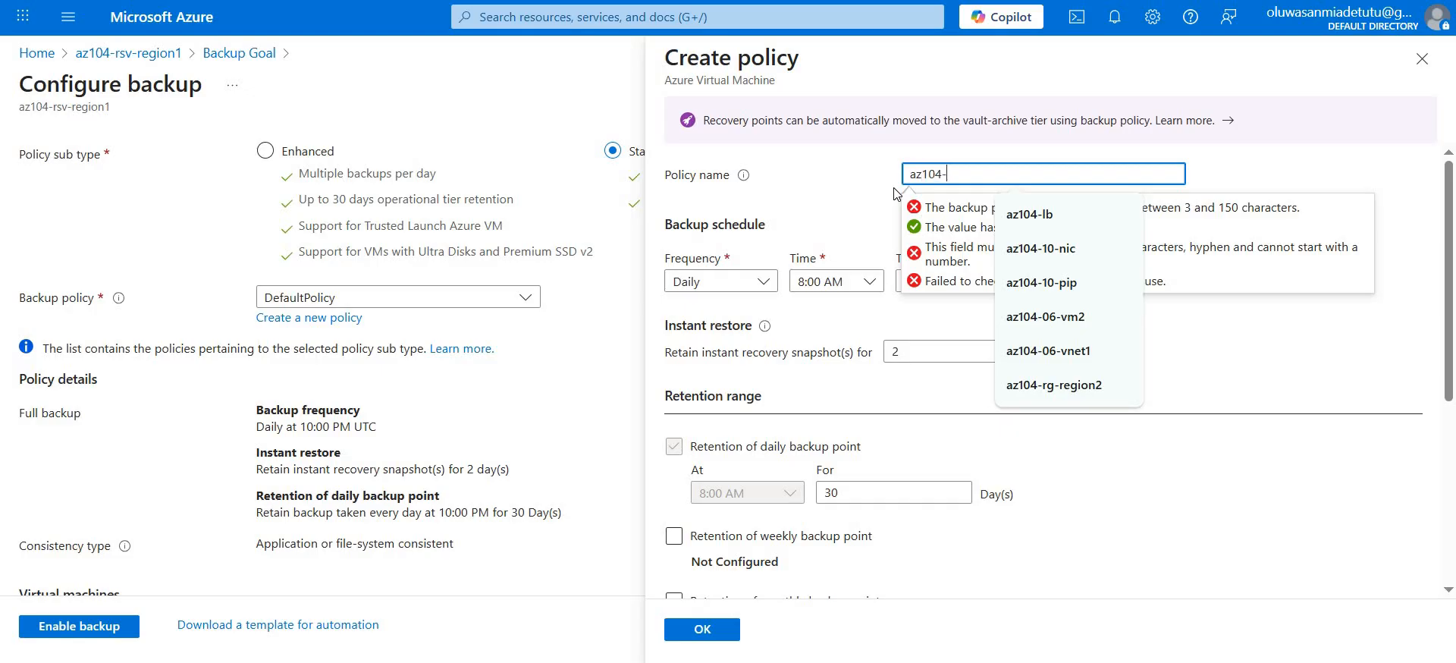
text(backup)
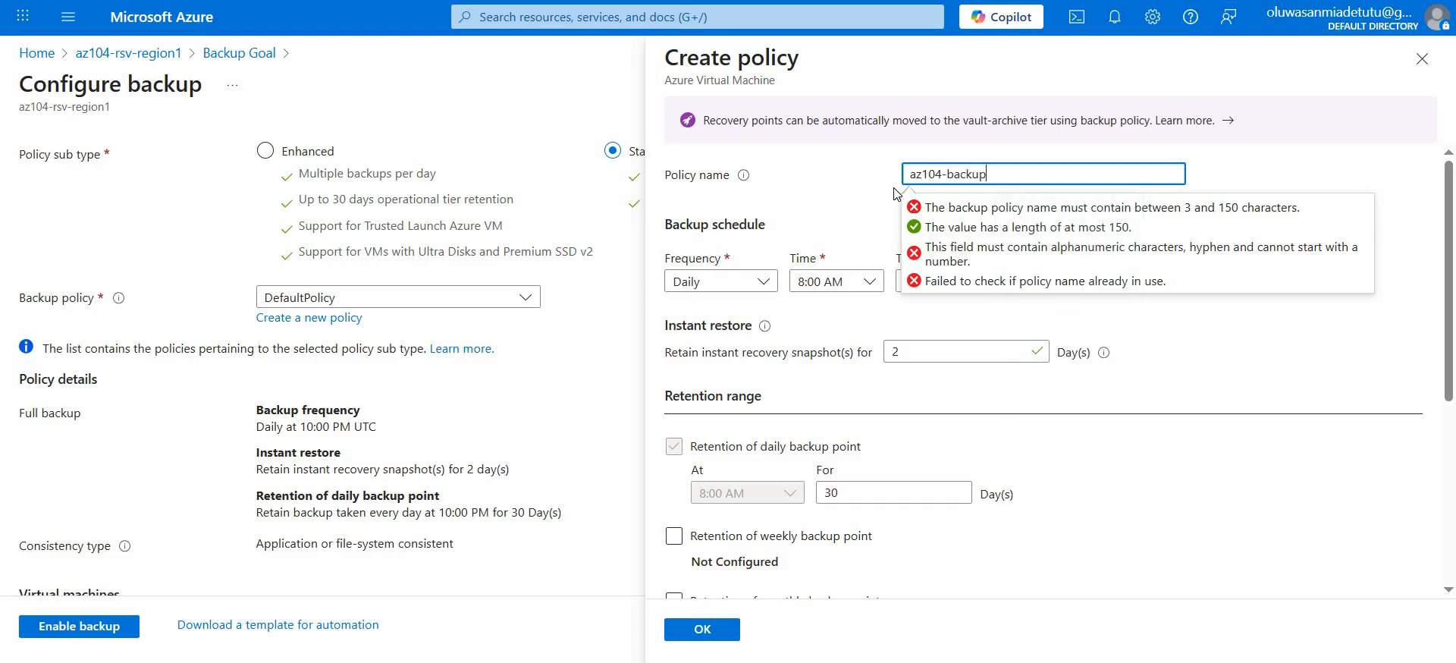
click(1274, 194)
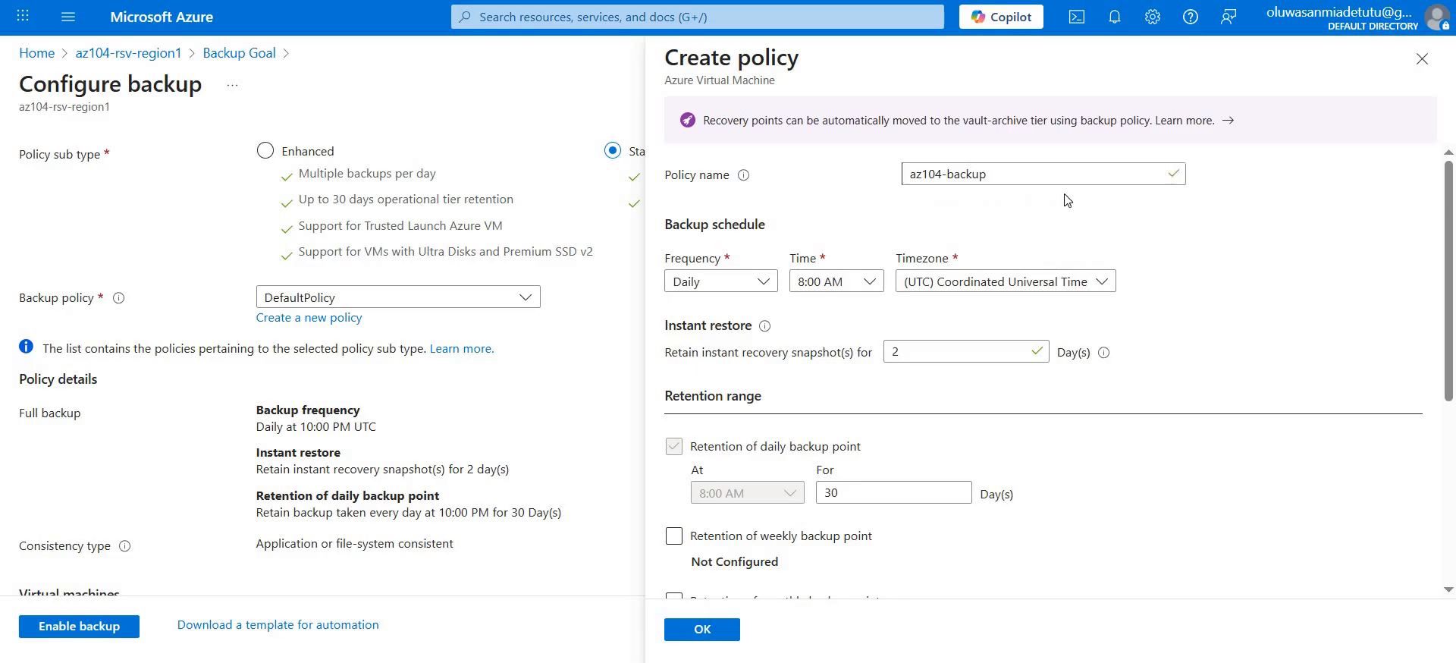
click(854, 282)
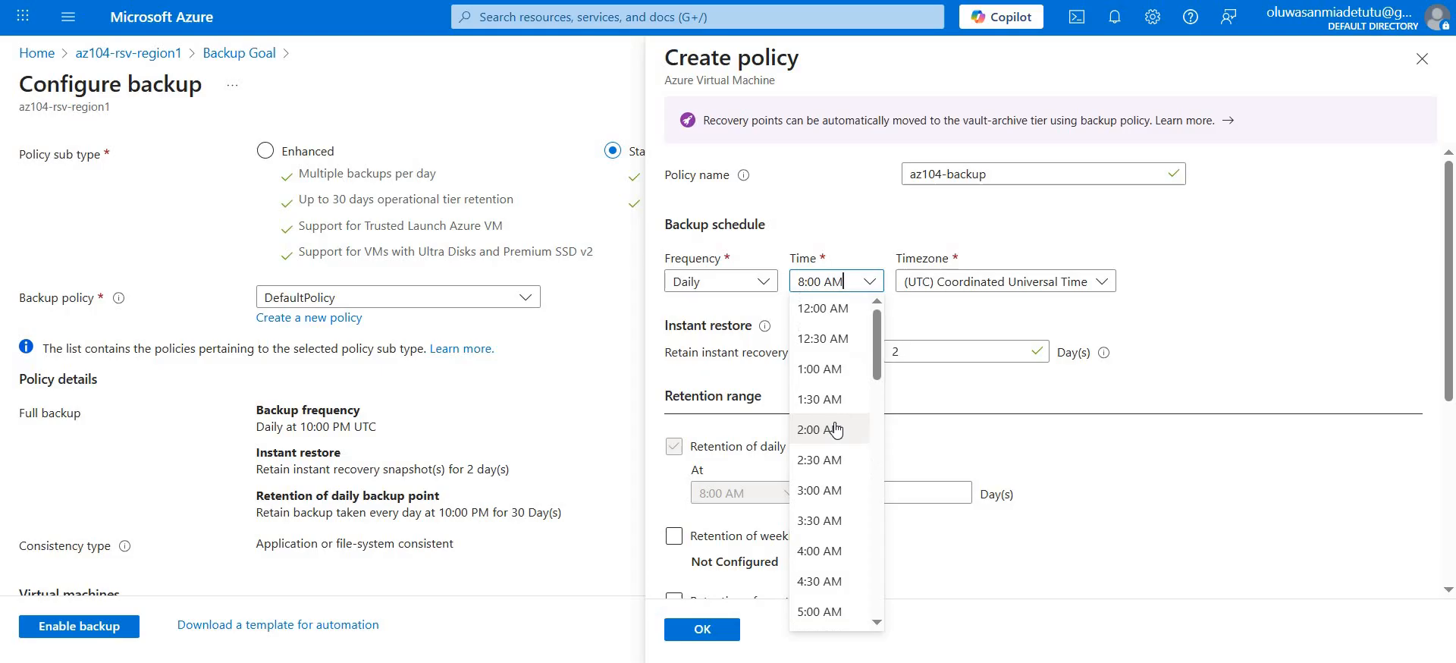
click(838, 308)
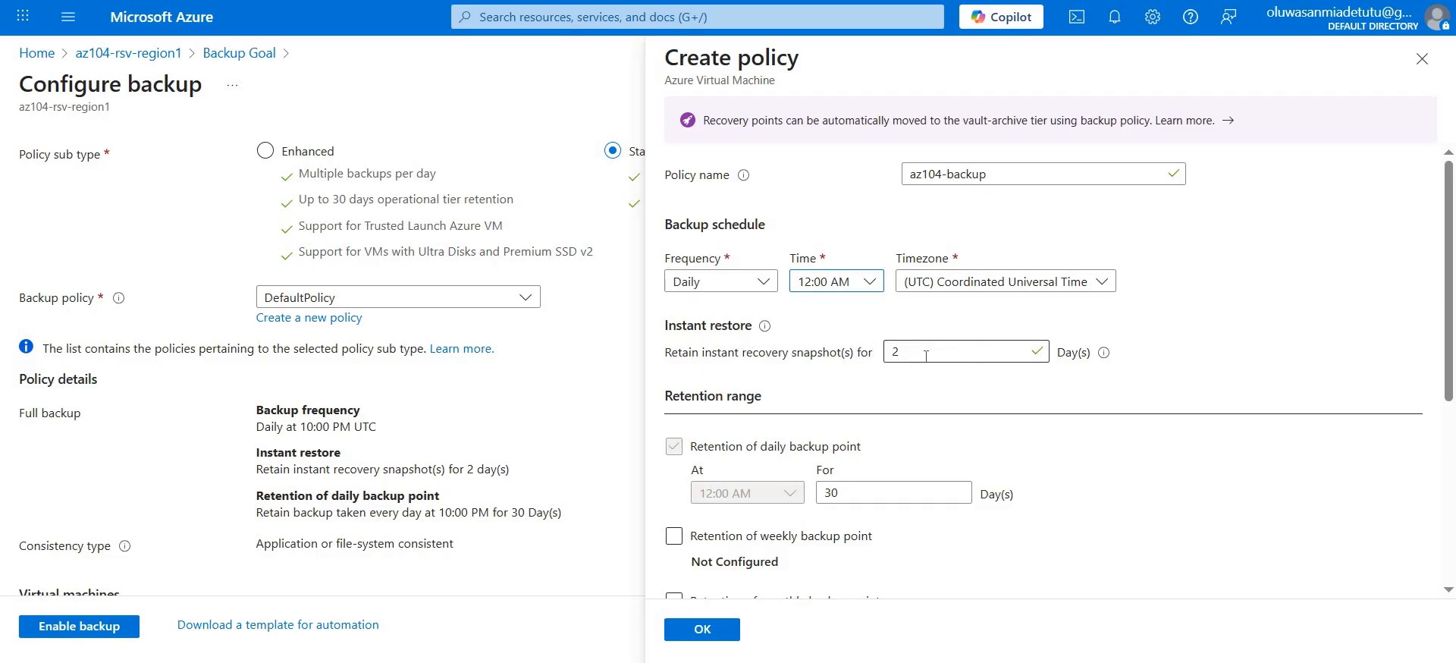
click(700, 632)
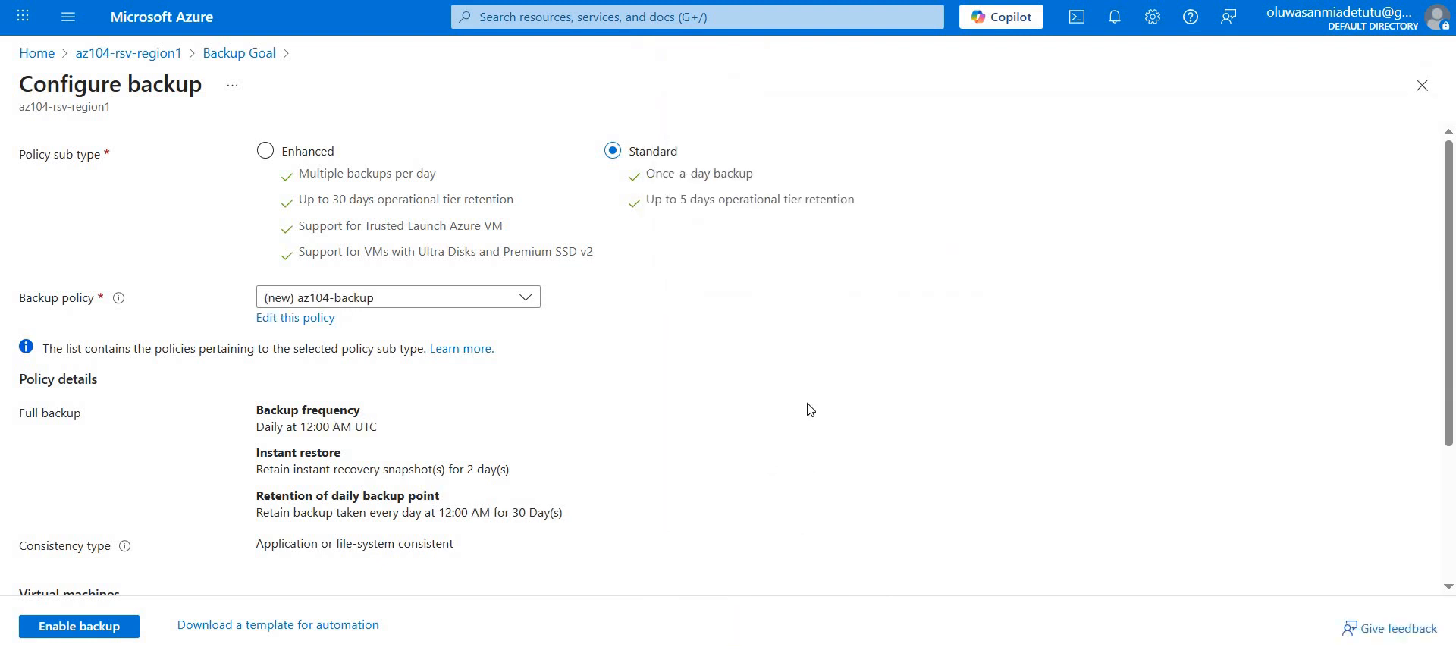
- Add the virtual machine az104-10-vm0 to the backup configuration and enable backup
scroll(810, 410, down, 2)
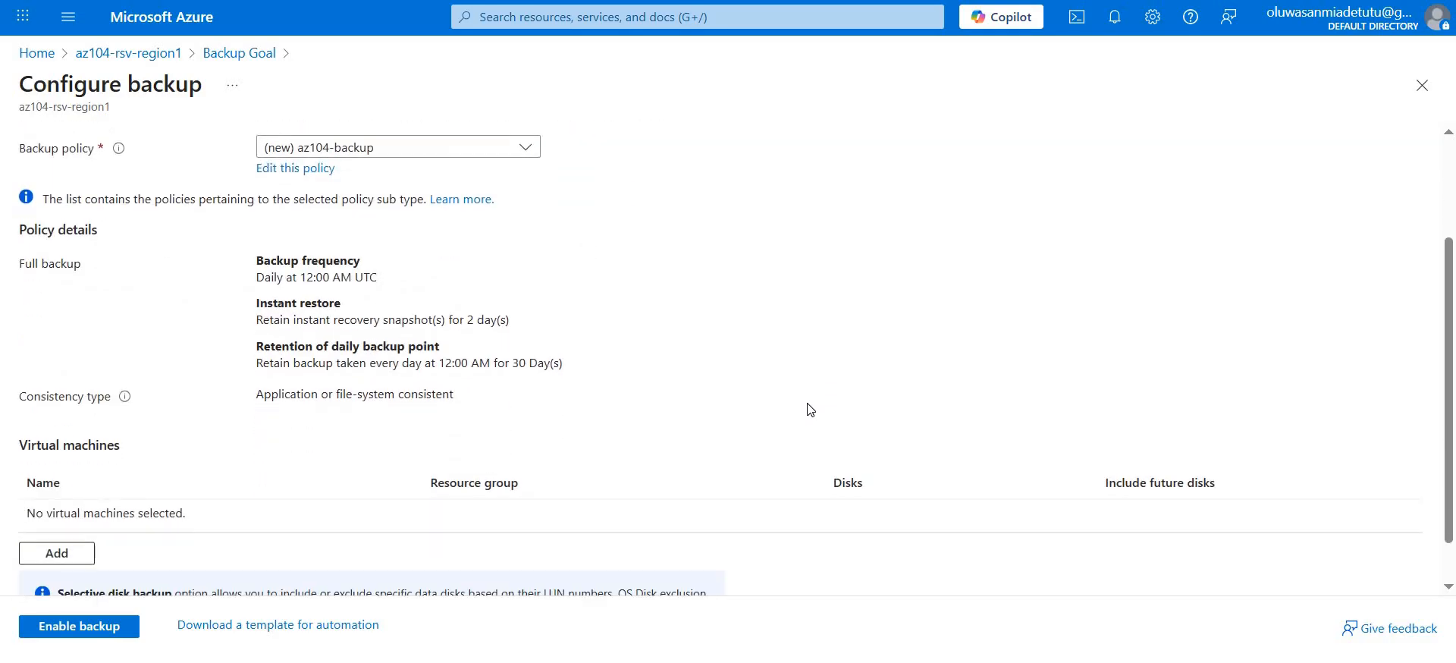
scroll(810, 410, down, 1)
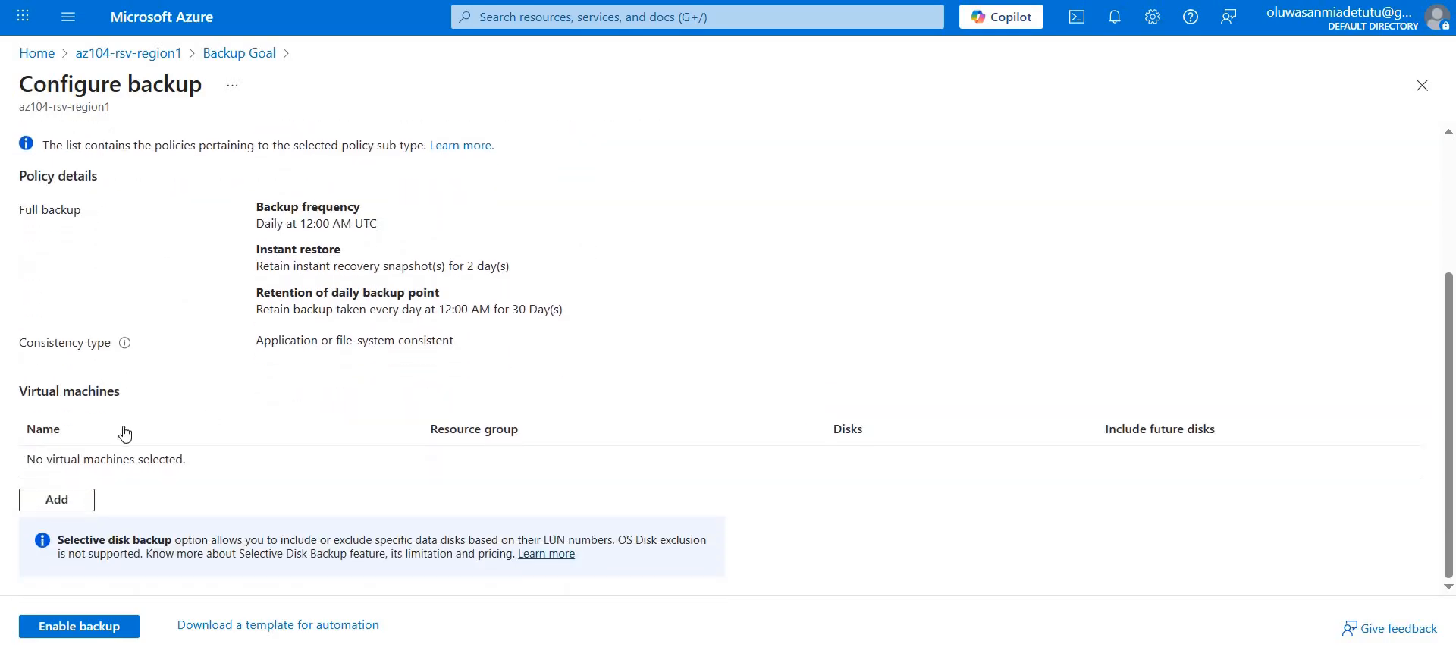
click(28, 500)
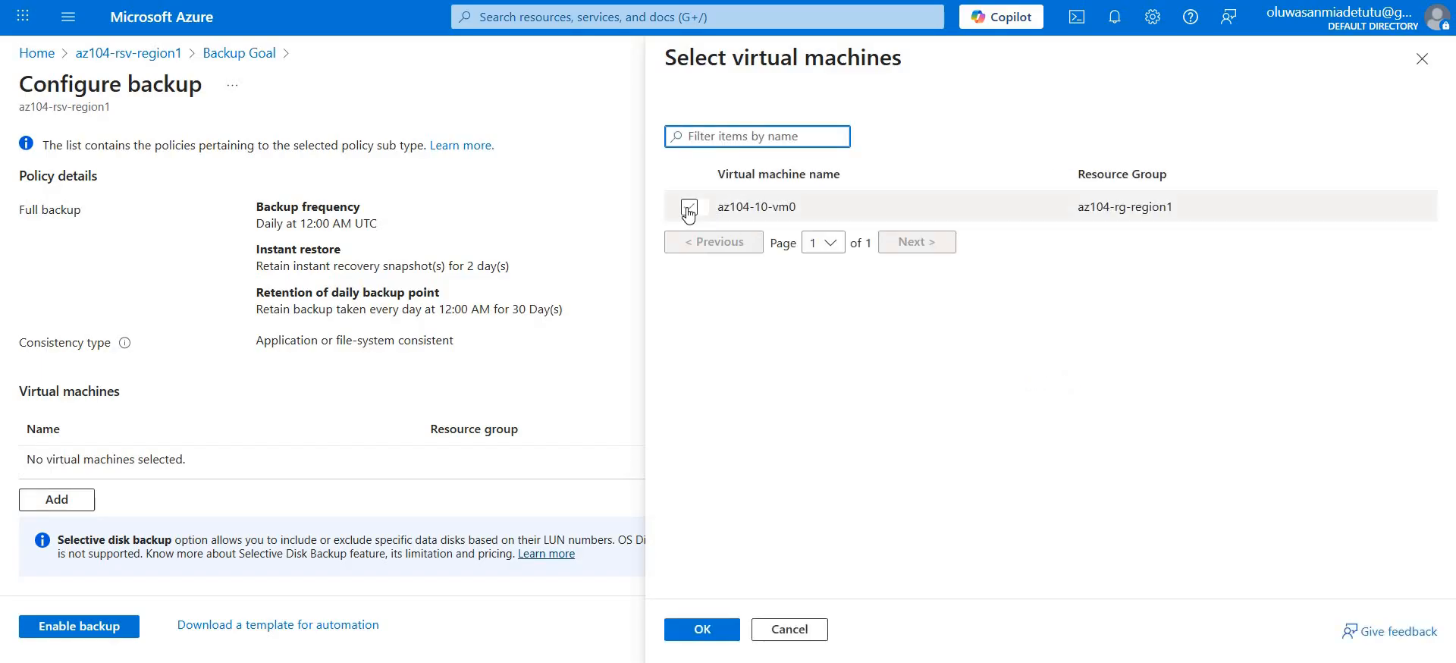
click(689, 210)
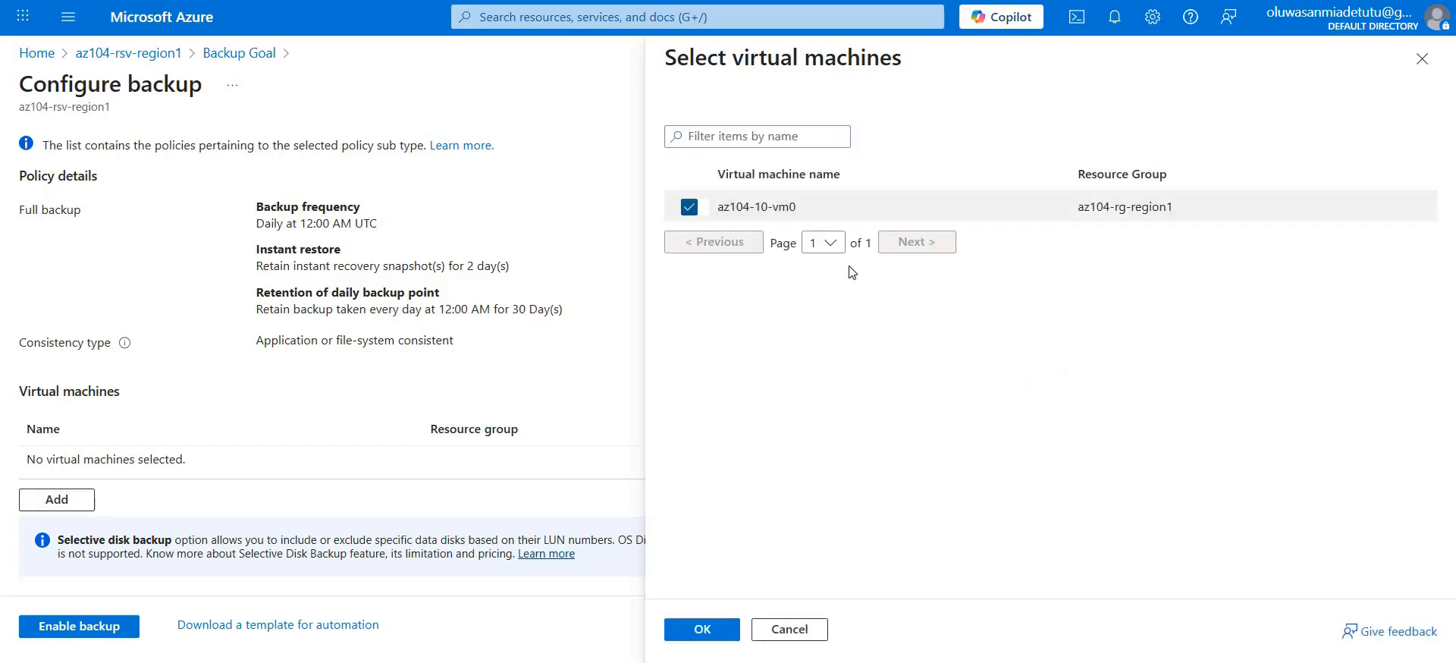
click(707, 646)
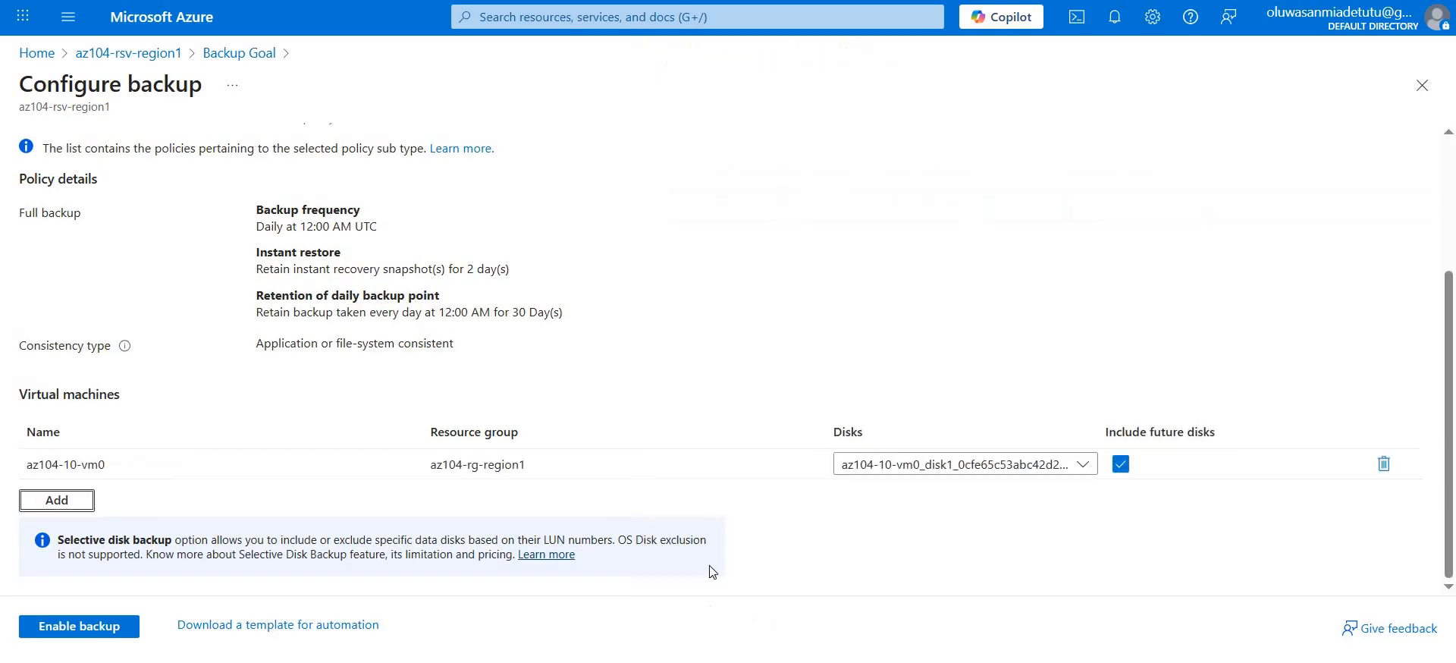
click(85, 628)
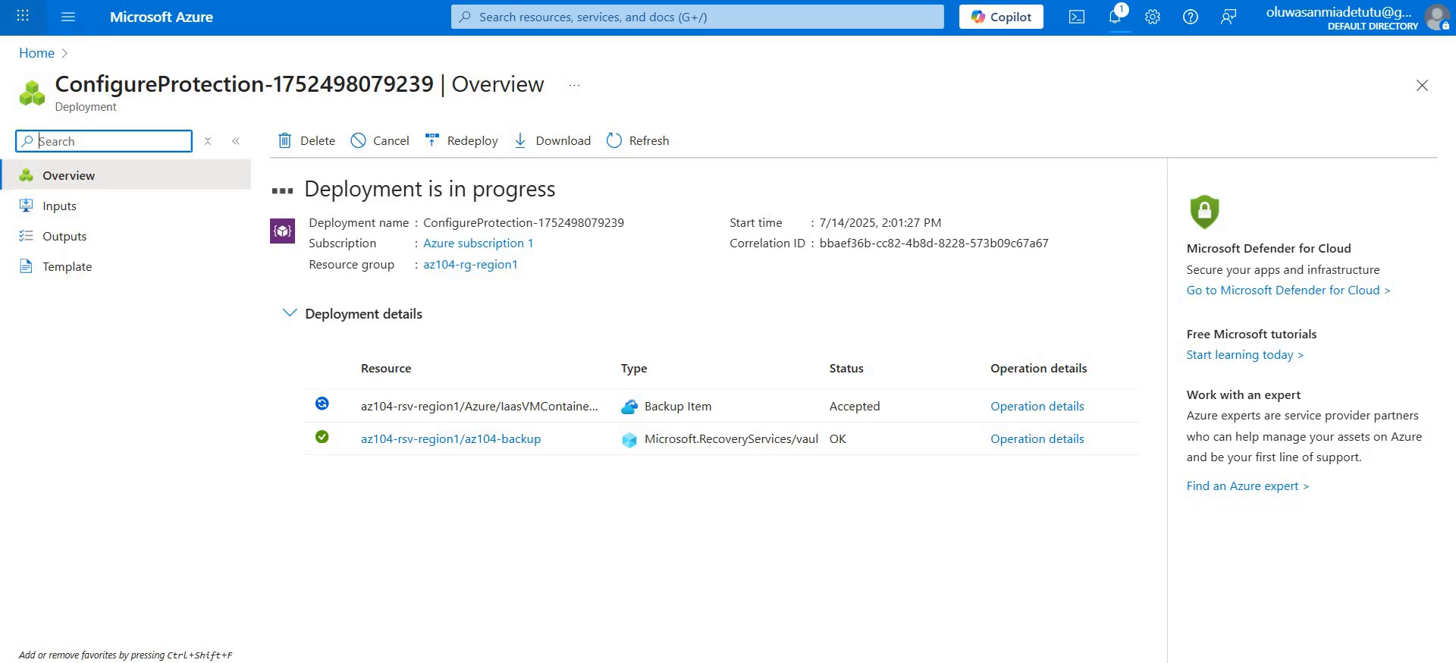
- Go to the vault from the completed deployment and open the details of az104-10-vm0 among its Azure Virtual Machine backup items
click(116, 21)
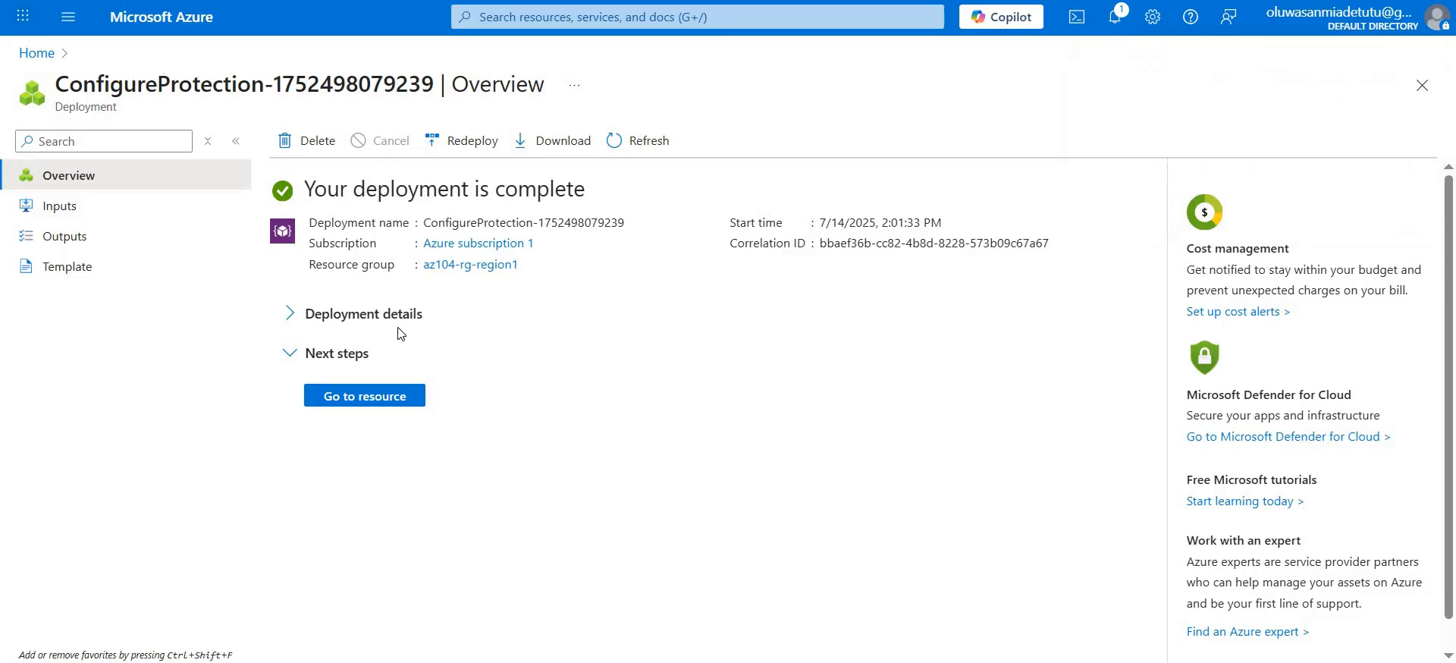
click(365, 397)
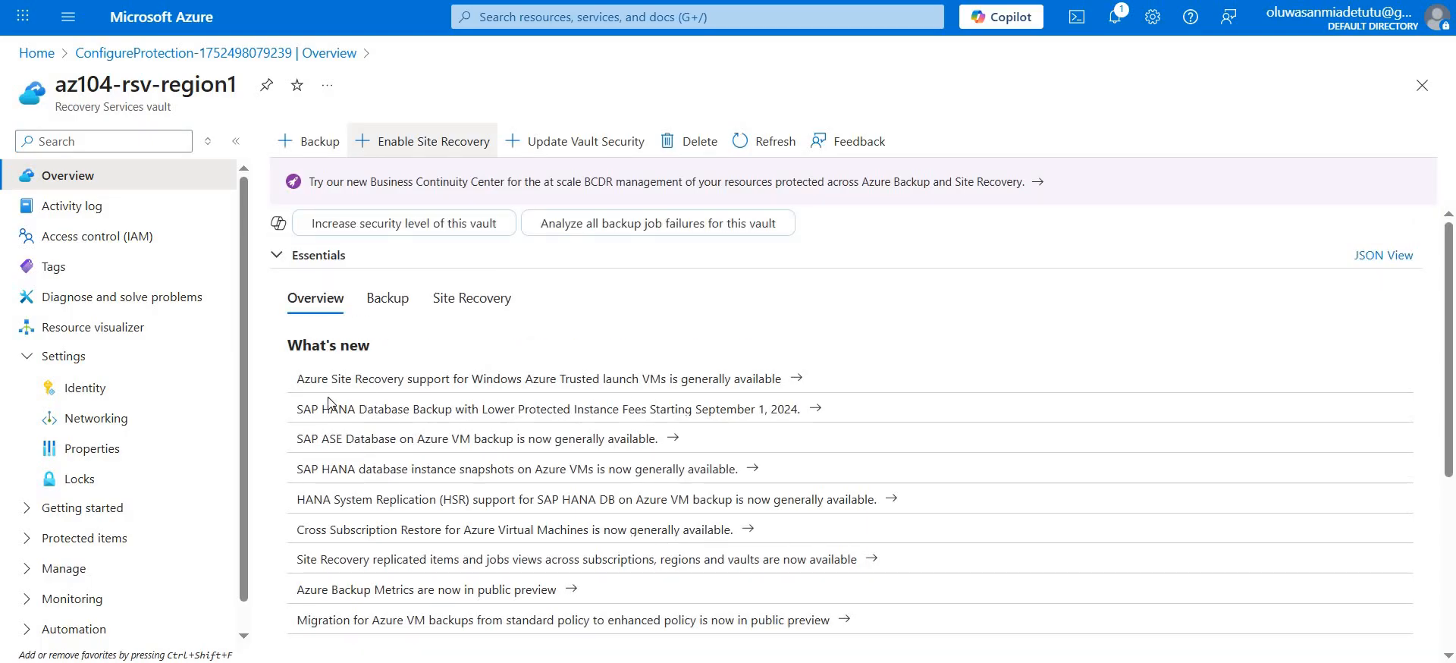
click(125, 539)
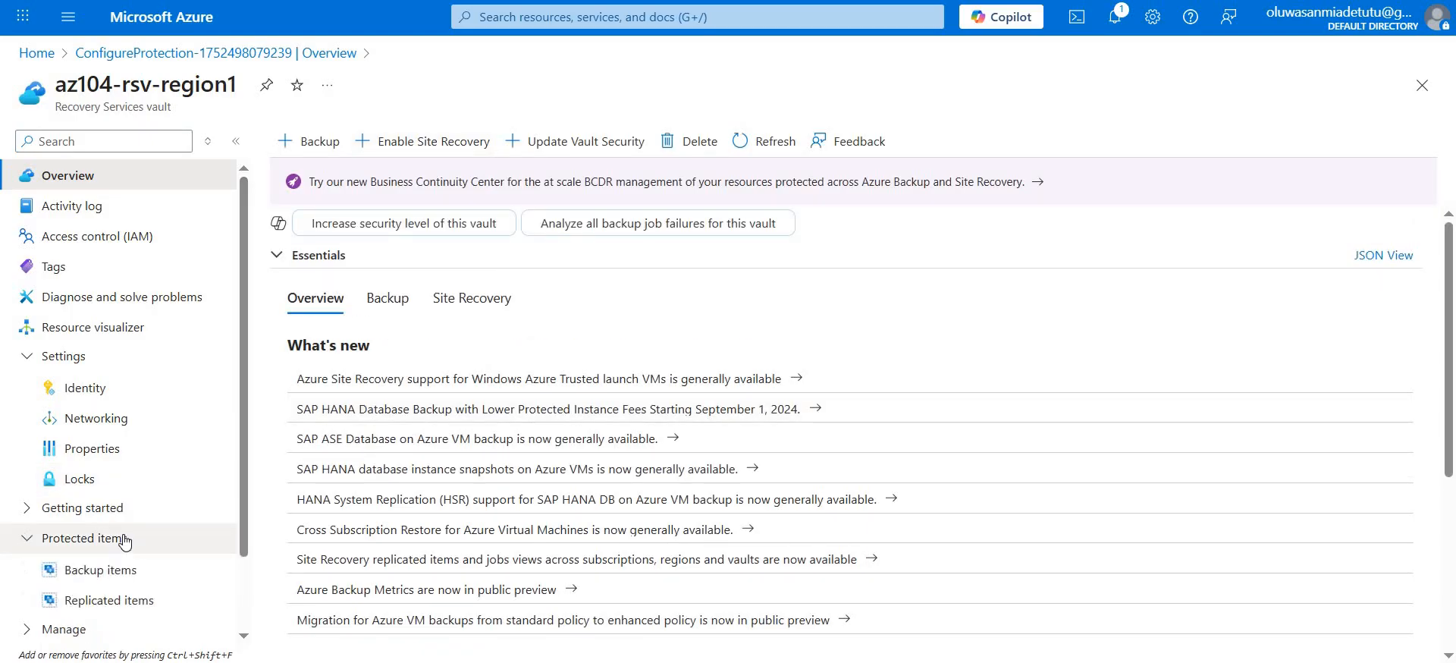
scroll(125, 541, down, 2)
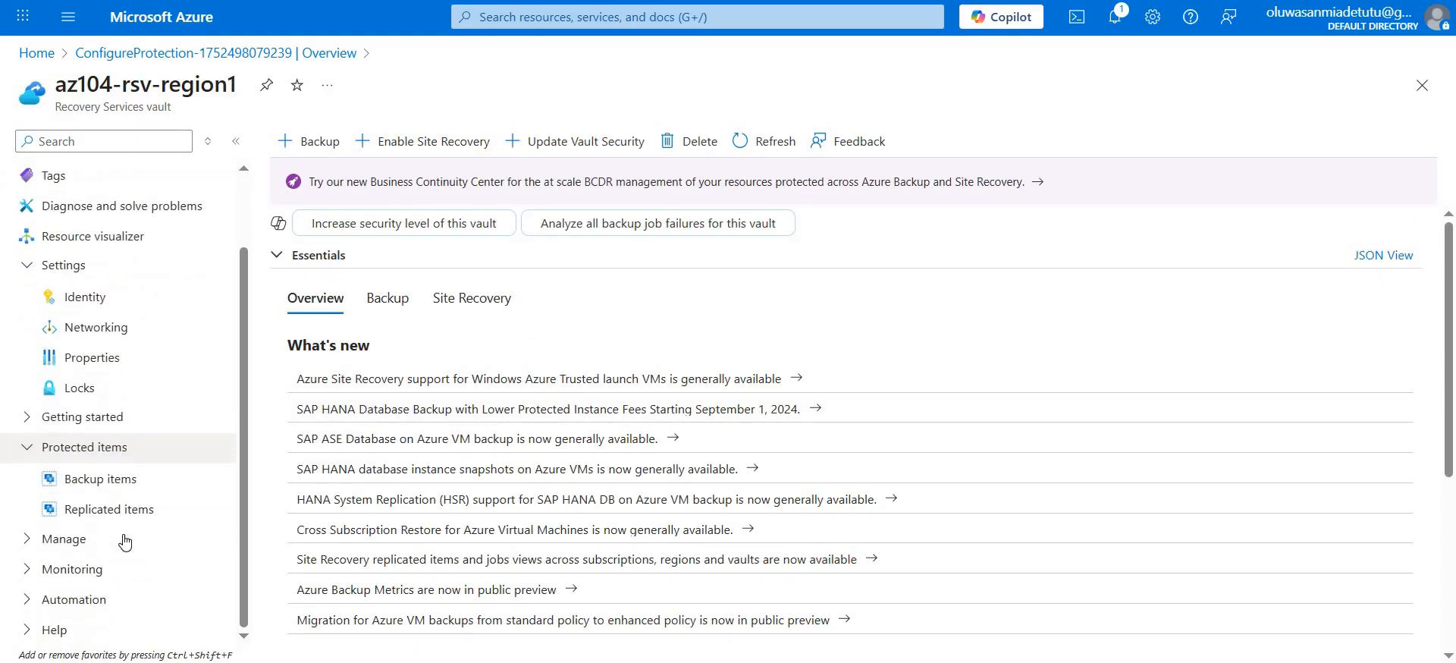
click(123, 481)
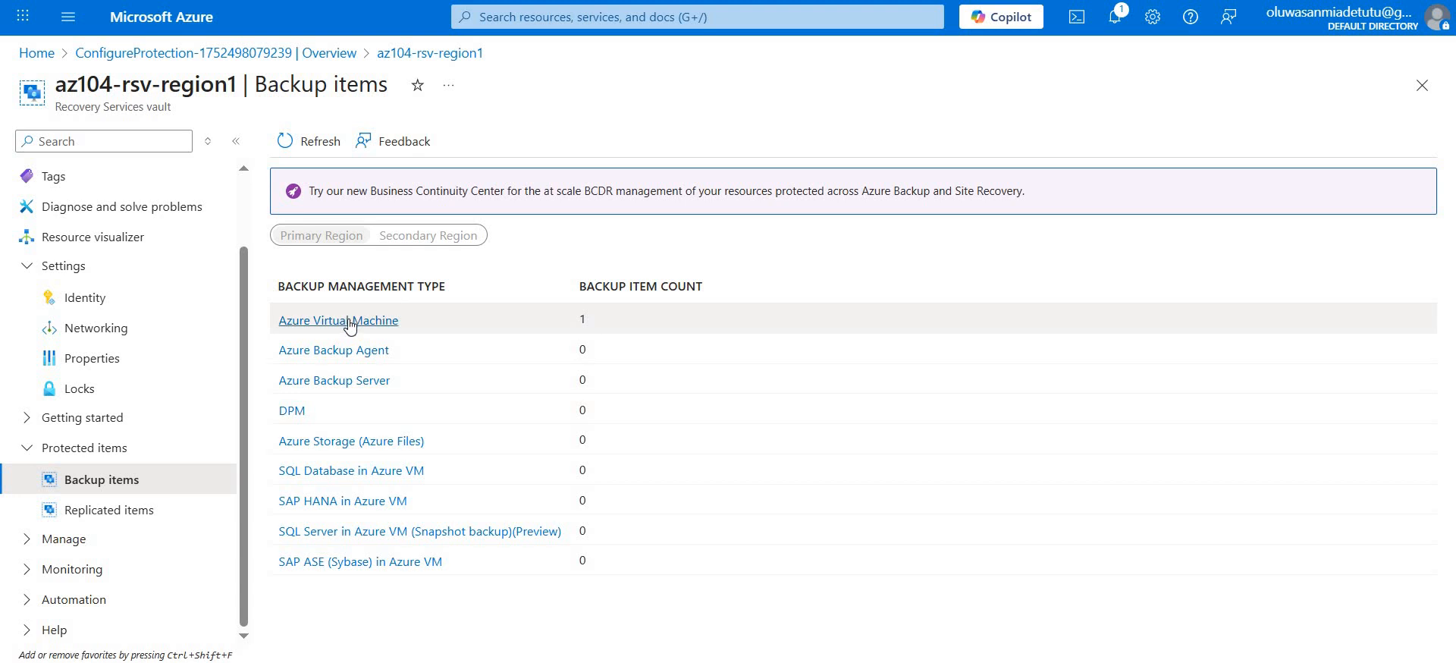
click(301, 324)
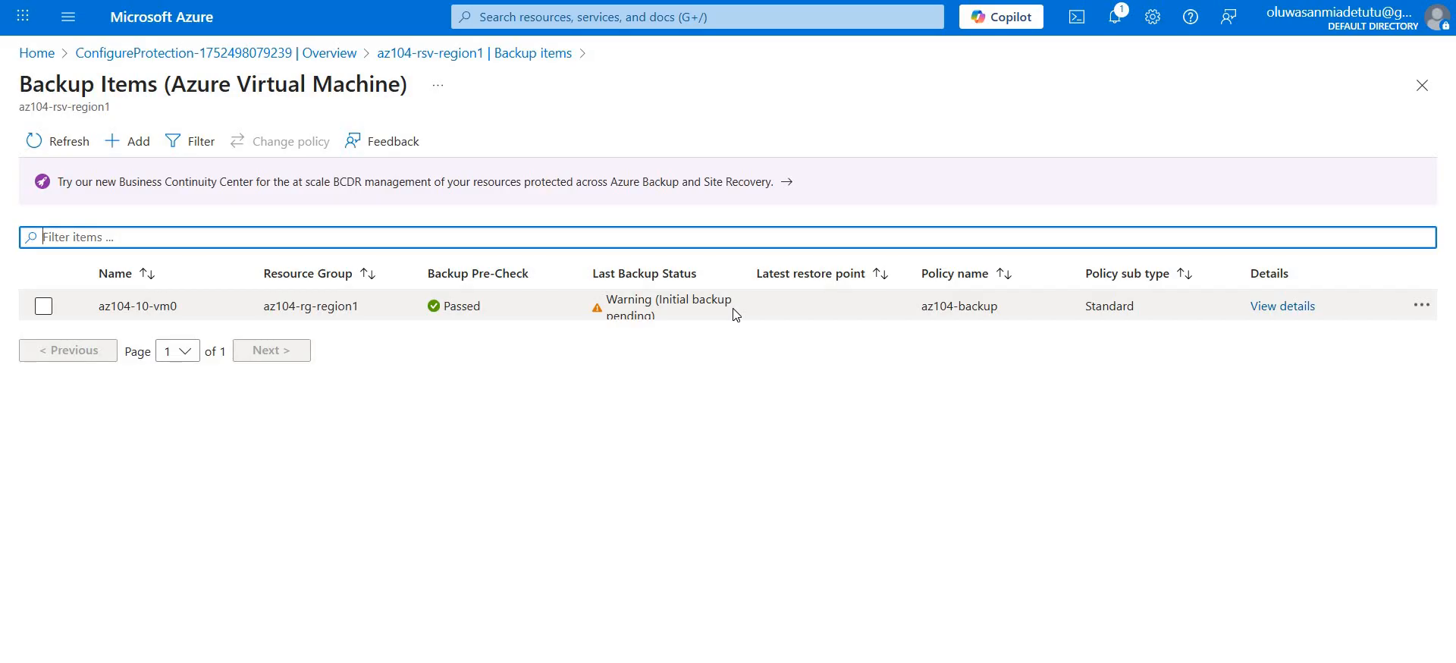
click(1275, 306)
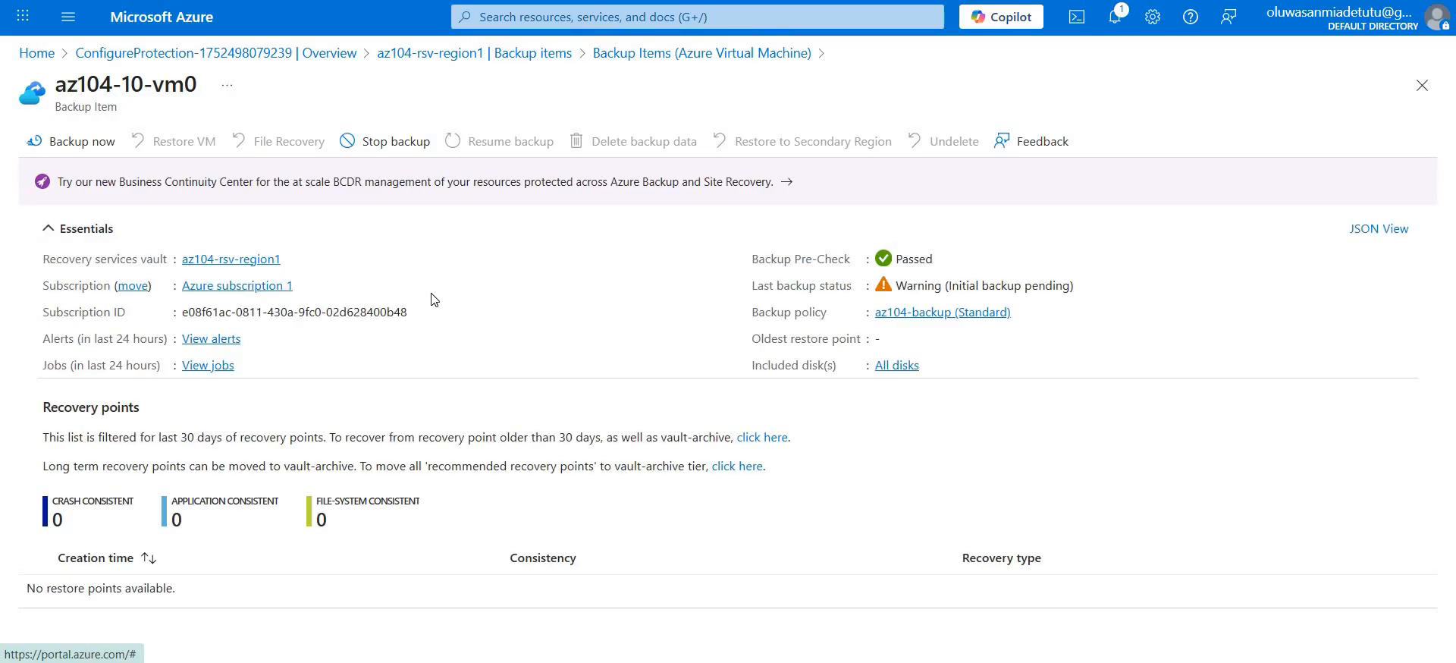
- Trigger an on-demand backup of az104-10-vm0 with the default retention and check its progress in the notifications
click(74, 138)
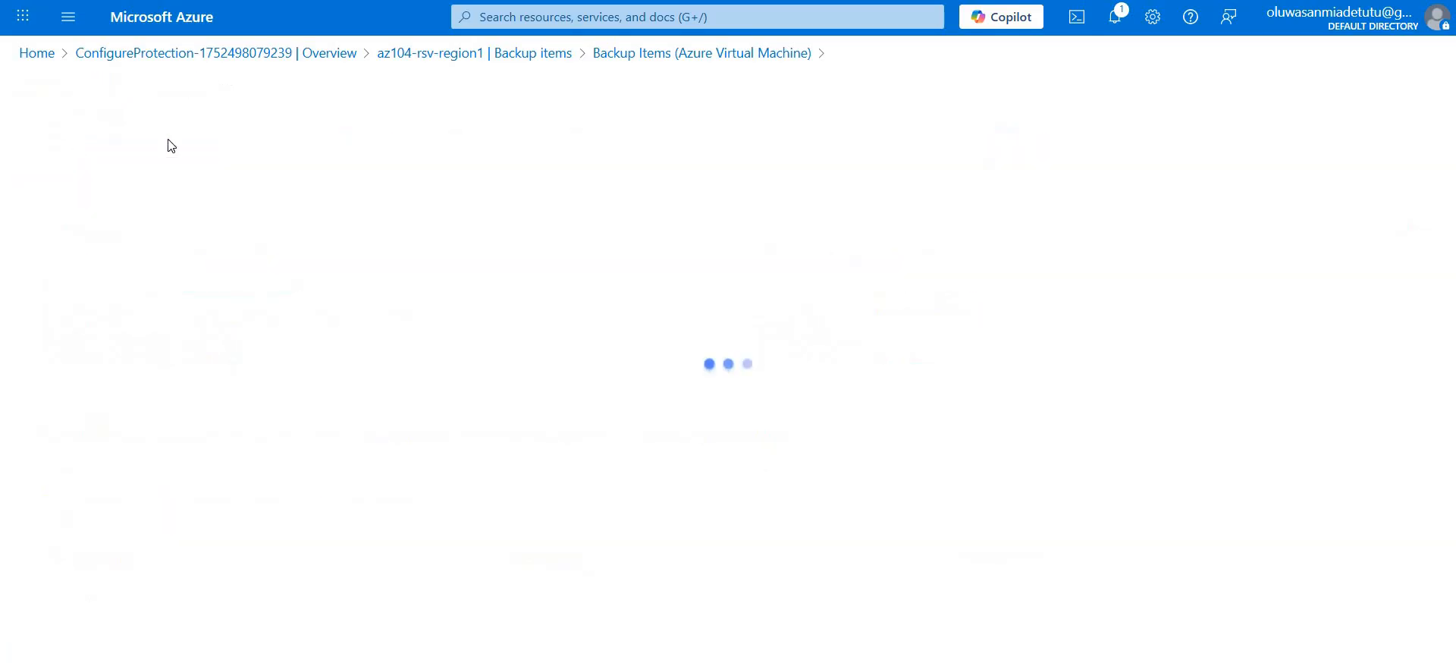
click(60, 631)
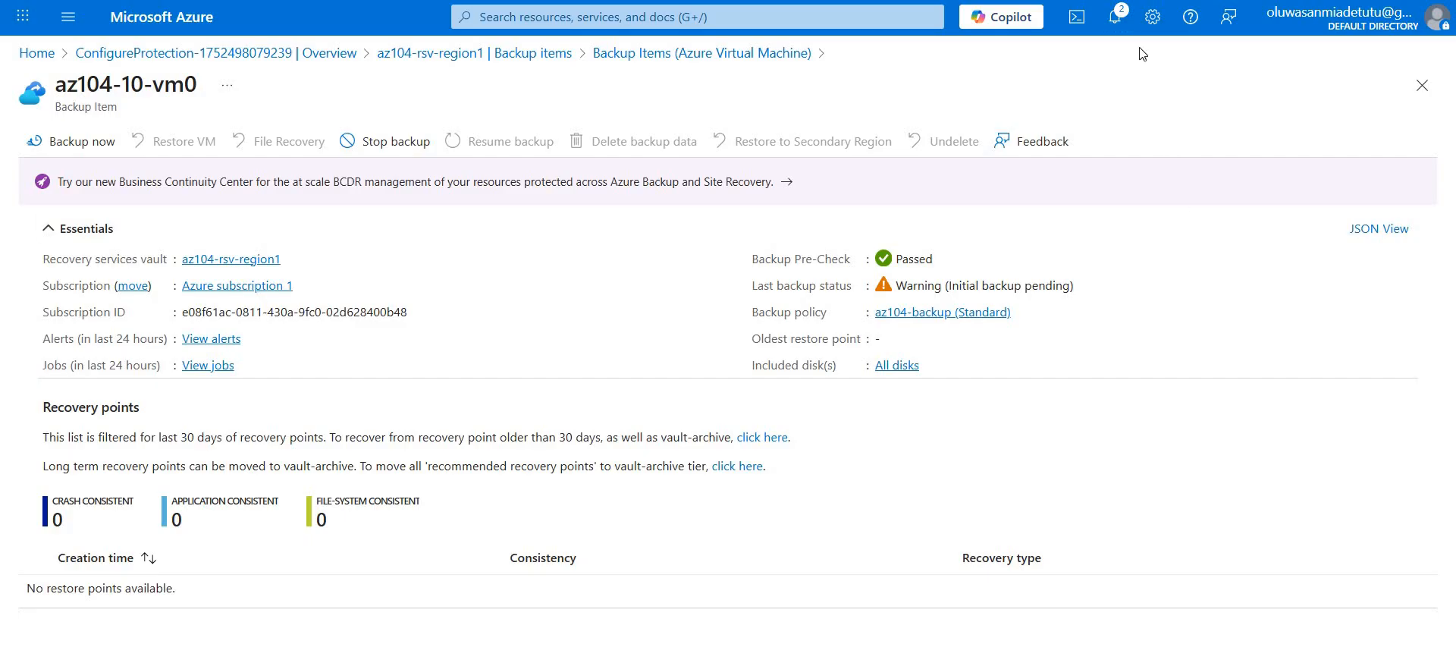
click(1119, 34)
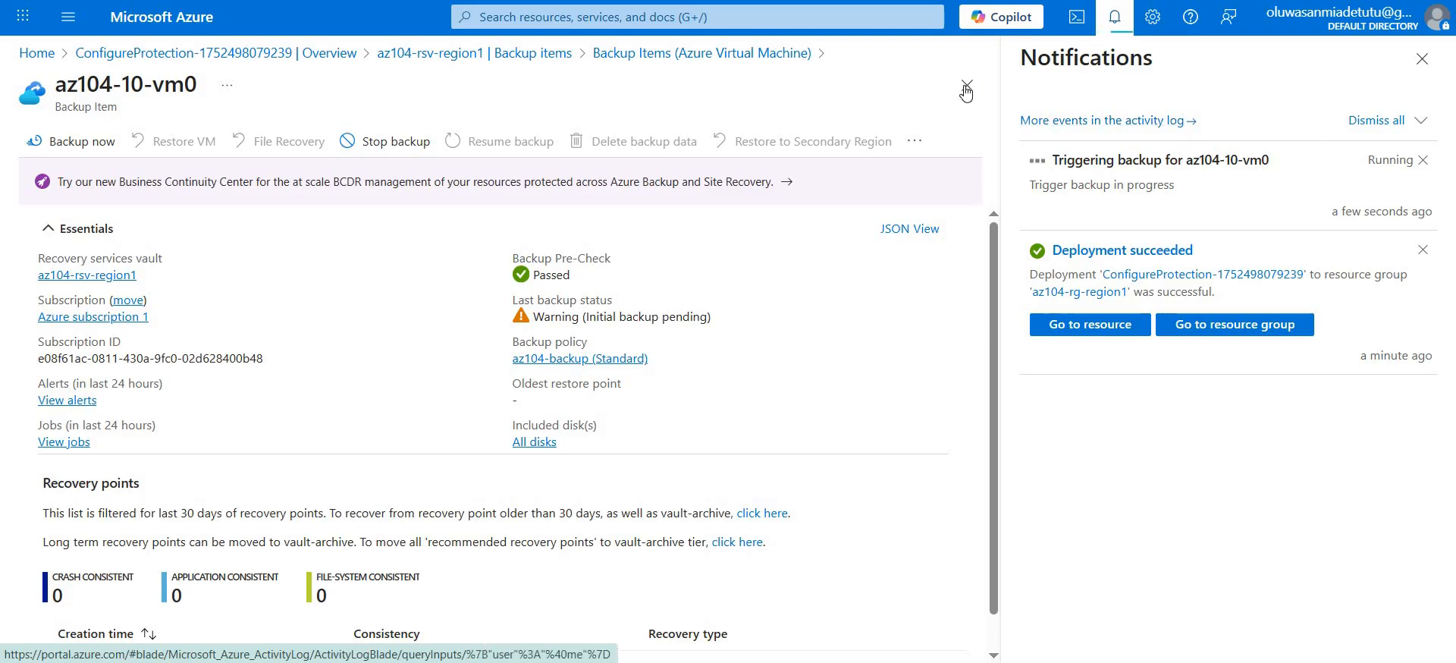
- Close the notifications, search the portal for storage accounts and open the Storage accounts service
click(1423, 58)
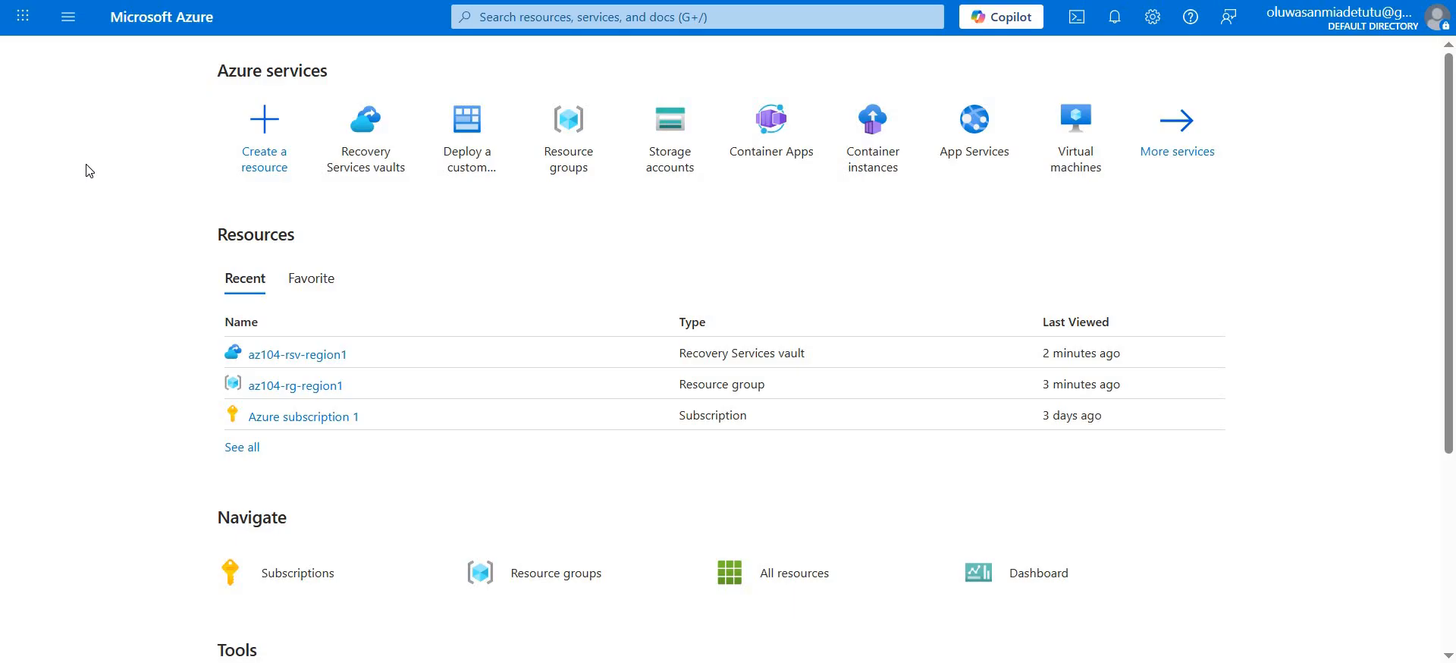
click(573, 16)
text(stora)
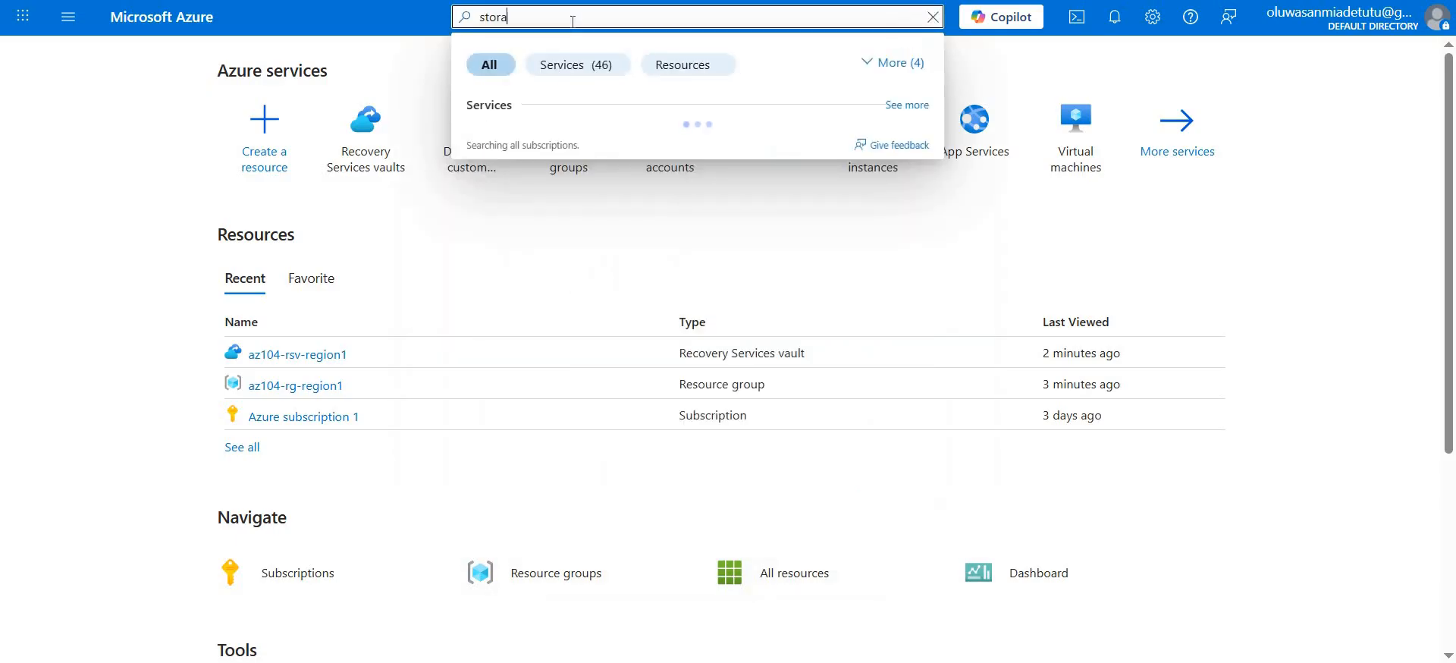
text(ge acco)
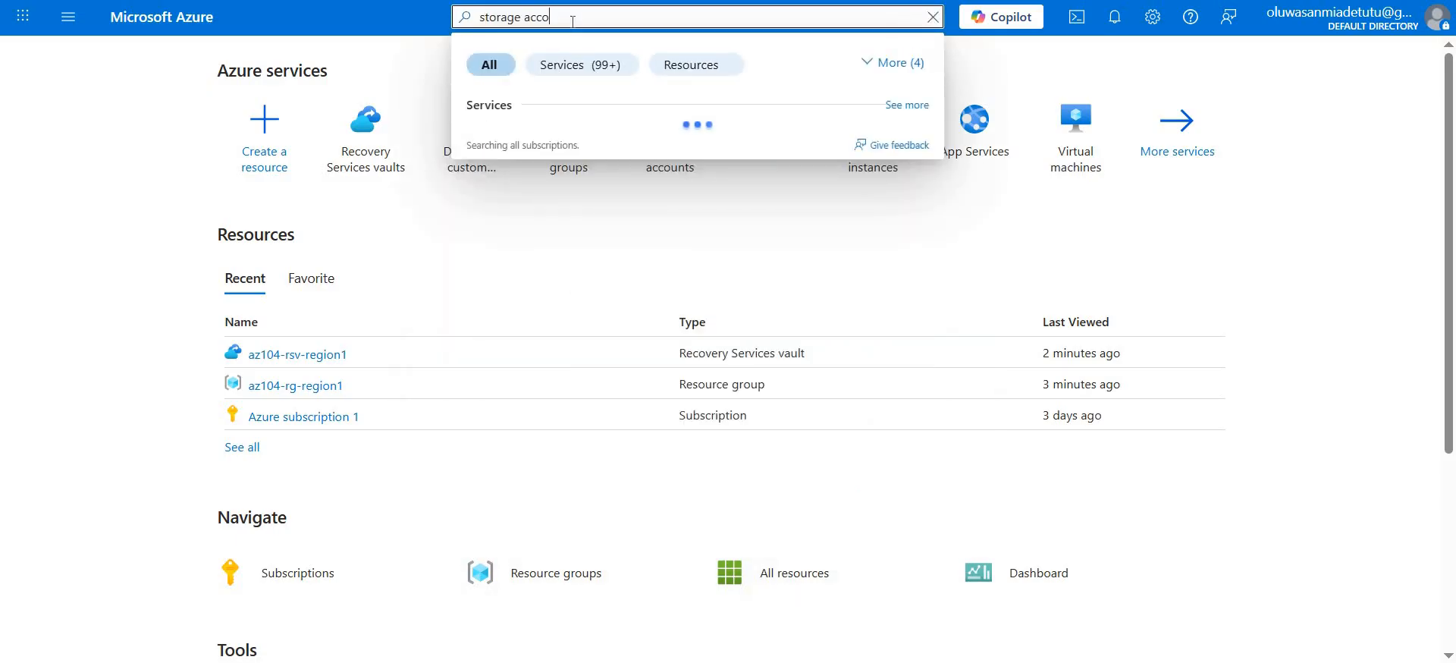
text(unts)
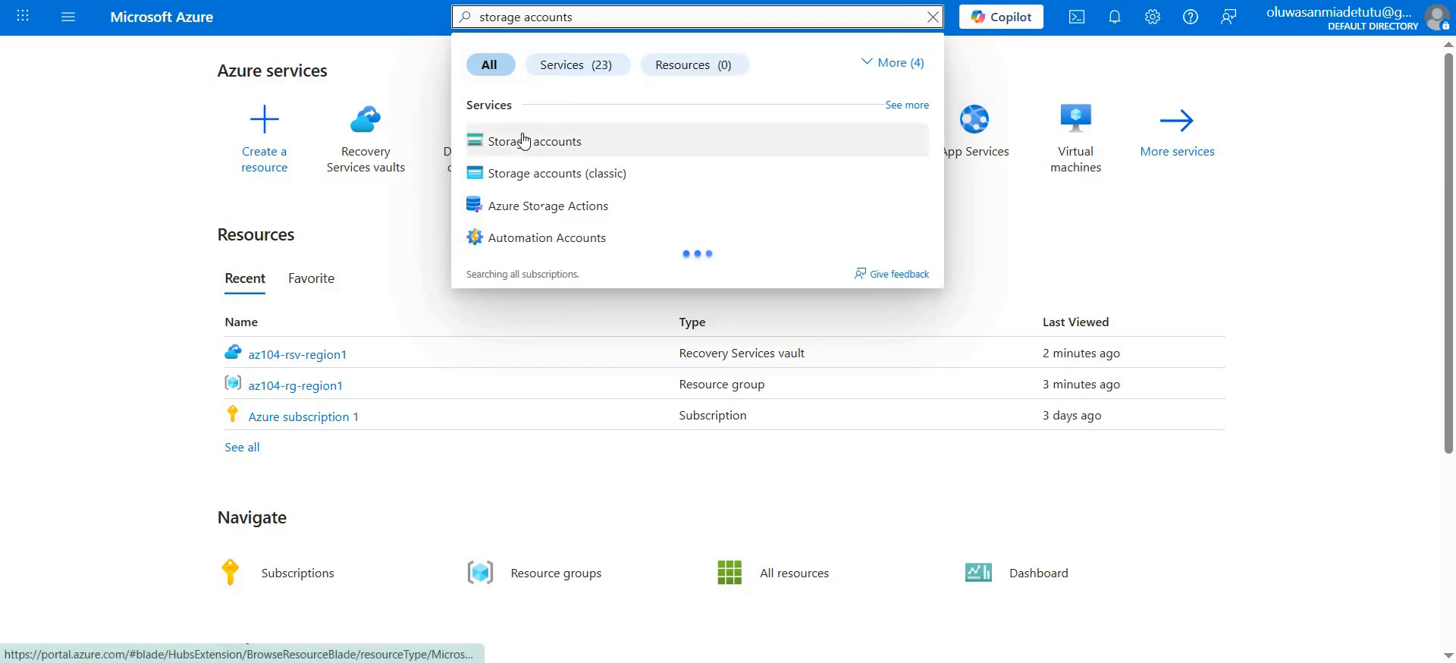
click(524, 141)
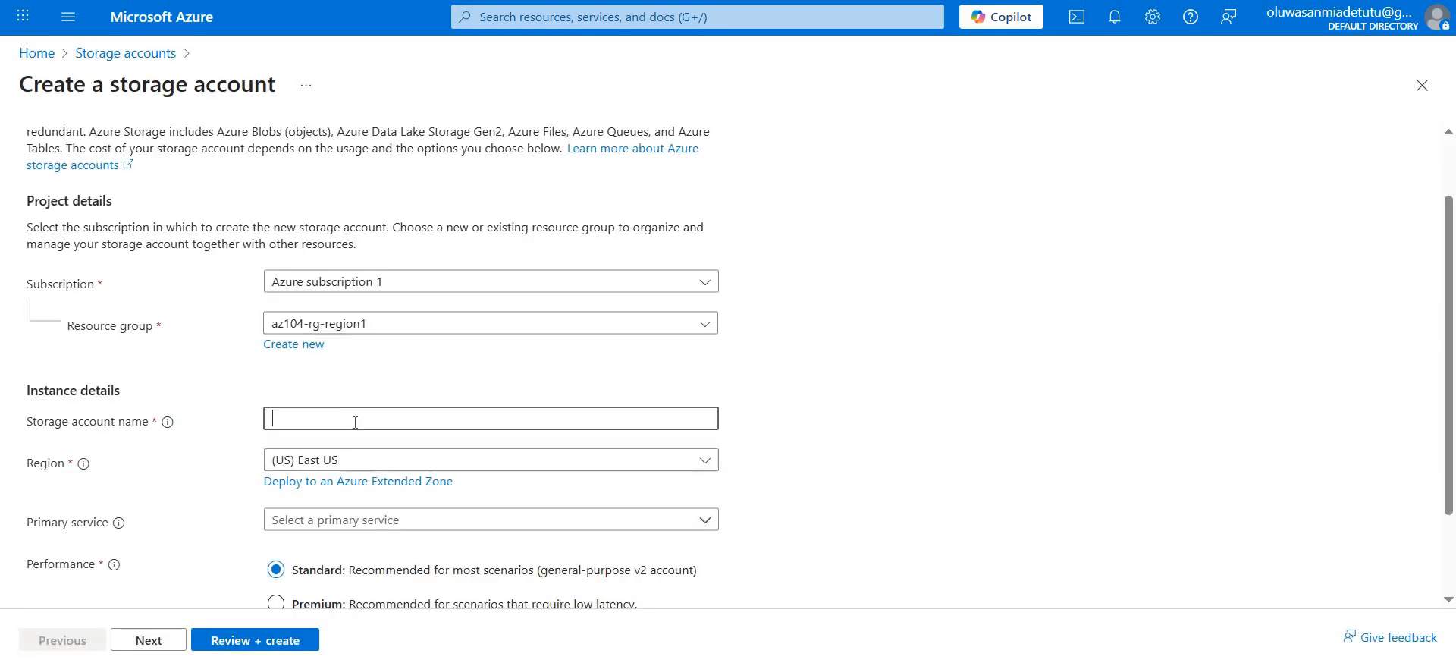
- Create a storage account named az104bklogstore in az104-rg-region1, East US, with Standard performance and geo-redundant storage, and go to the deployed resource
click(355, 423)
text(az104)
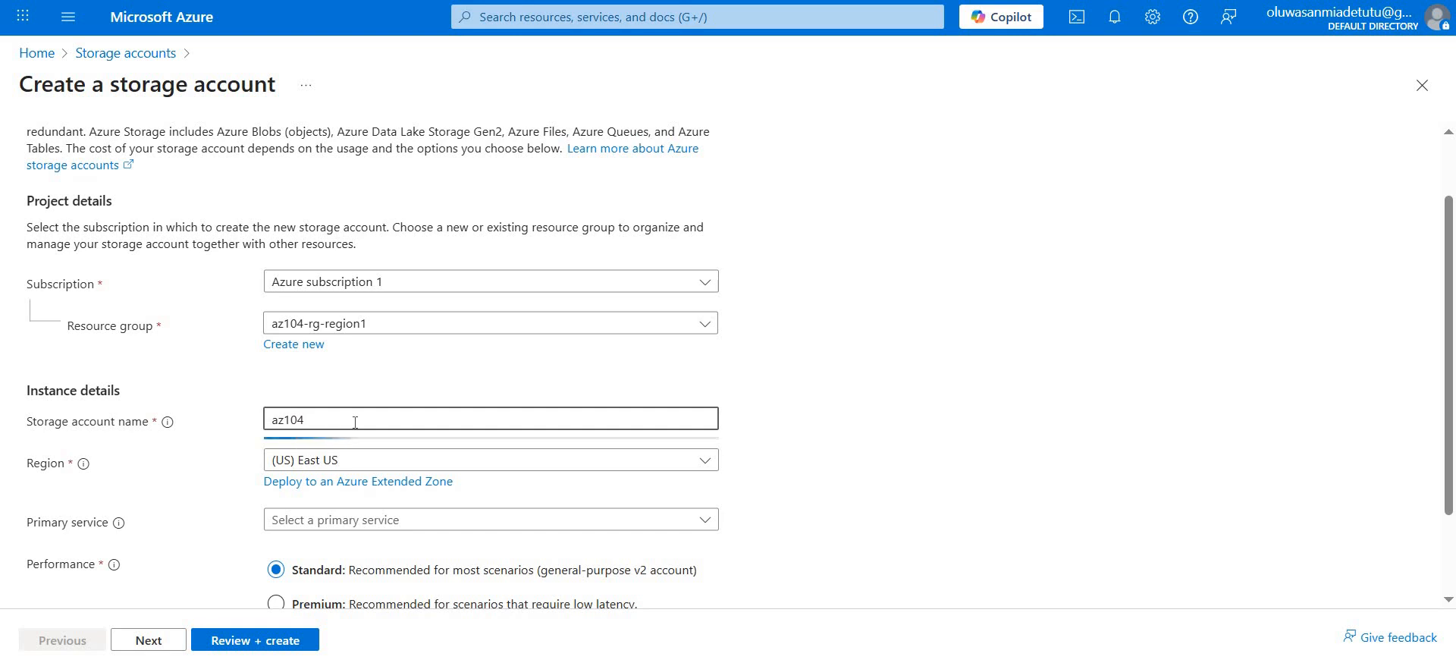
text(bklogstore)
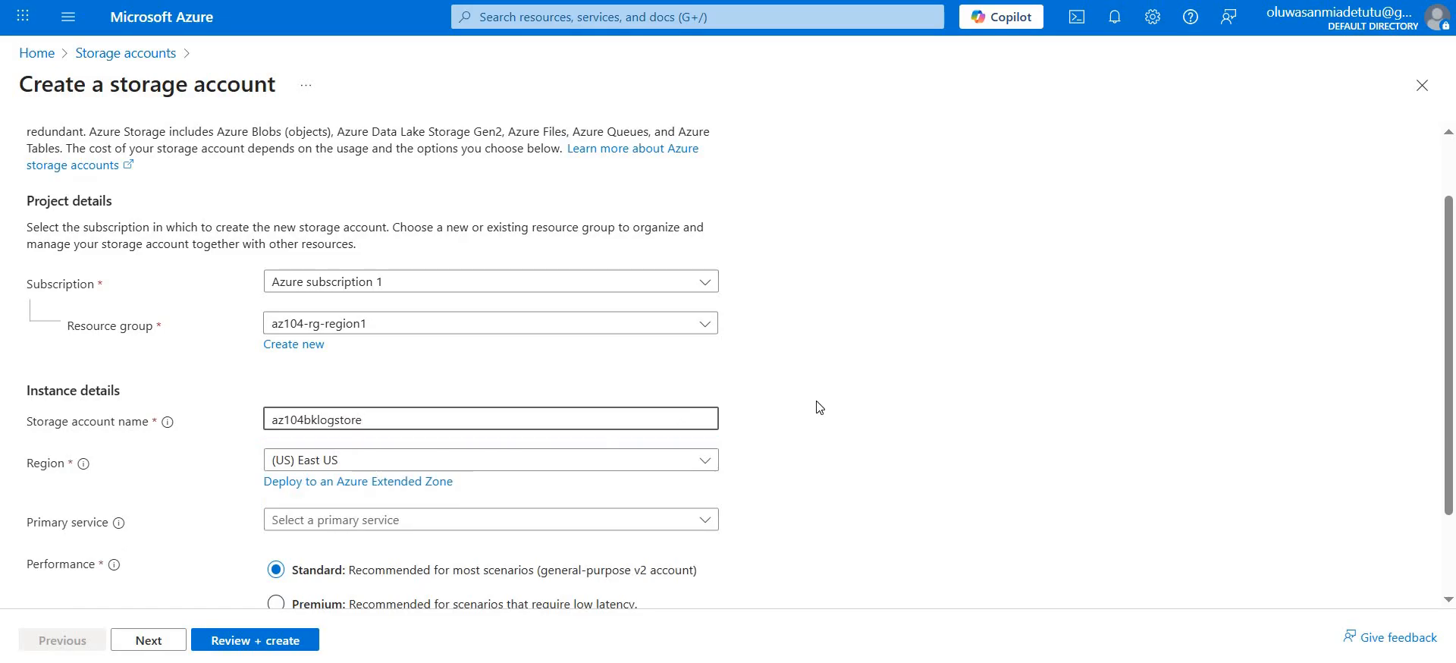
scroll(819, 407, down, 2)
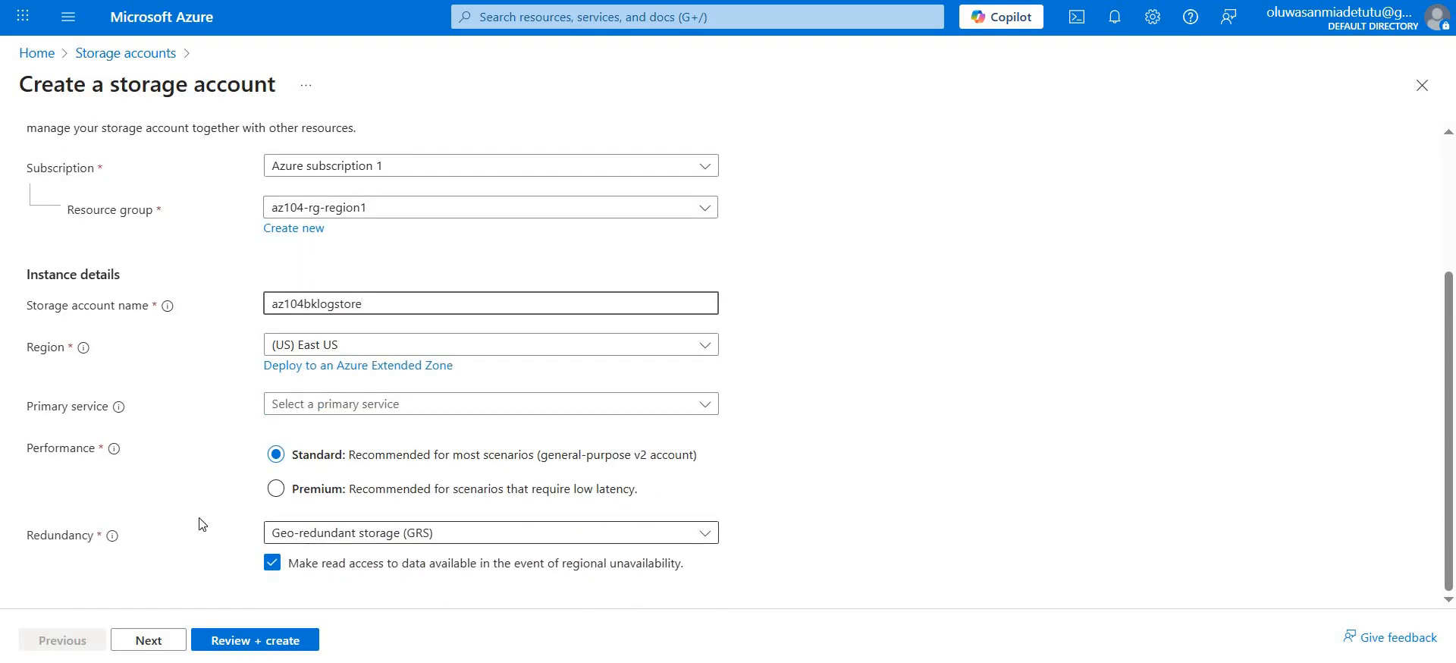
click(298, 644)
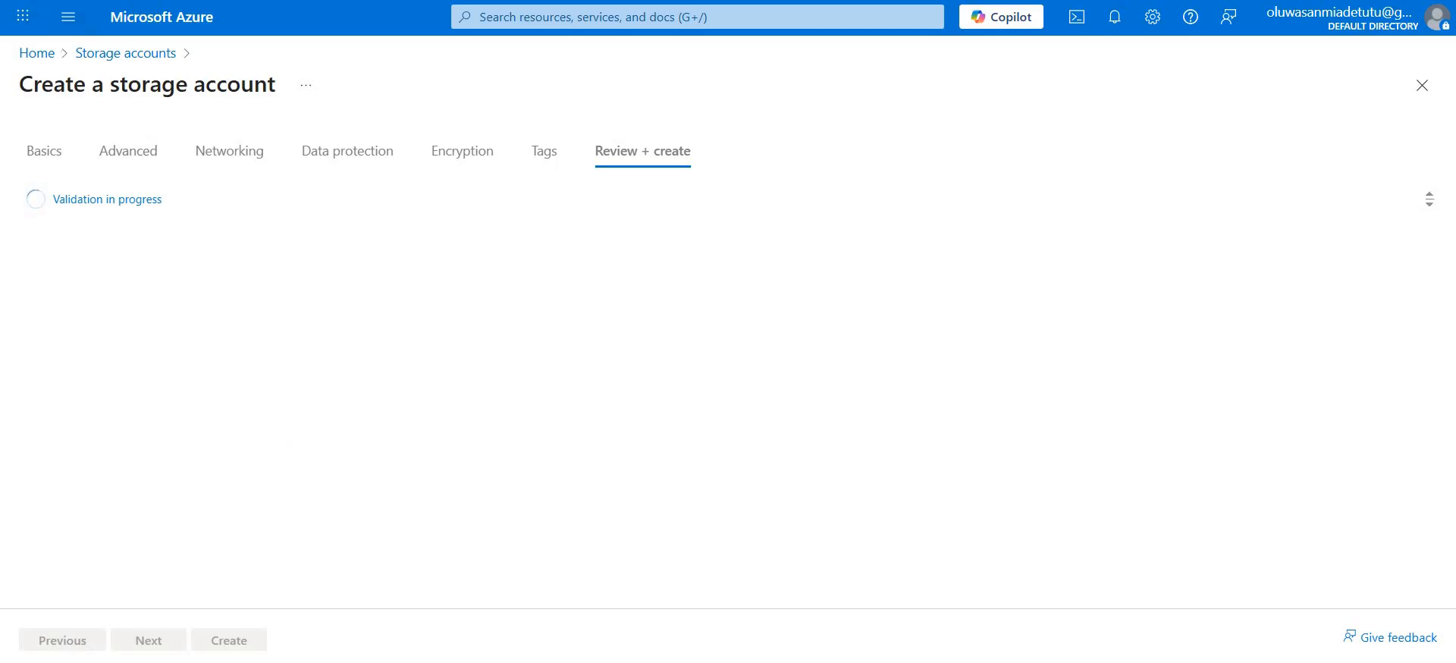
click(245, 640)
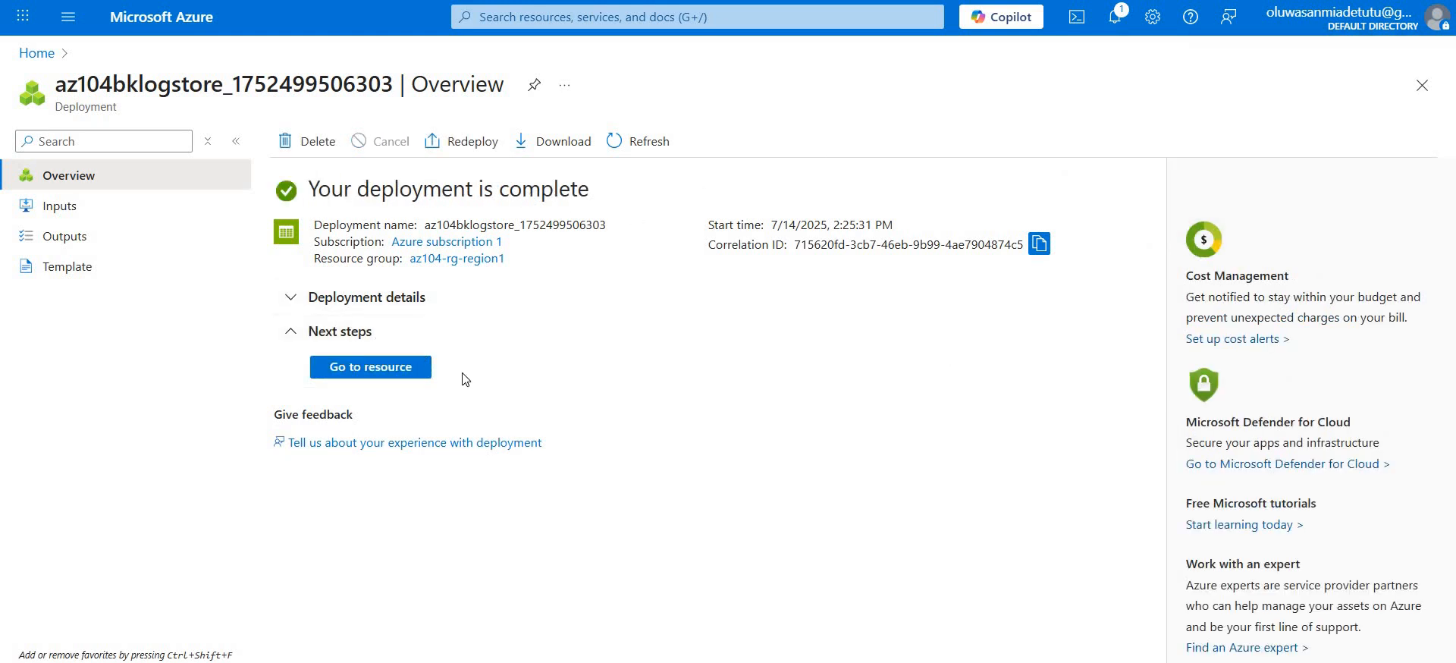
click(405, 375)
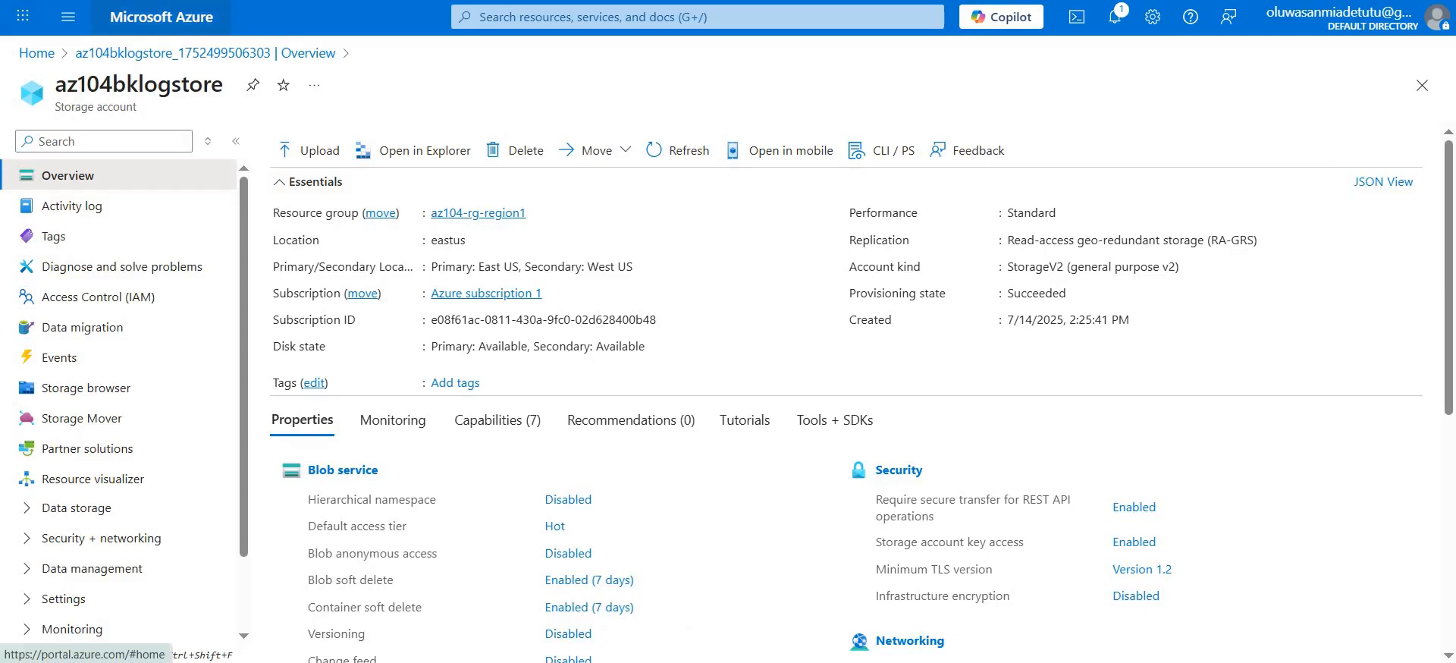
- Add a diagnostic setting named "Logs and Metrics to storage" to the az104-rsv-region1 Recovery Services vault
click(162, 18)
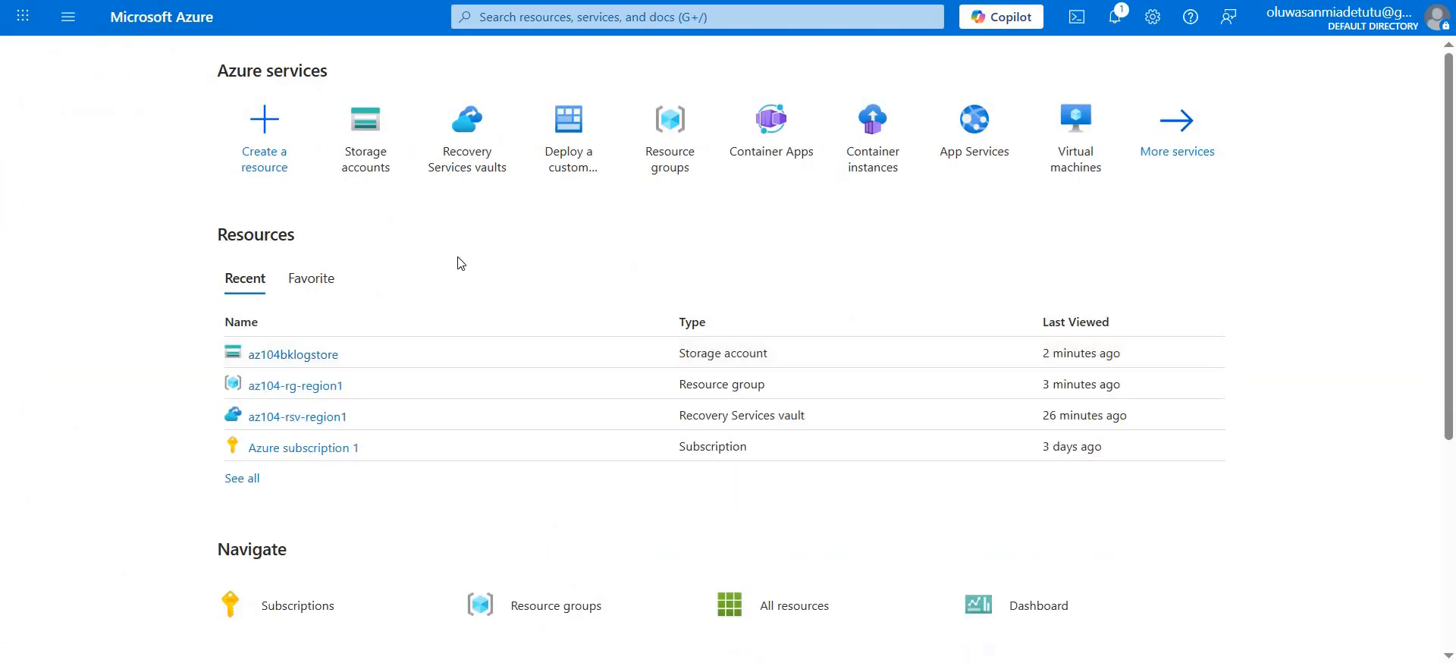
click(308, 427)
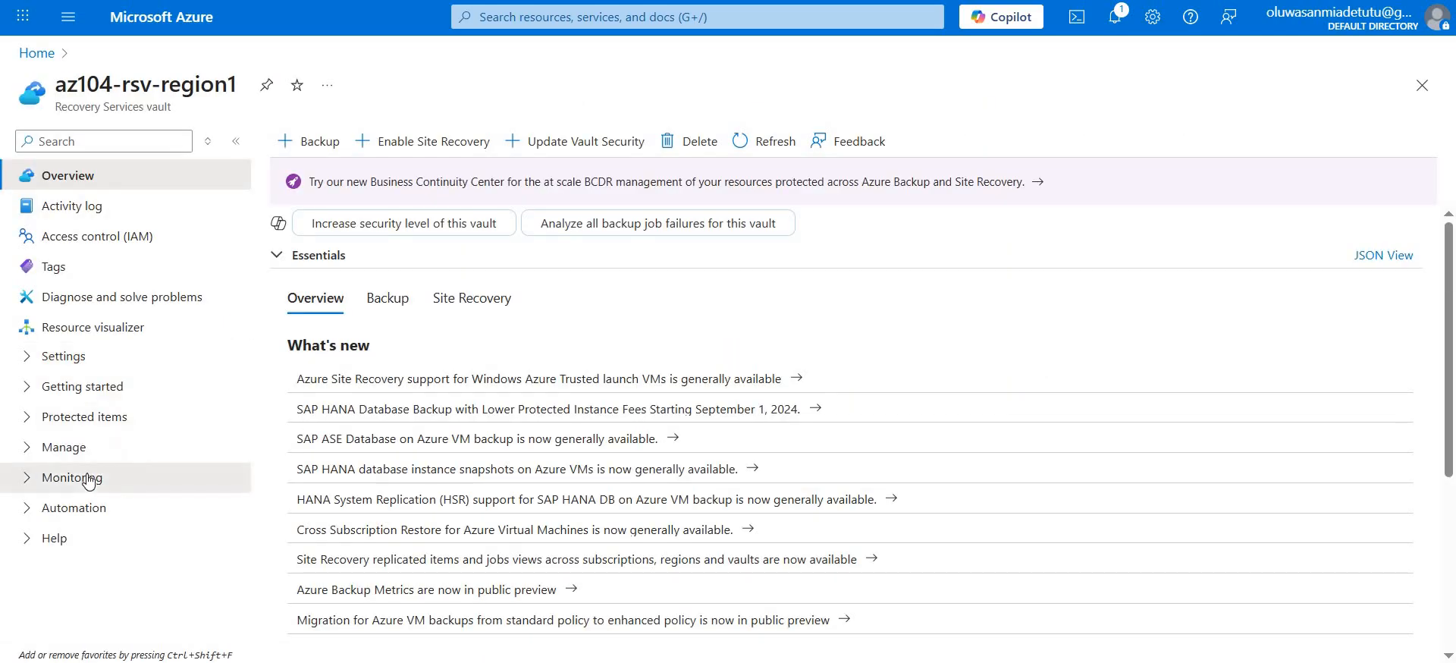
click(89, 479)
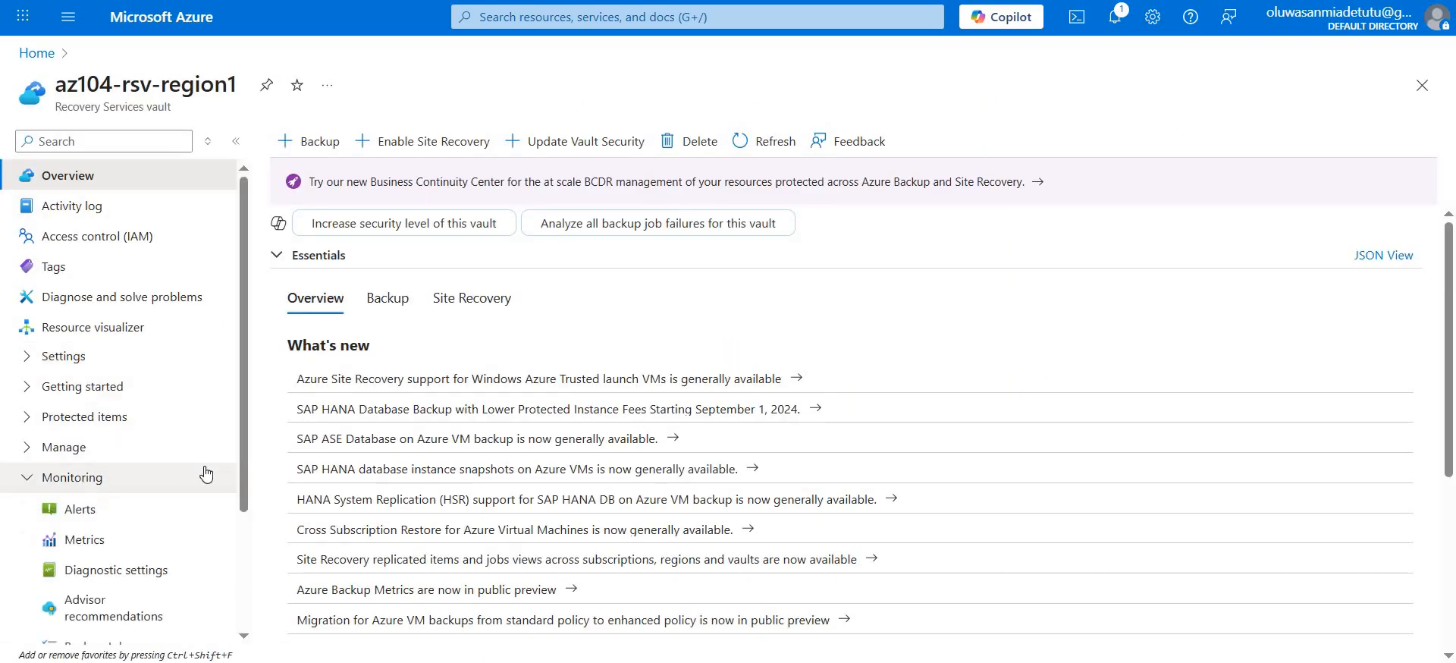
click(108, 571)
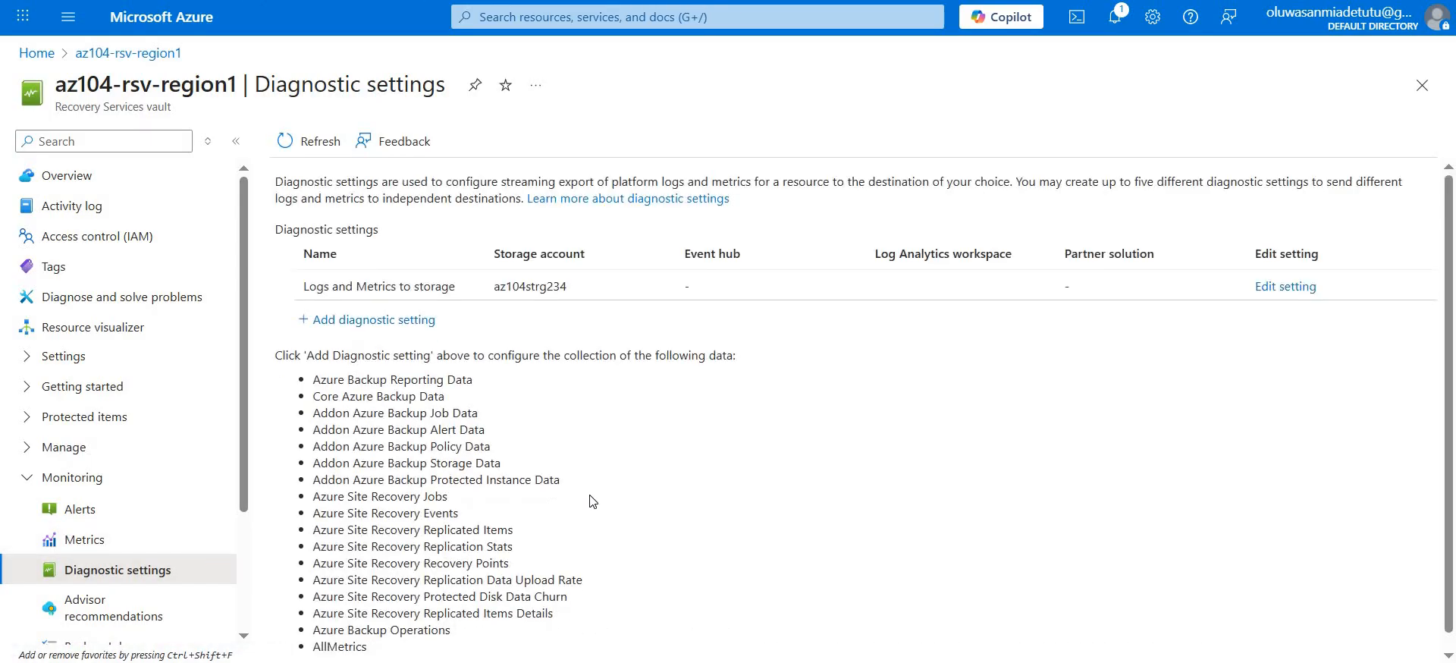
click(369, 321)
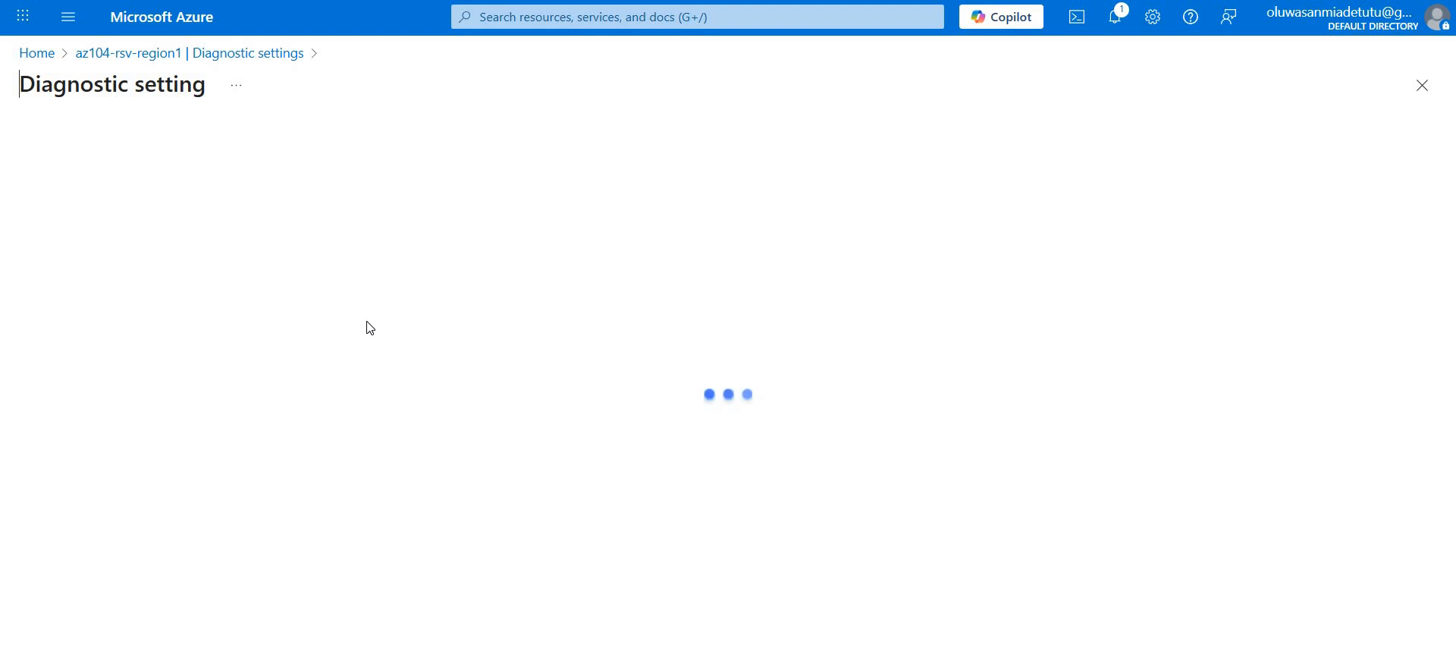
click(410, 237)
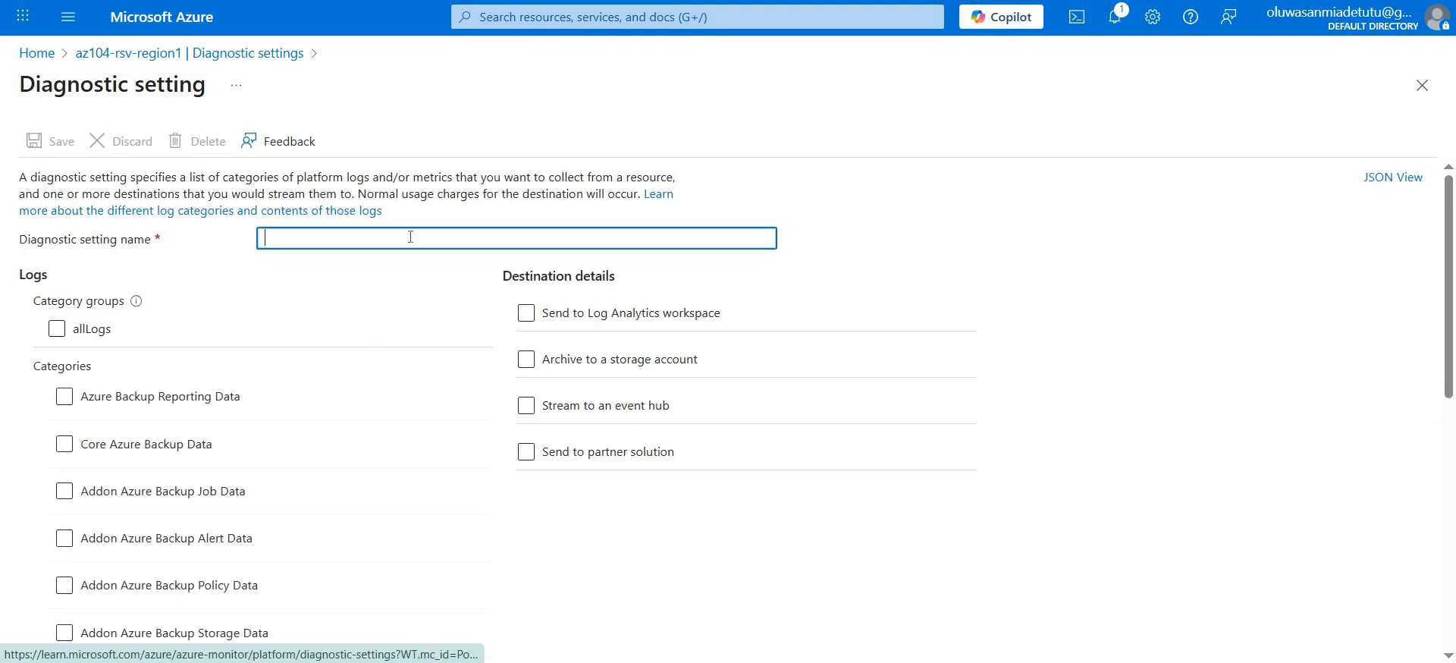
text(Logs and Metrics to)
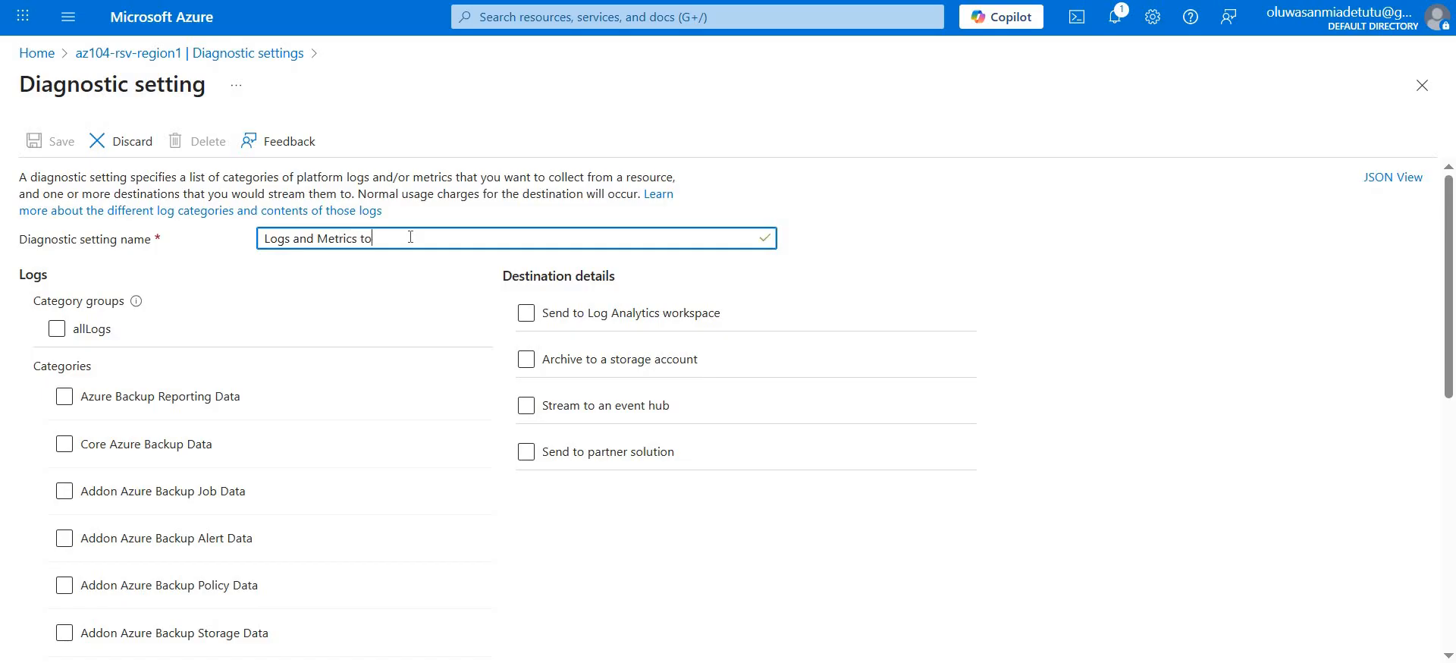
text( storage)
- Select the log categories Azure Backup Reporting Data, Addon Azure Backup Job Data, Addon Azure Backup Alert Data, Azure Site Recovery Jobs and Azure Site Recovery Events
scroll(442, 302, down, 2)
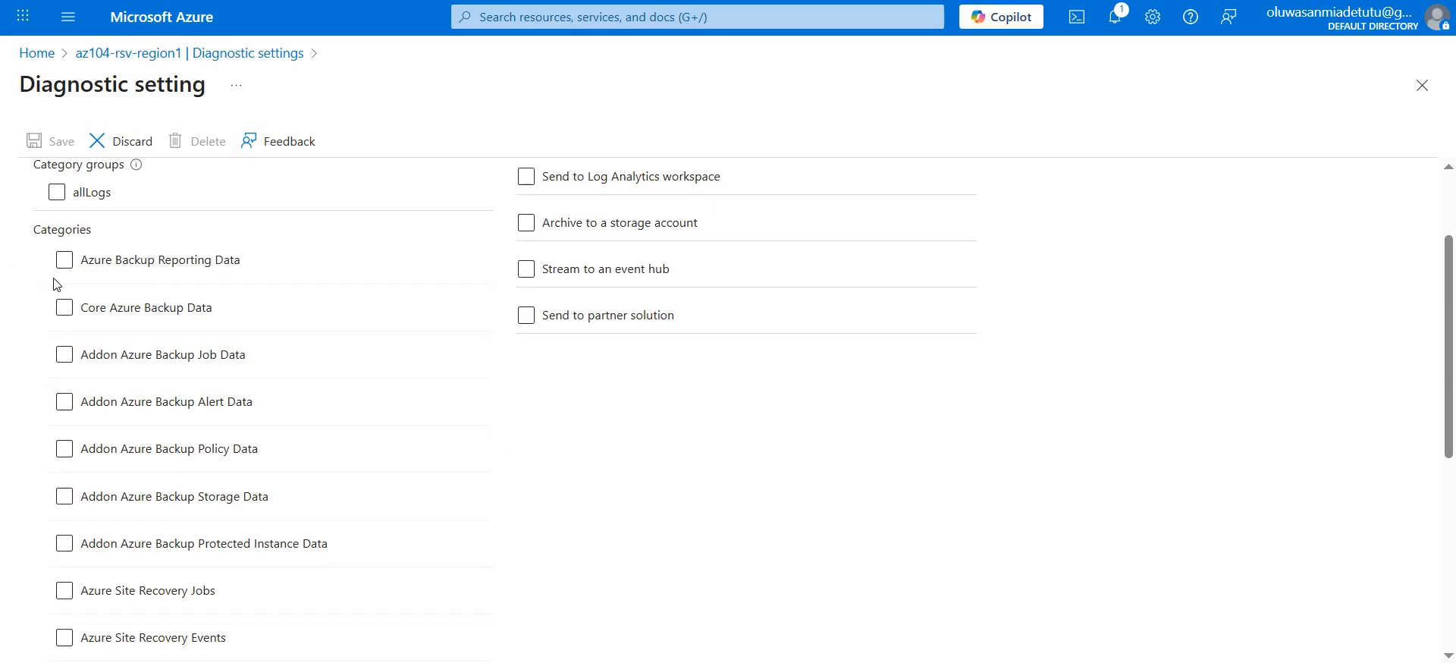
click(67, 263)
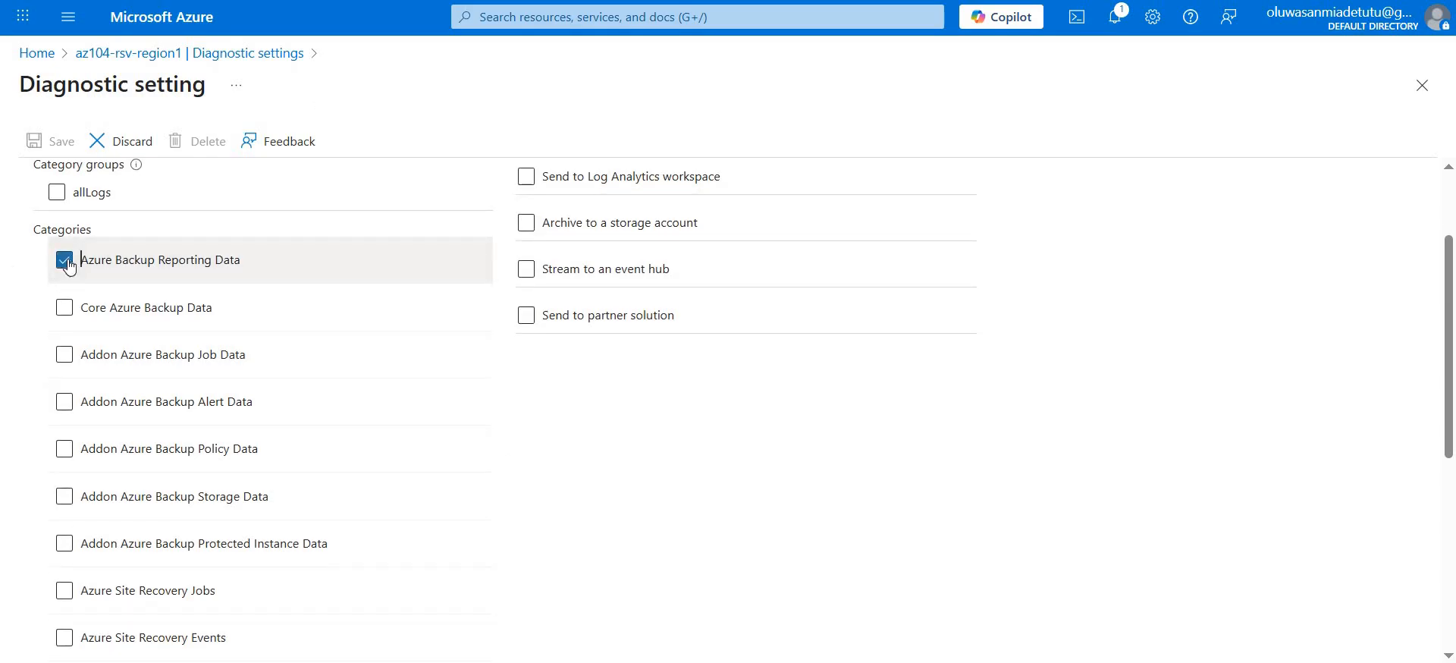
click(68, 355)
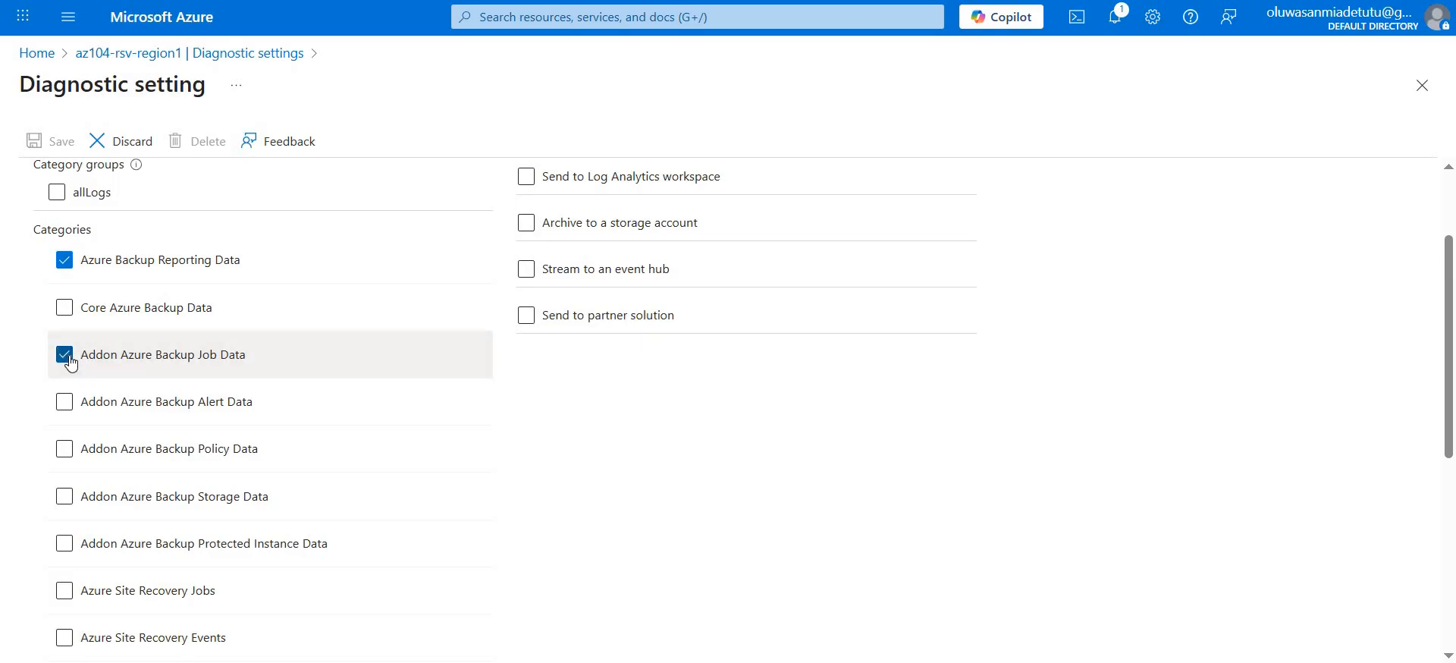
click(66, 403)
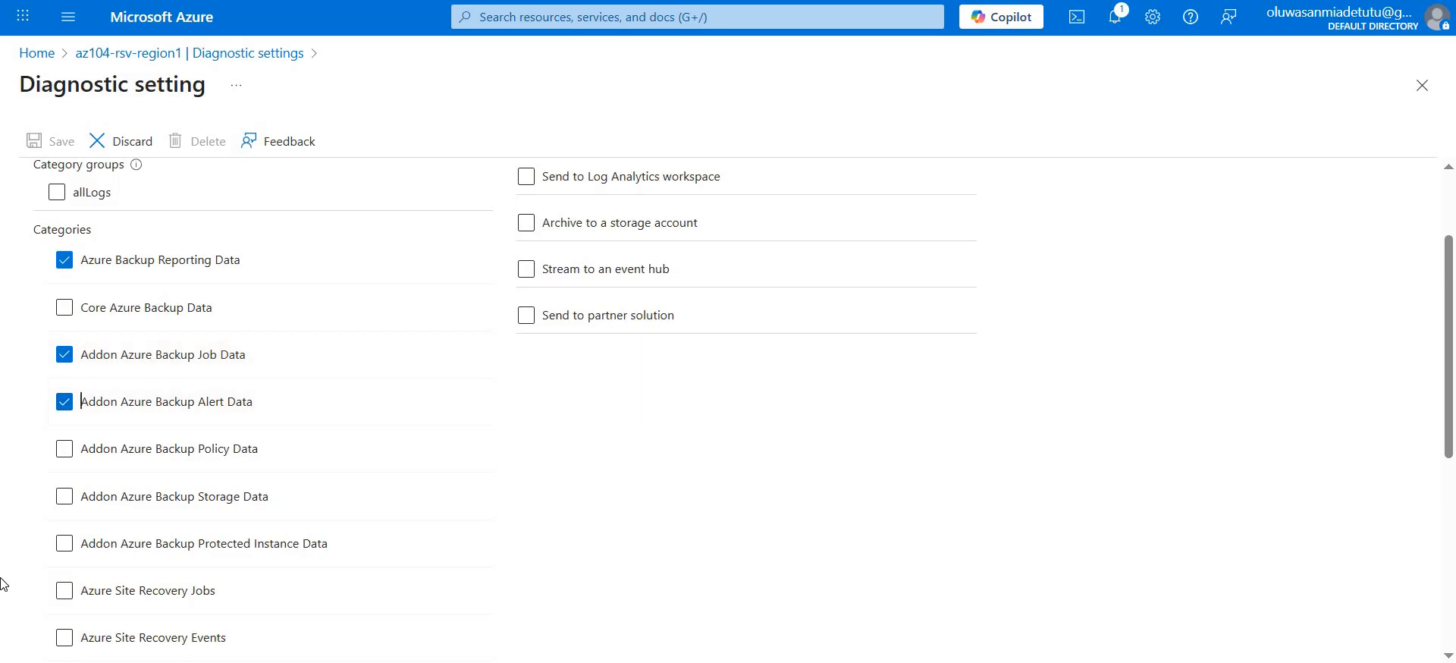
click(63, 599)
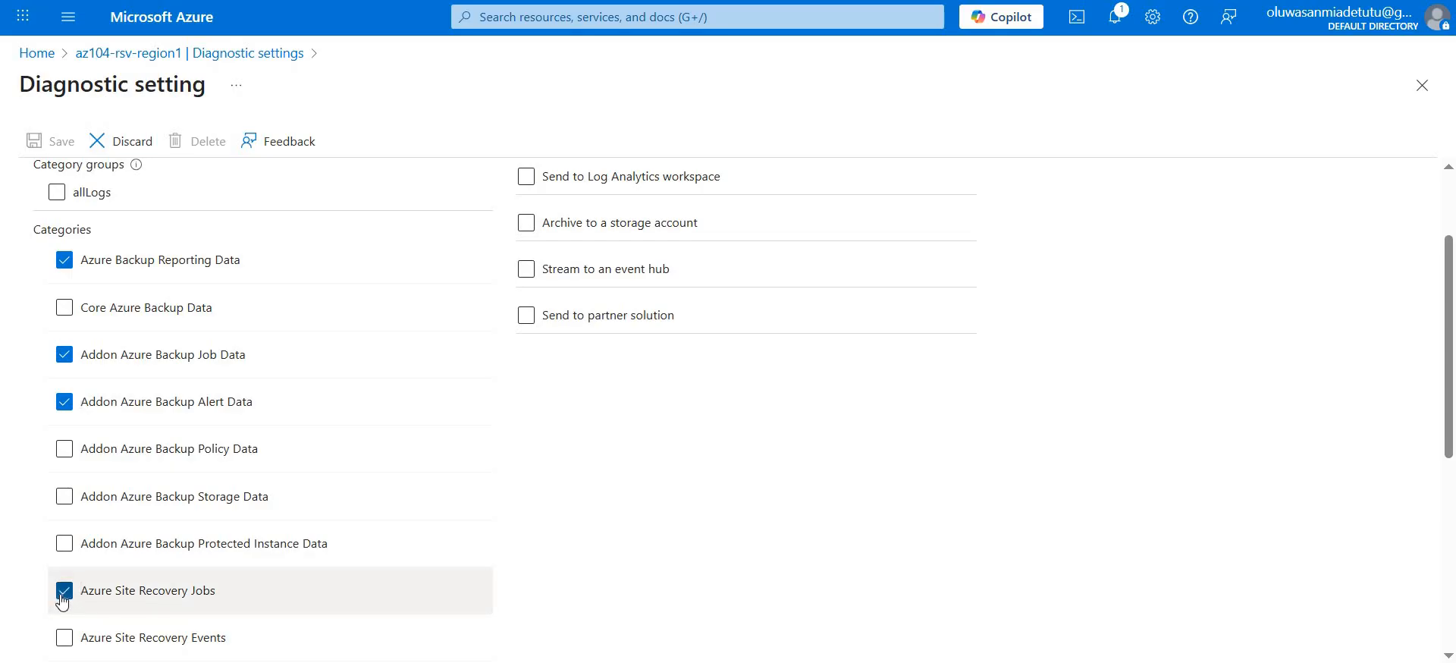
click(69, 645)
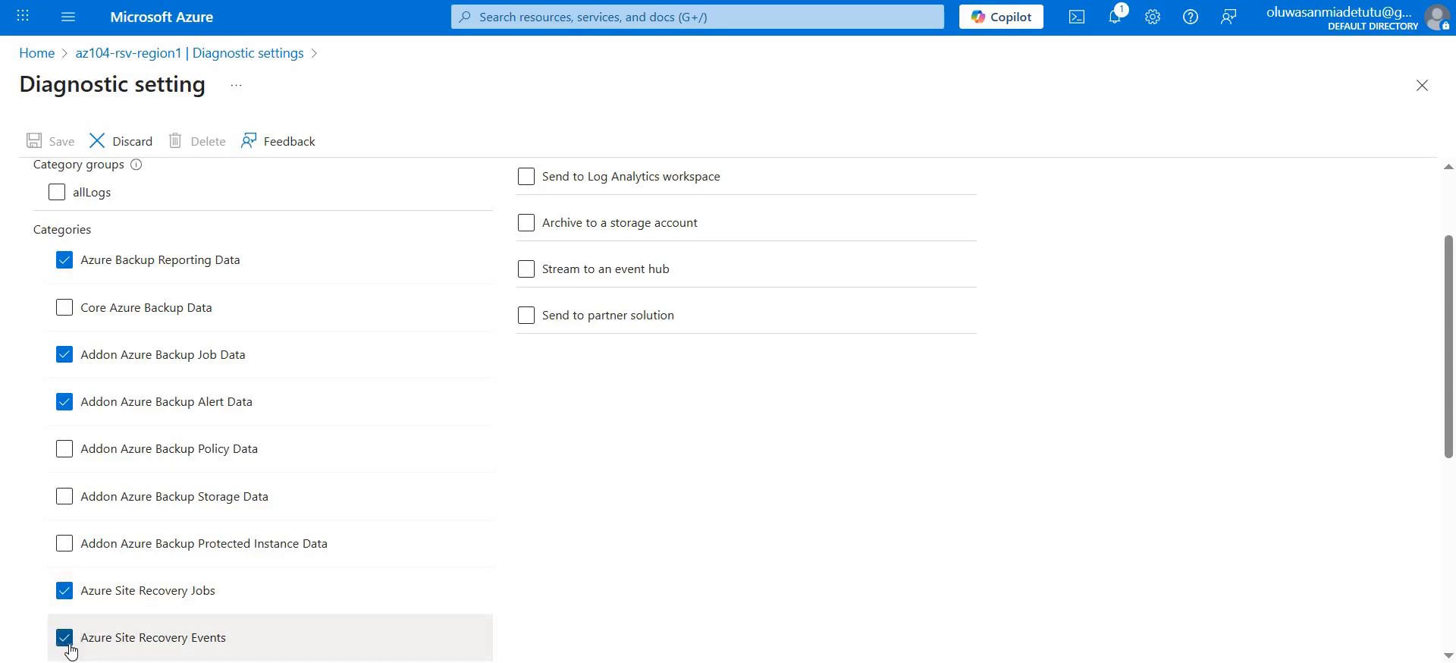
- Set the diagnostic setting to archive to the storage account az104bklogstore in Azure subscription 1 and save it
scroll(741, 524, up, 2)
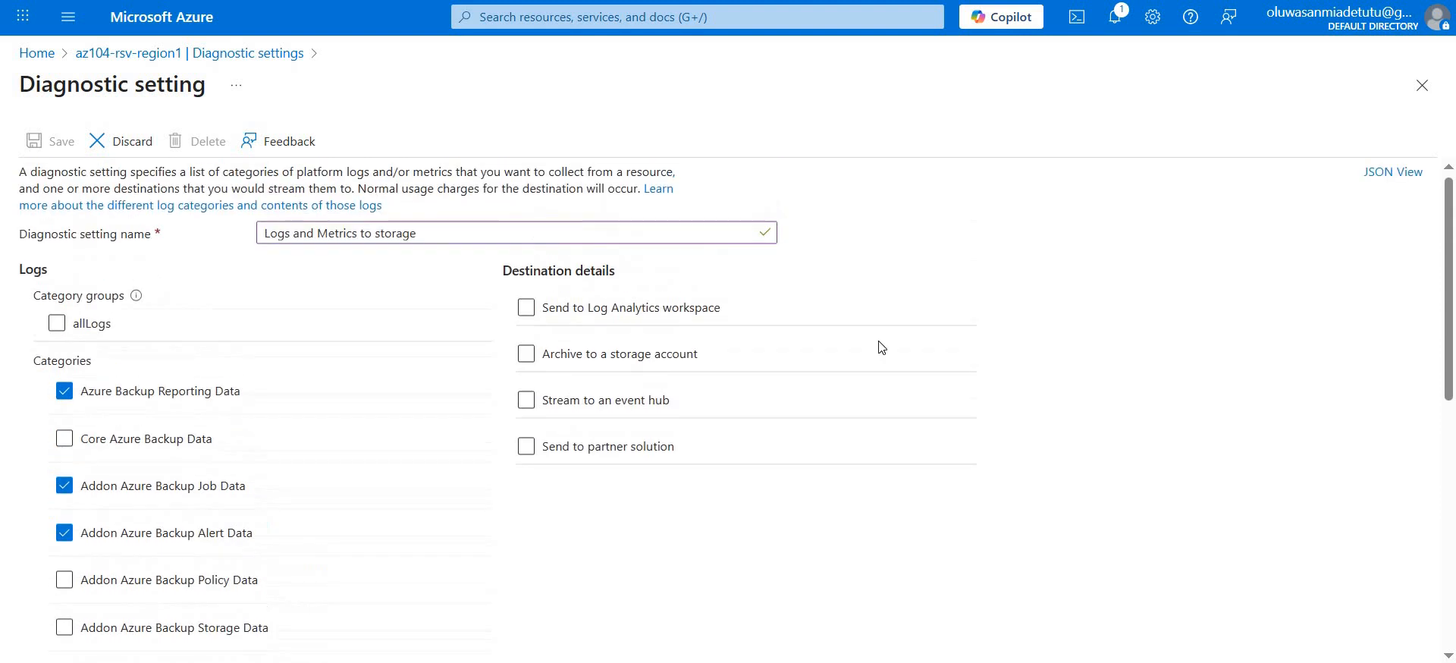
click(526, 355)
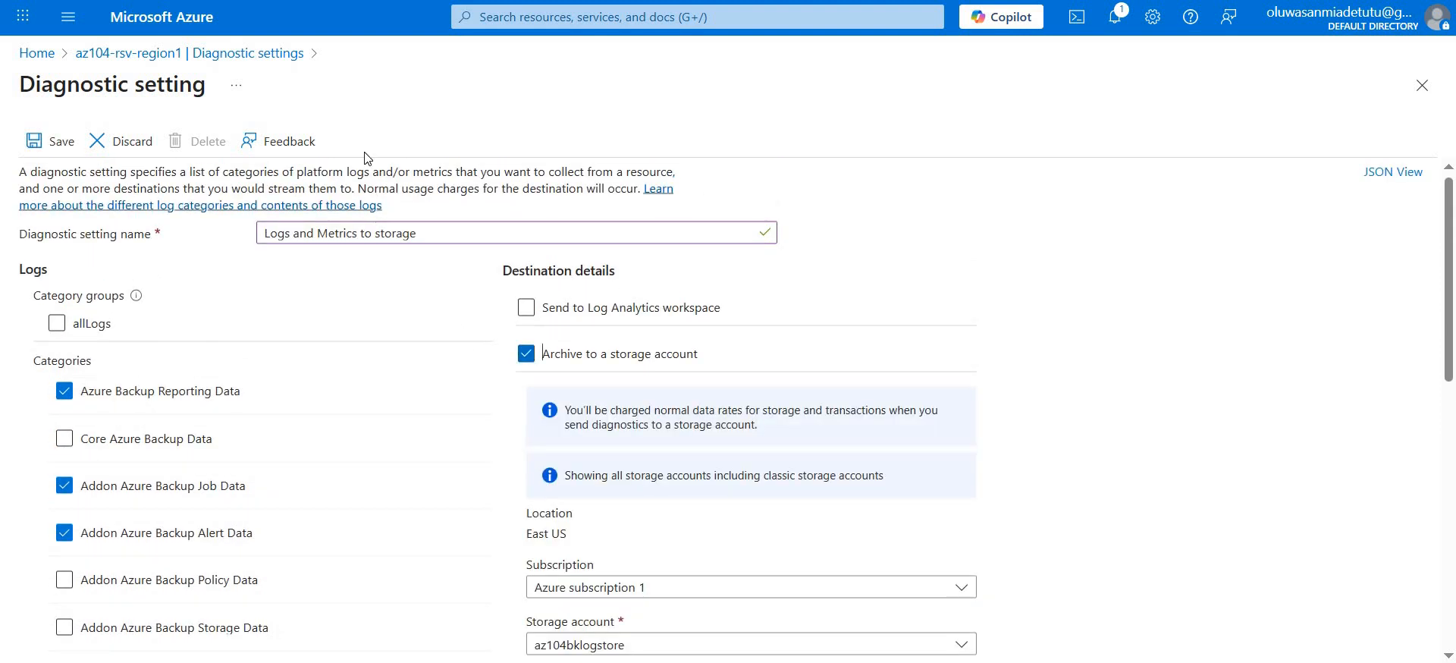
scroll(918, 304, down, 3)
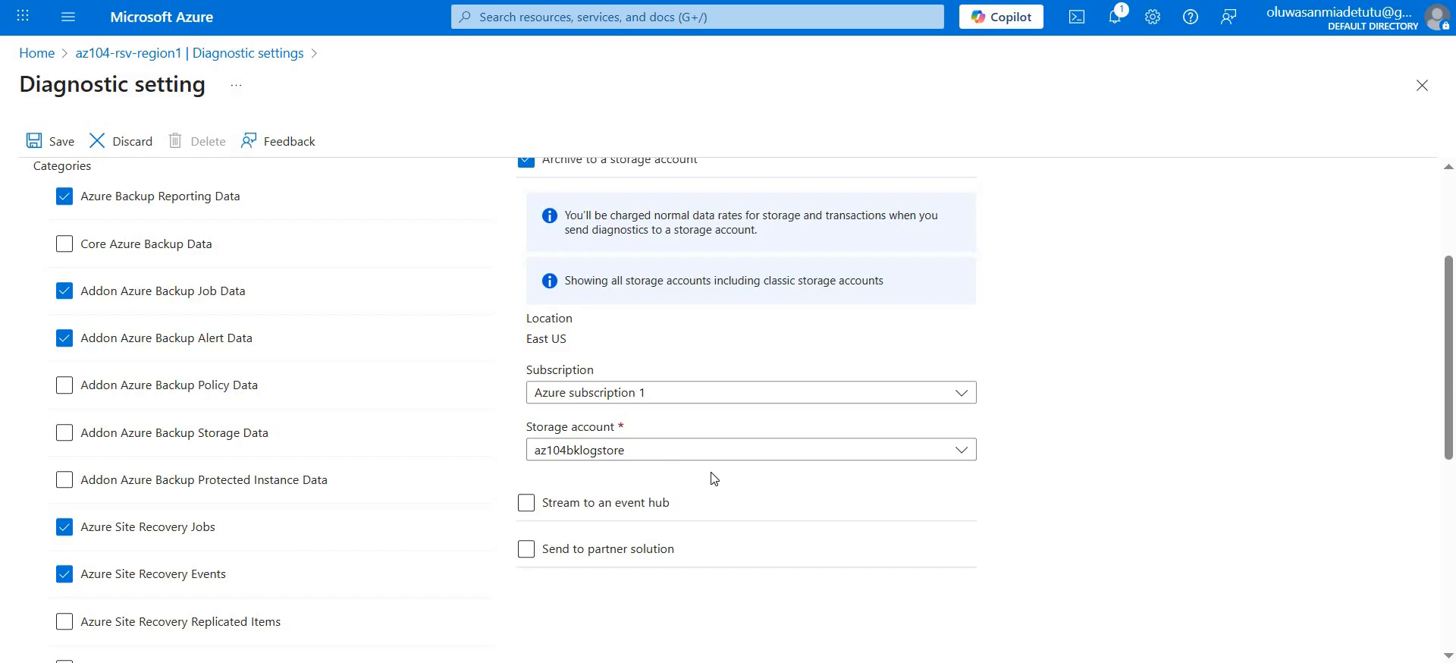
scroll(713, 478, up, 3)
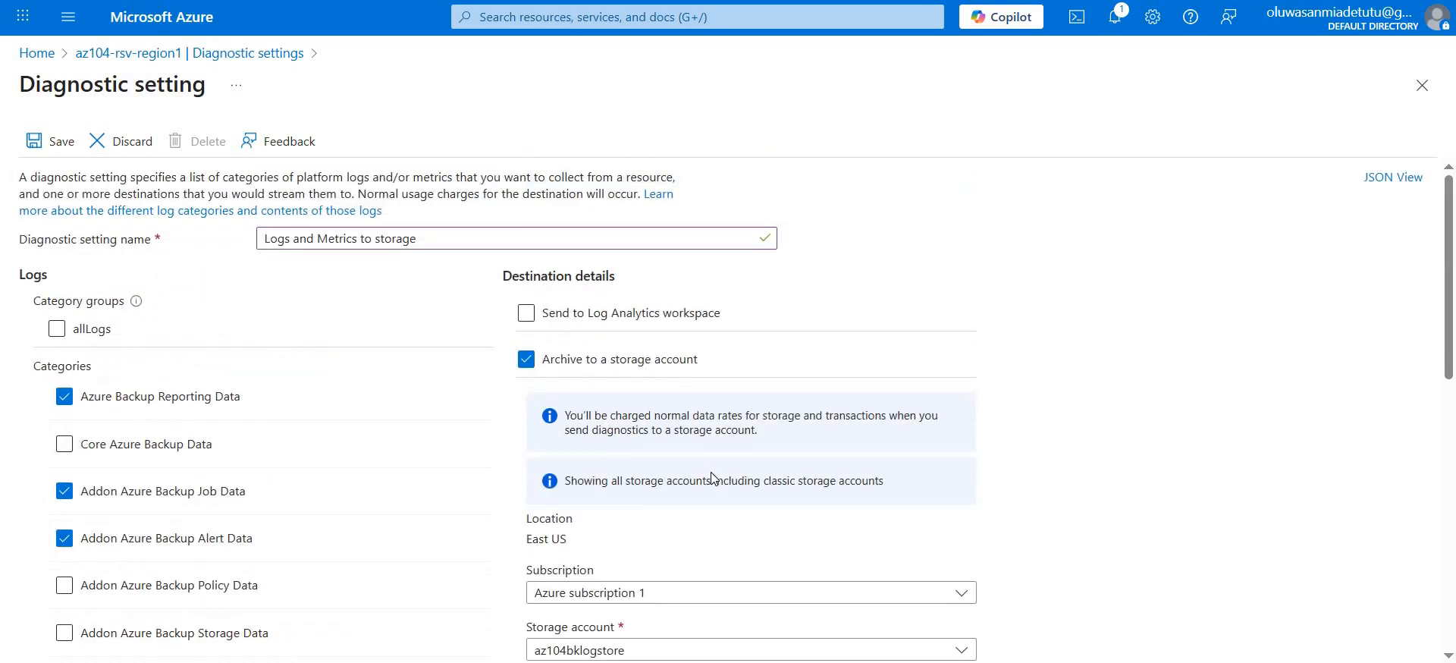
click(46, 144)
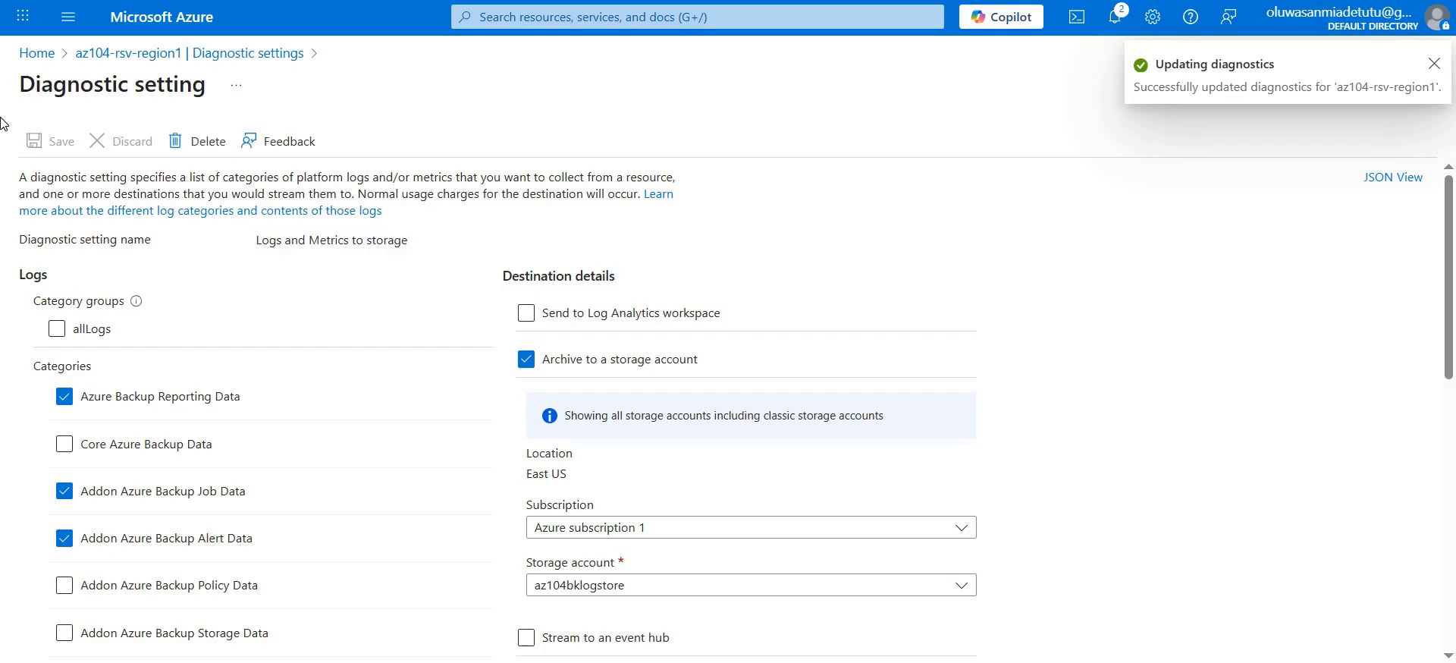
- Examine the backup jobs of the az104-rsv-region1 vault and the sub-task details of the az104-10-vm0 Backup job
click(43, 59)
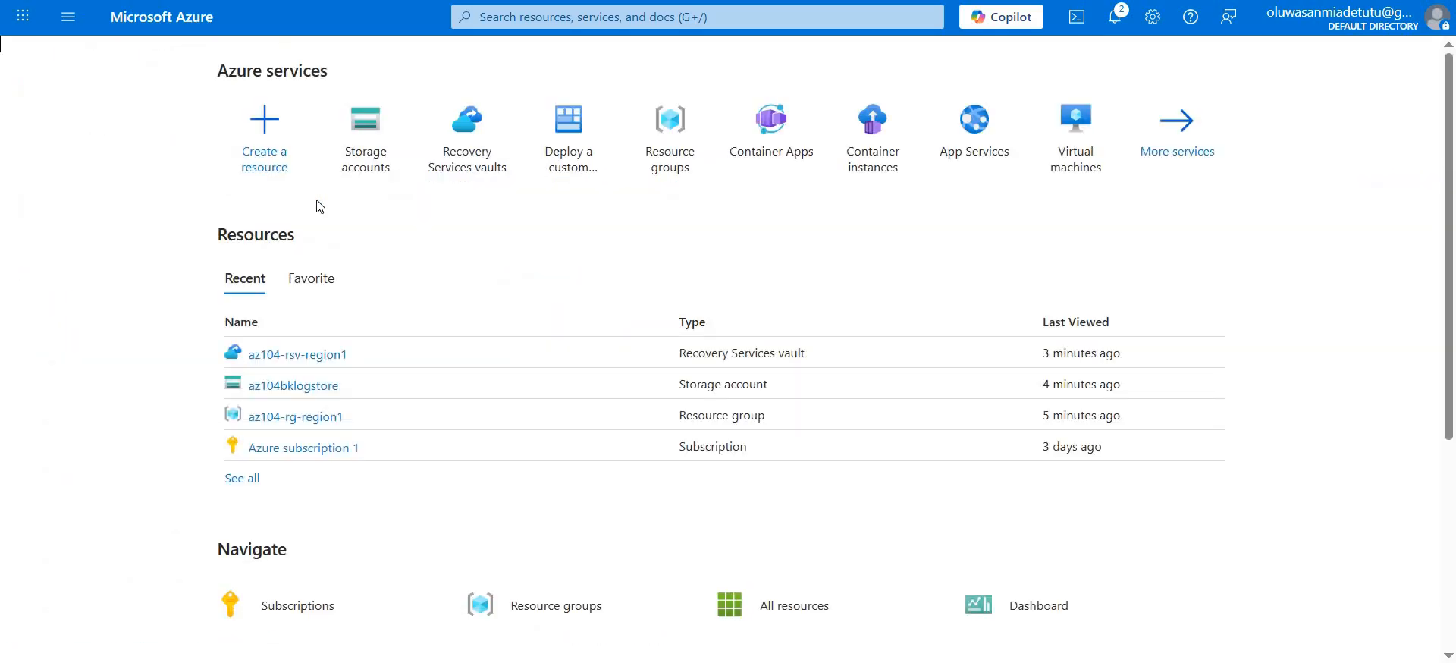
click(298, 355)
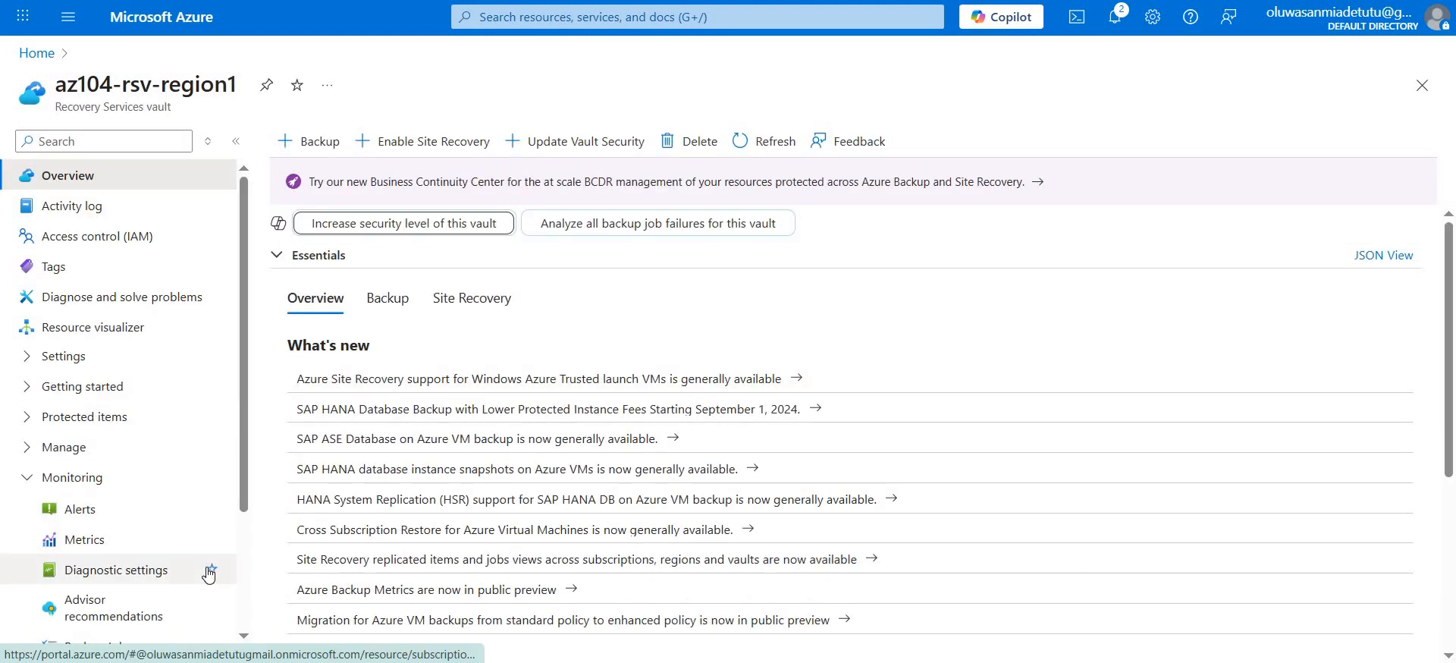
scroll(200, 569, down, 3)
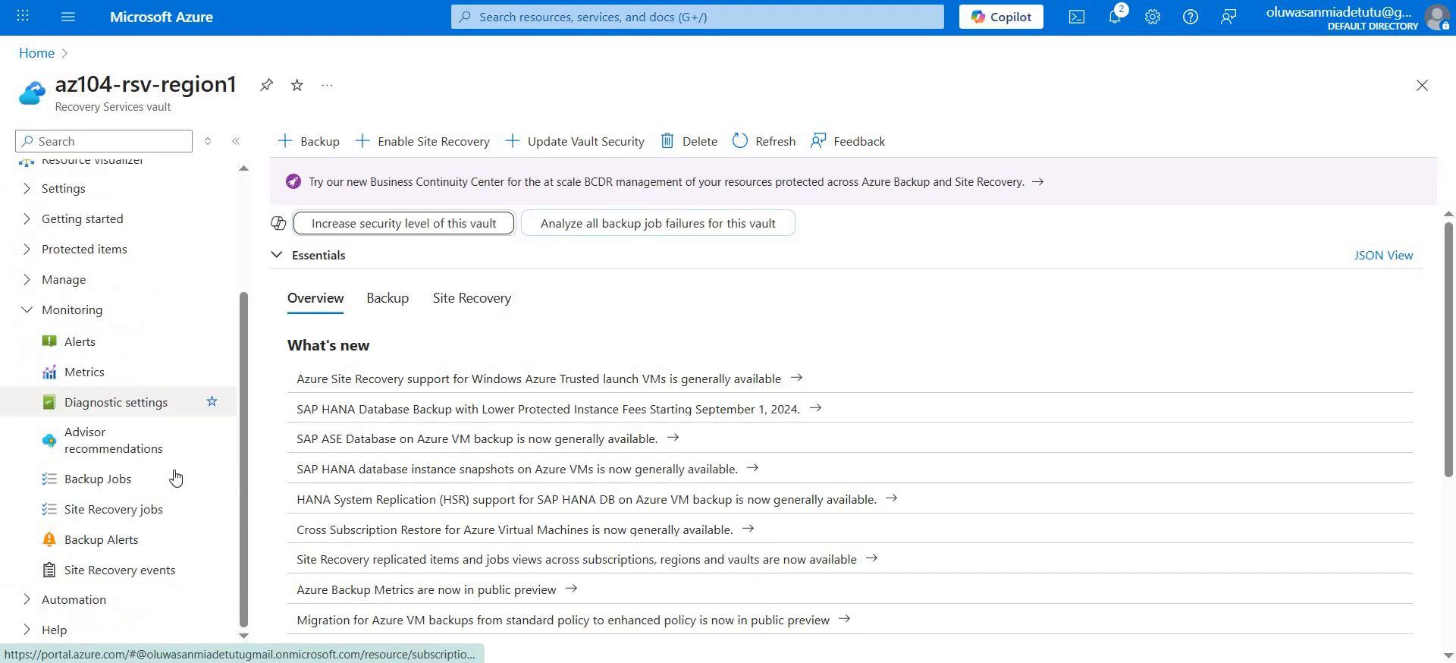
click(110, 482)
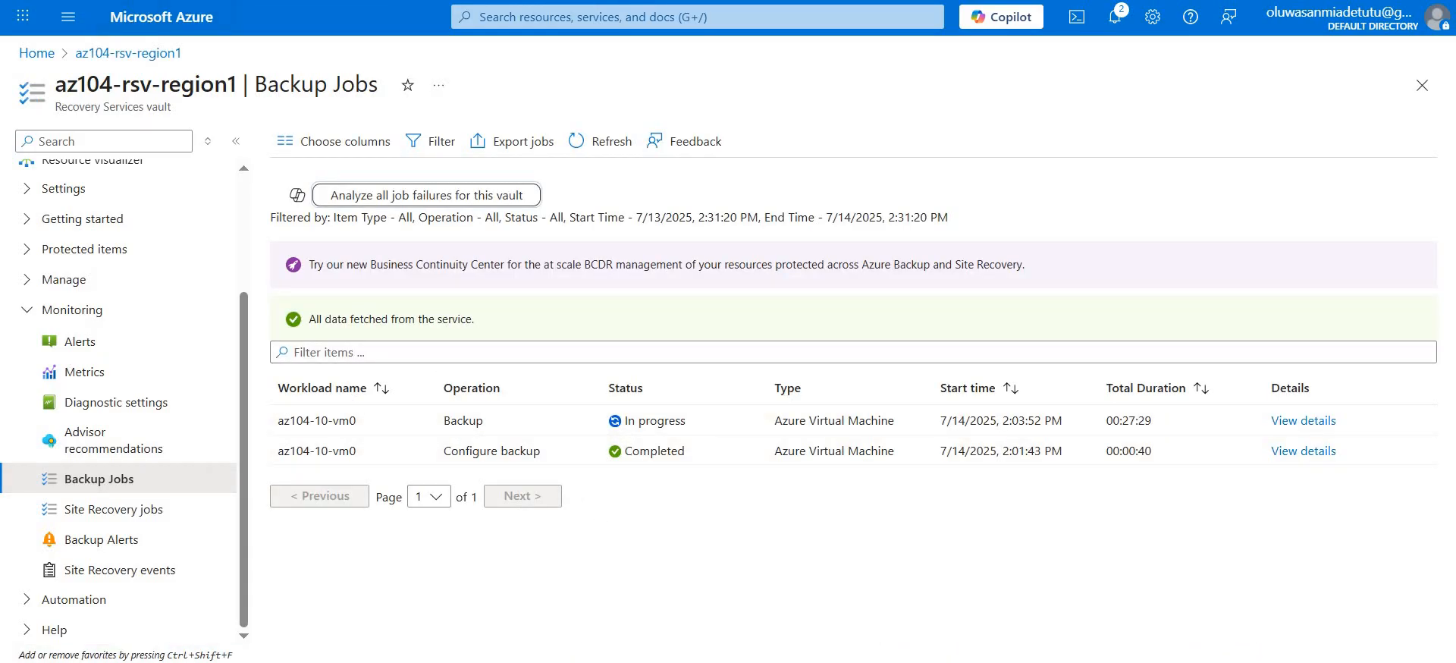
click(1313, 425)
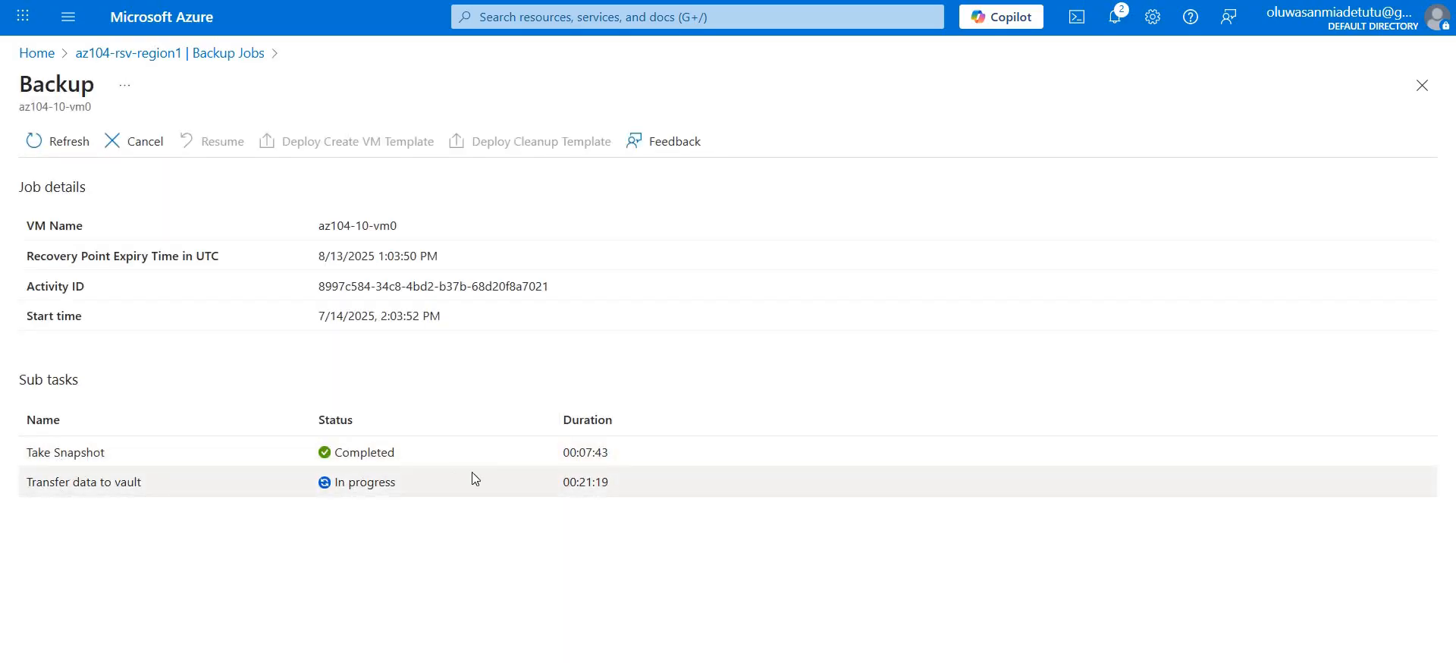
click(213, 55)
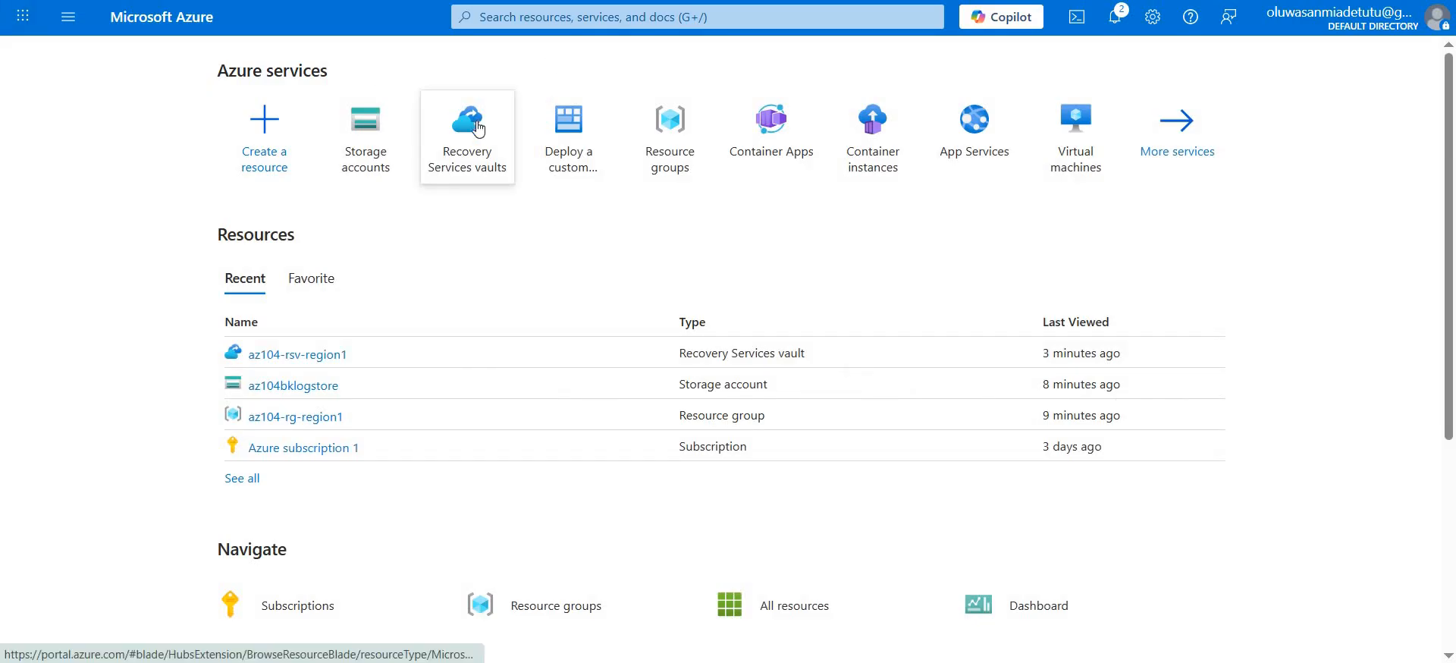
- Begin a new Recovery Services vault in Azure subscription 1 with a new resource group named az104-rg-region2
mouse_move(478, 127)
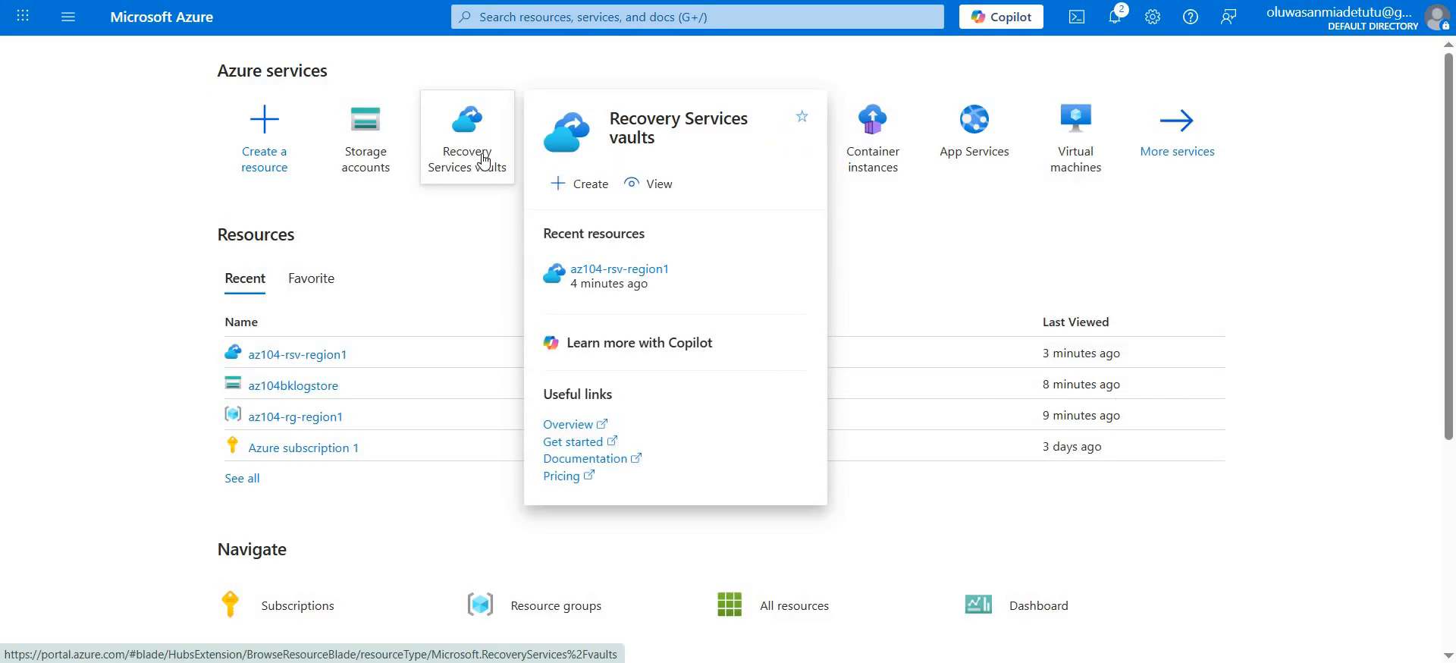
click(592, 185)
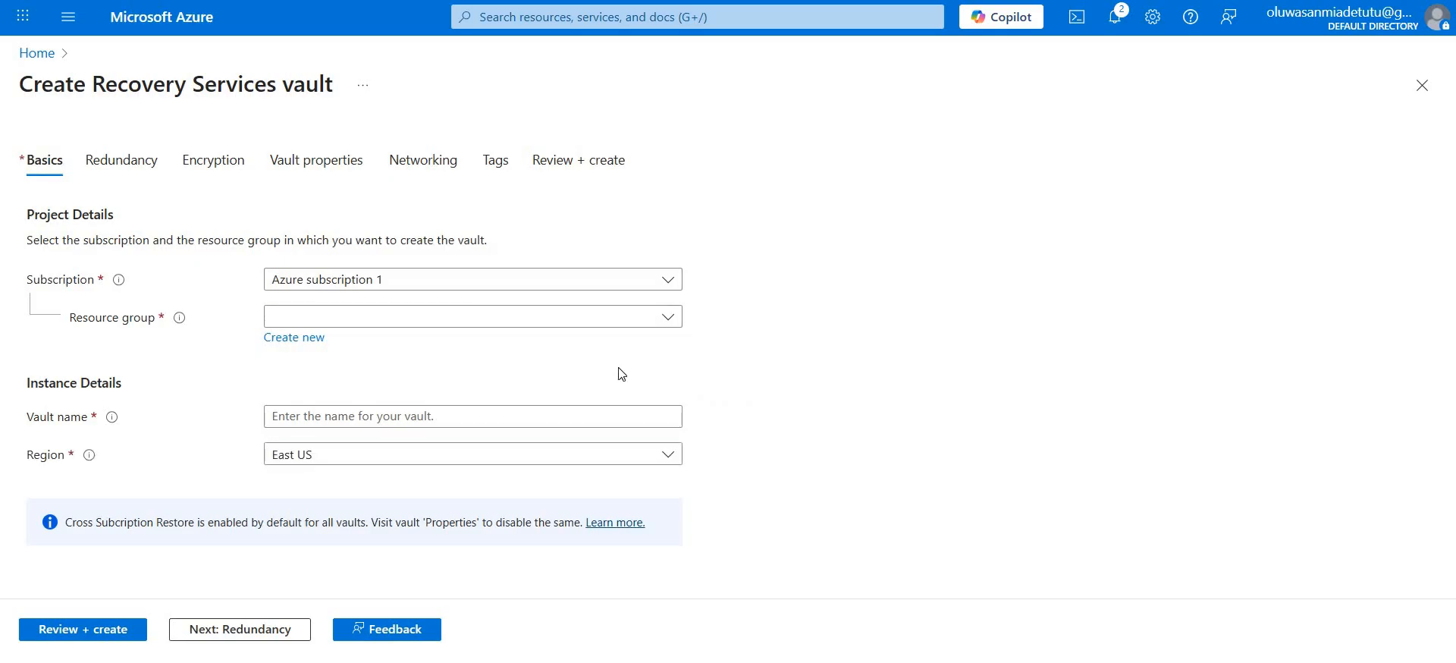
click(314, 338)
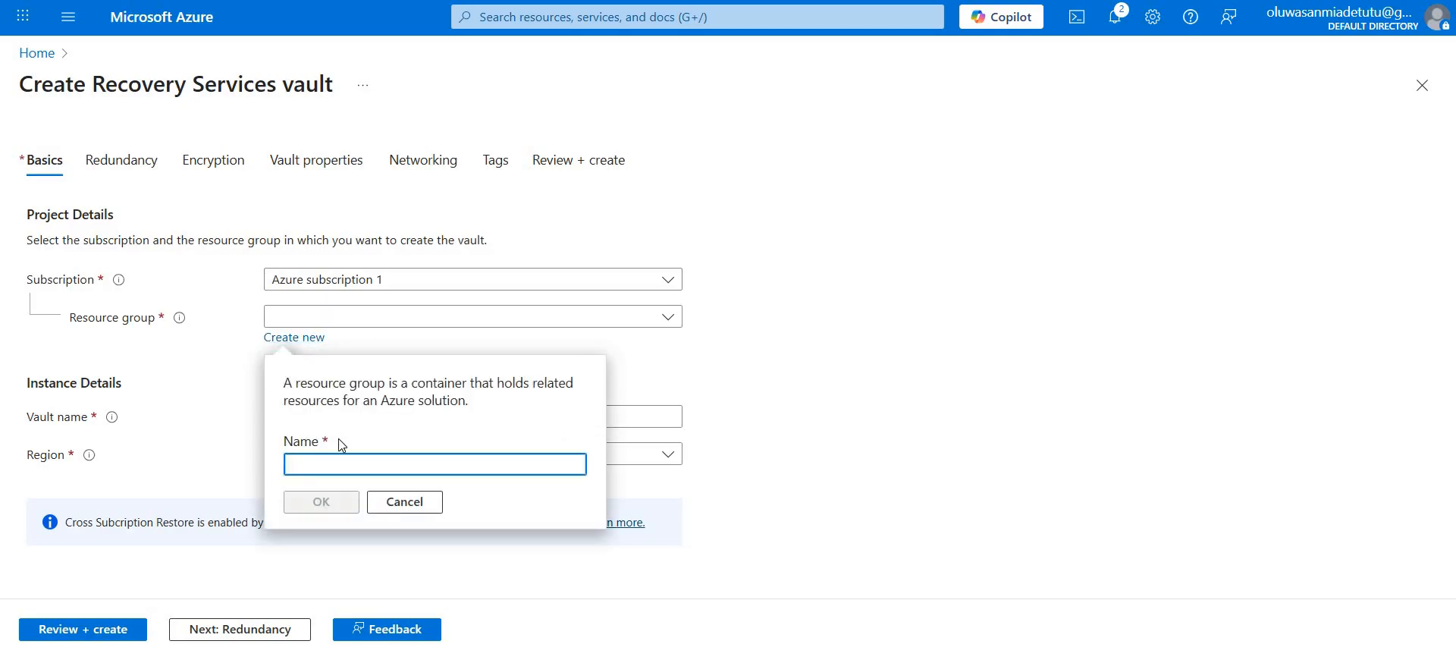
text(az)
text(104-rg-regio)
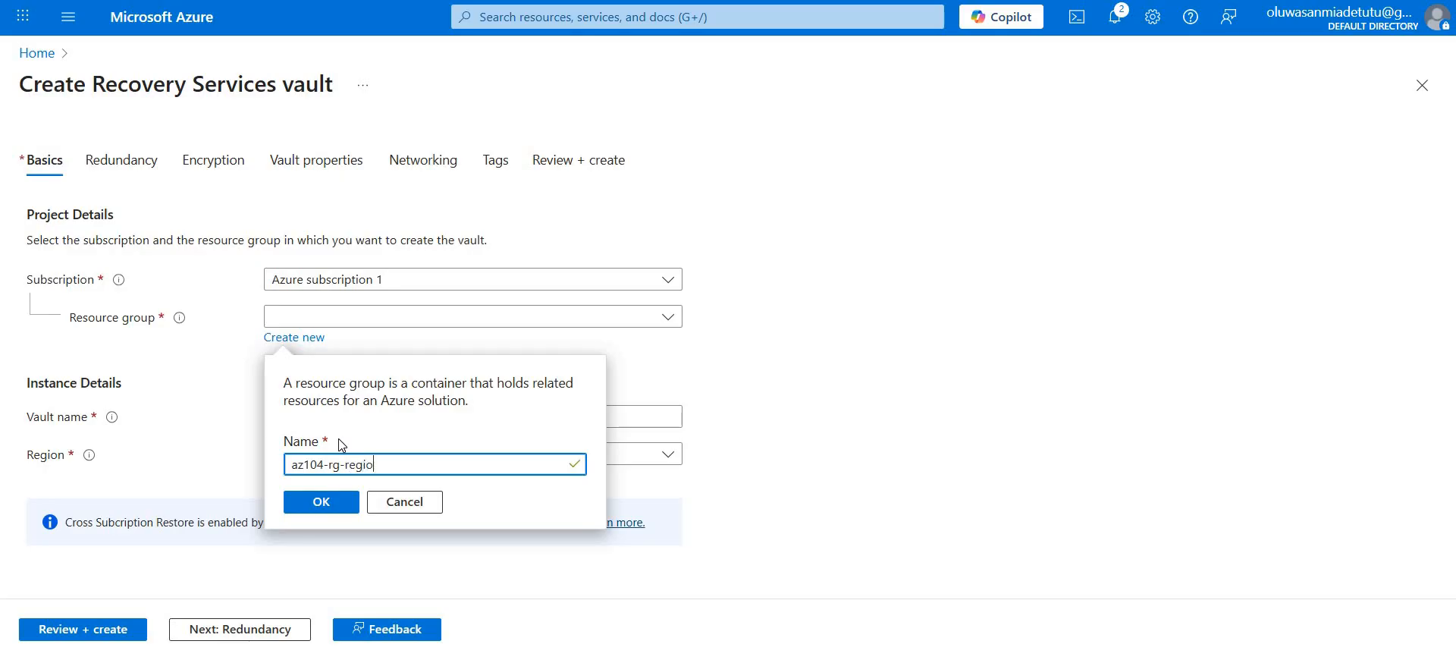
text(n2)
click(324, 503)
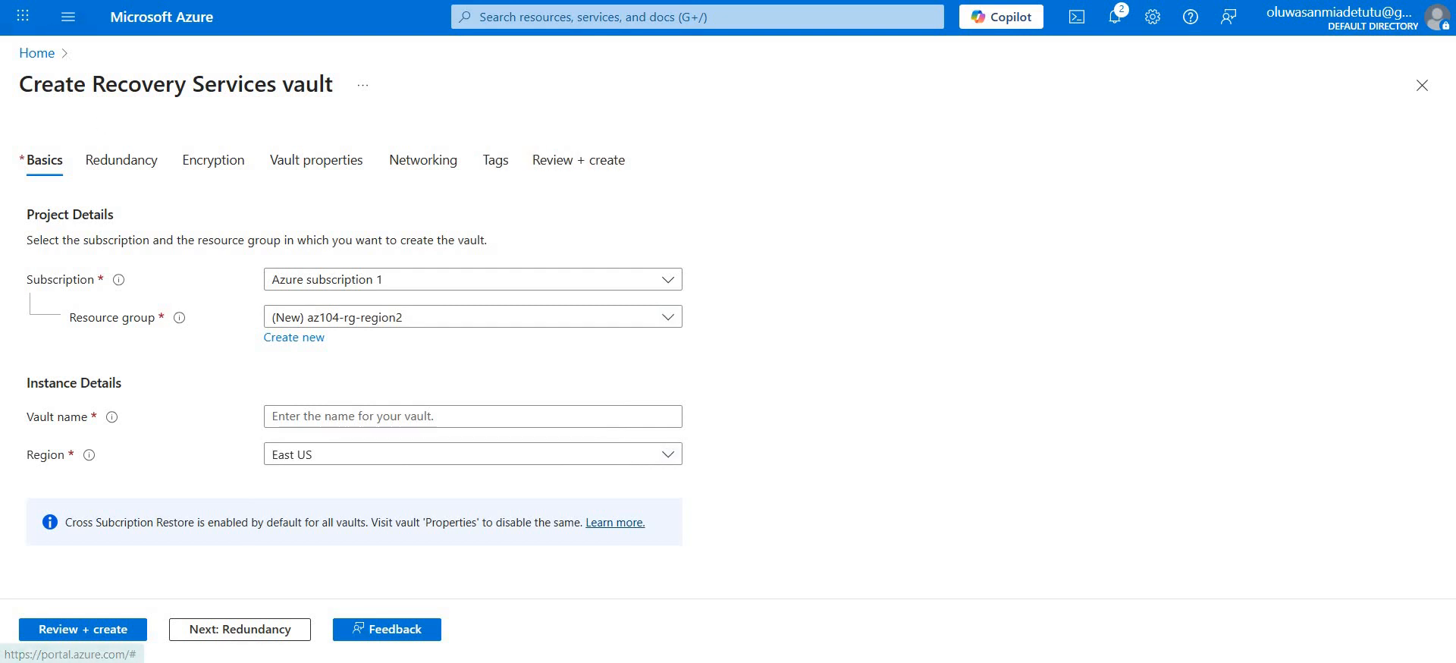
- Name the vault az104-rsv-region2, set its region to West US, and create it
click(300, 415)
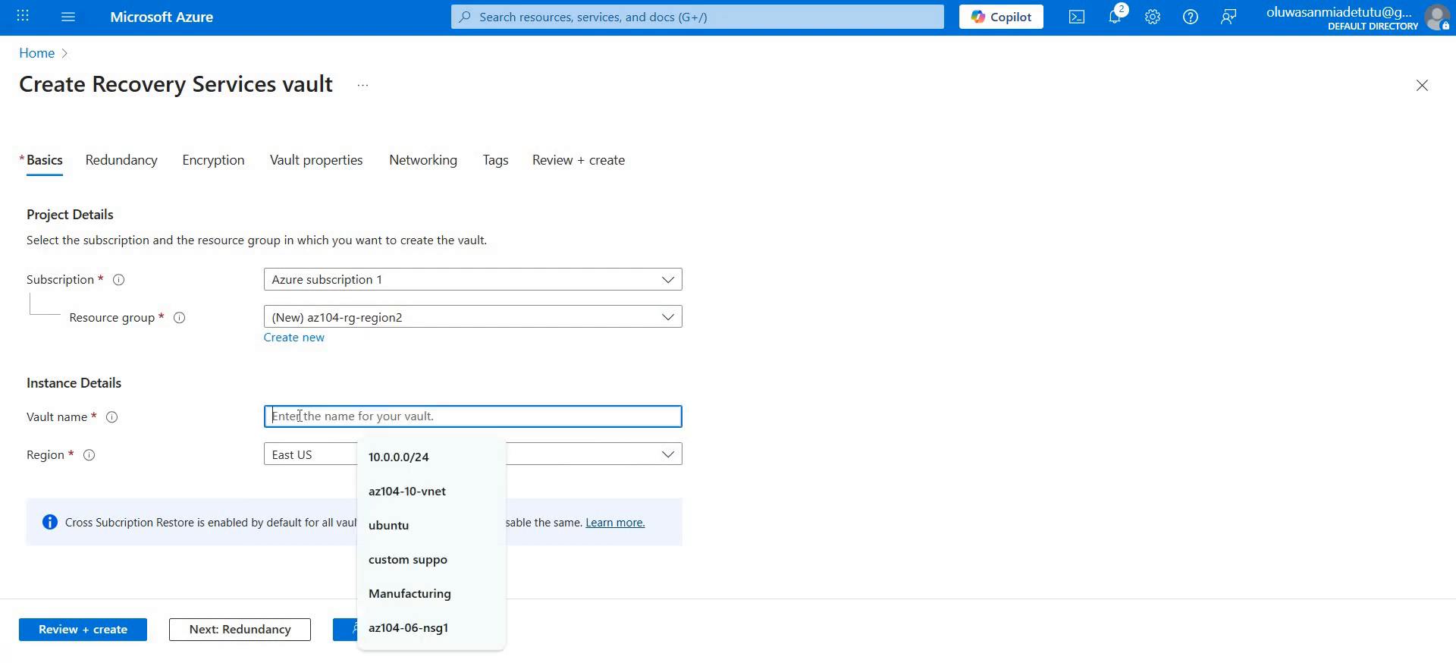
text(az104-)
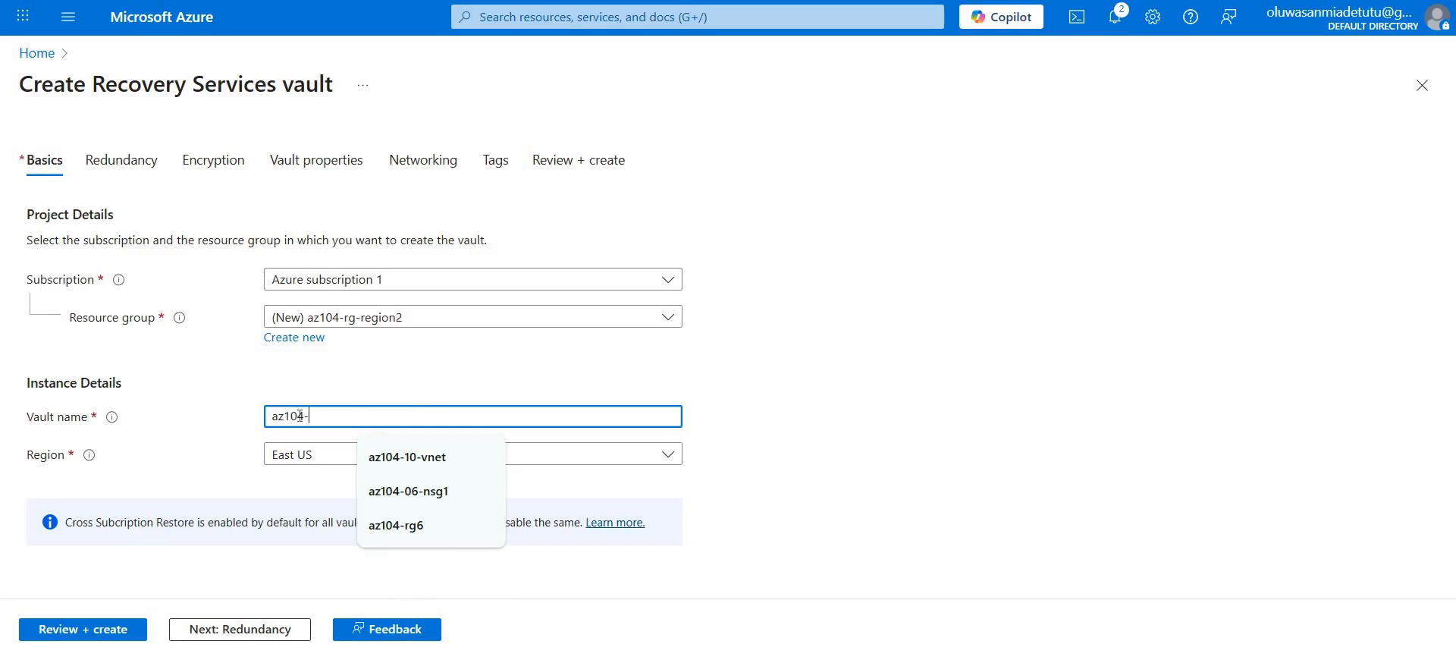
text(rsv-re)
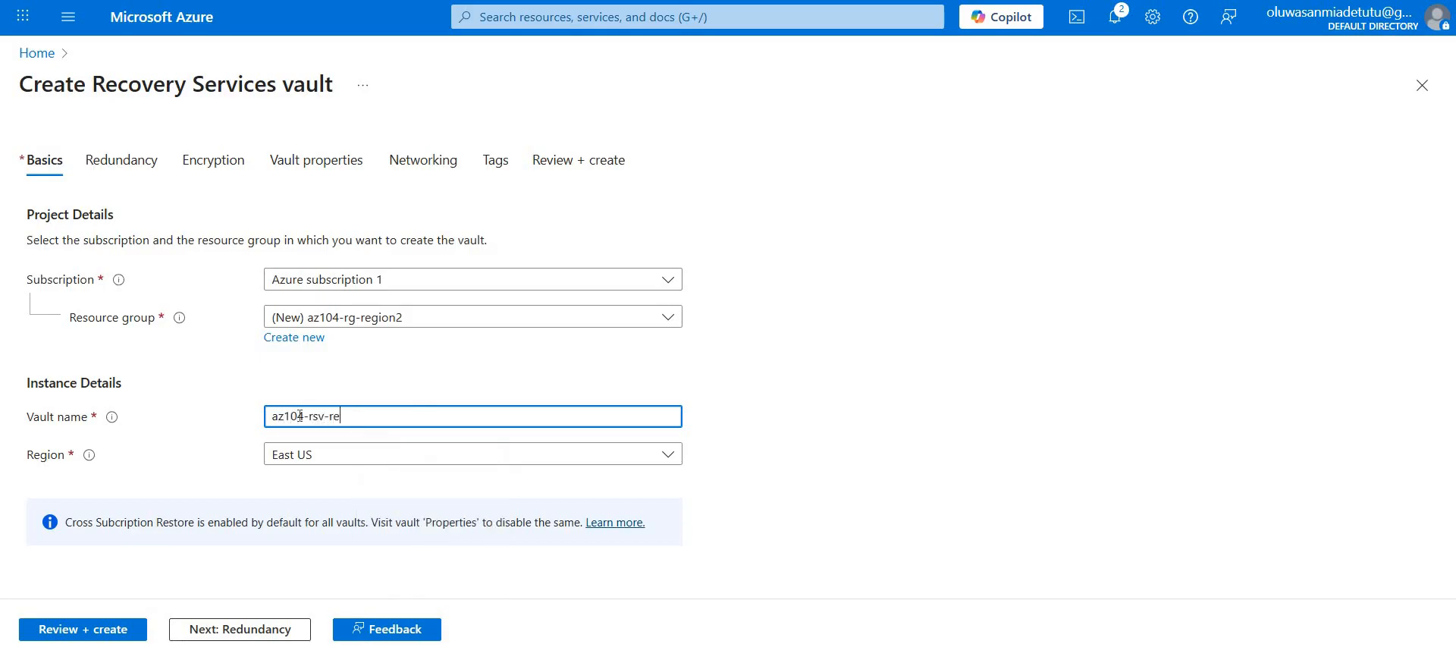
text(gion2)
click(642, 456)
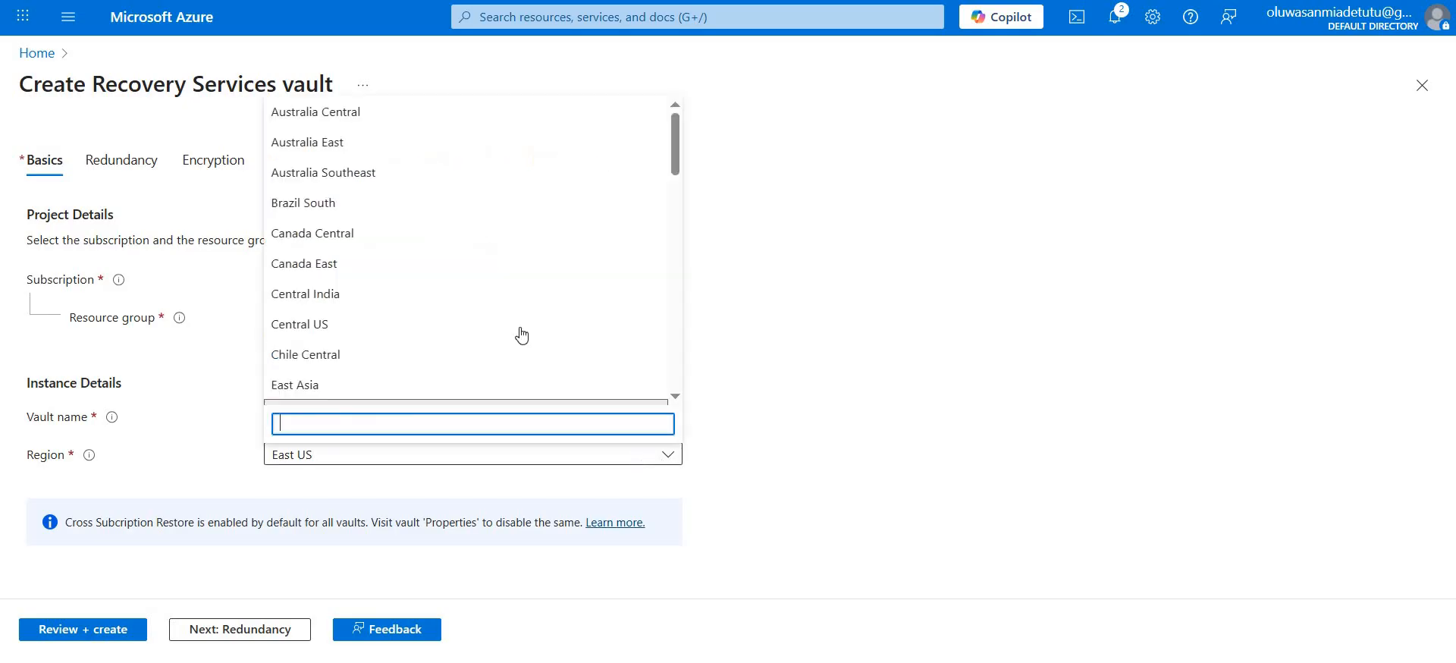
scroll(509, 299, down, 10)
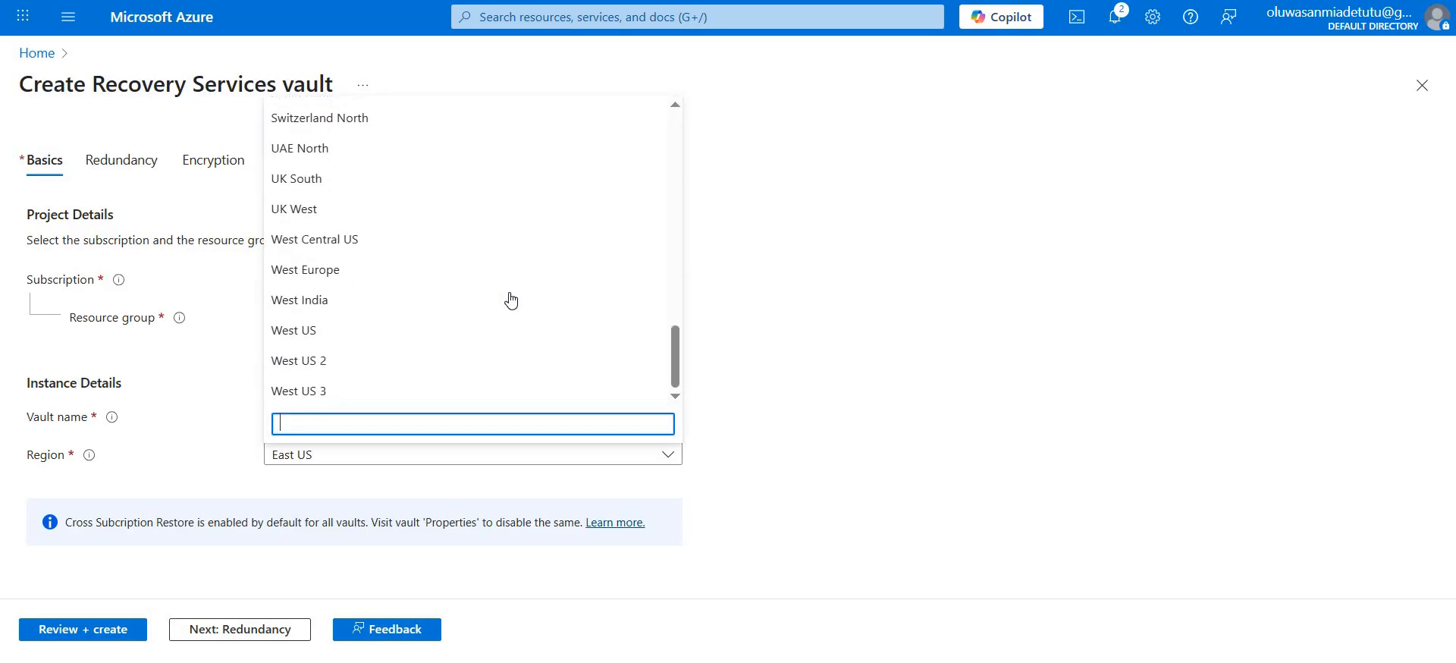
click(381, 335)
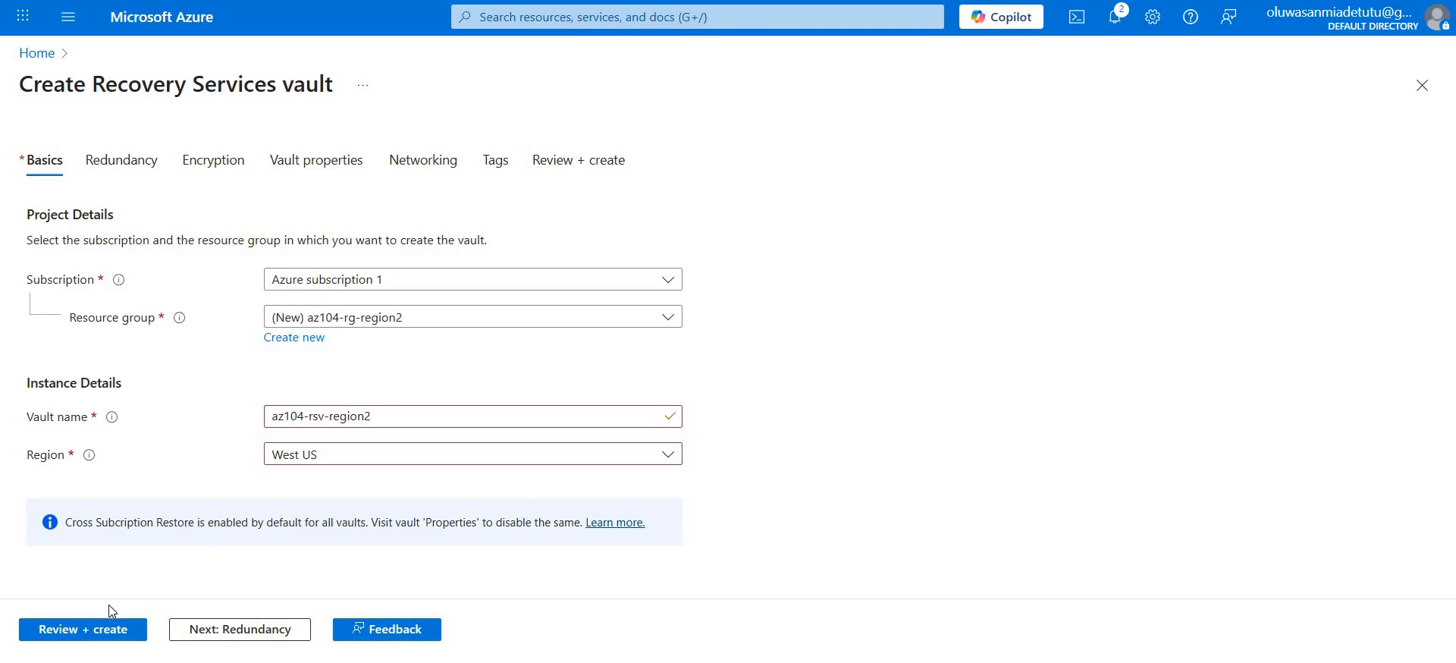
click(89, 630)
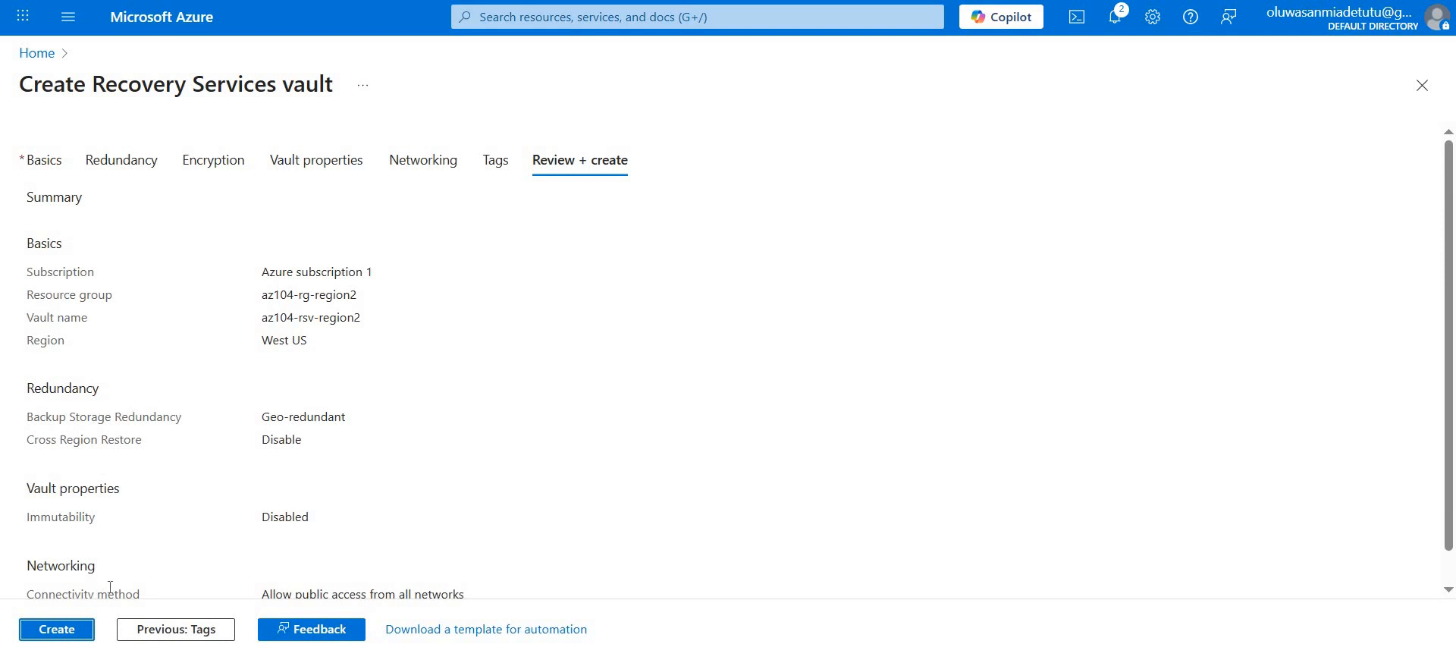
click(68, 634)
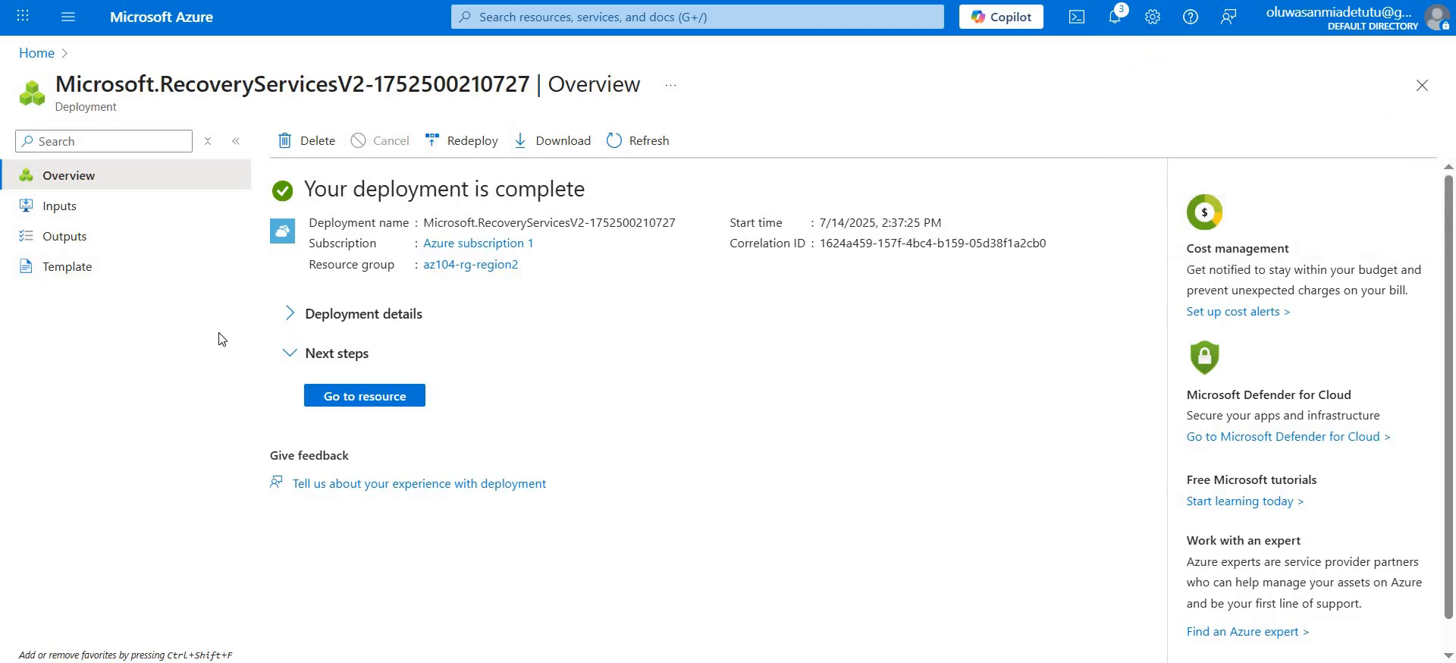
- Find the virtual machine az104-10-vm0 and open its disaster recovery settings
click(212, 15)
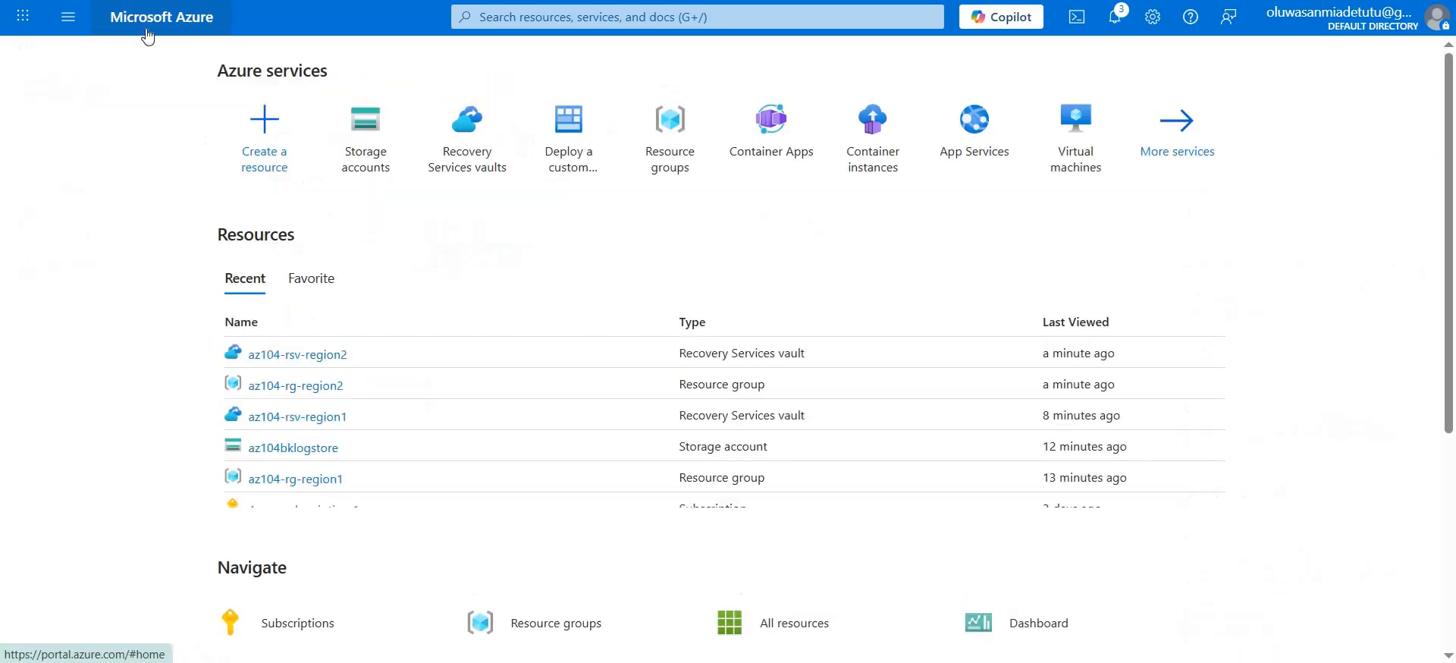
click(521, 21)
text(az10)
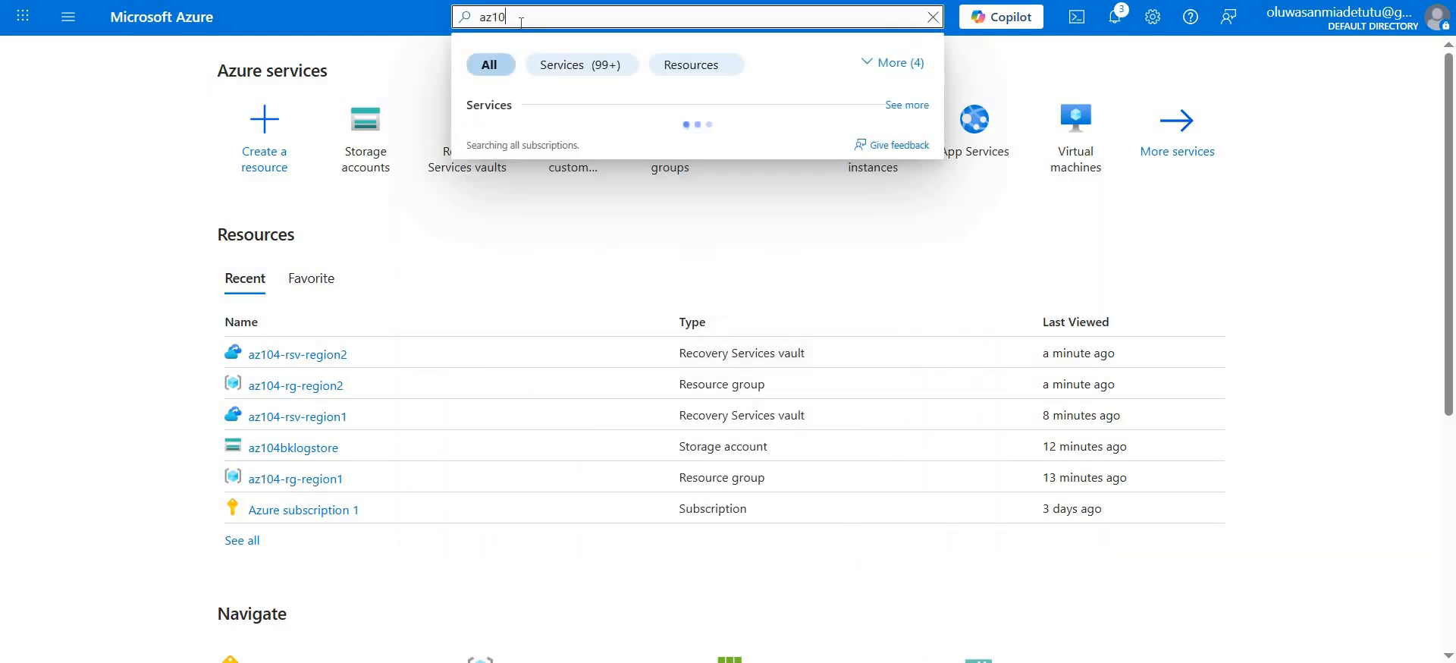
text(4-10-)
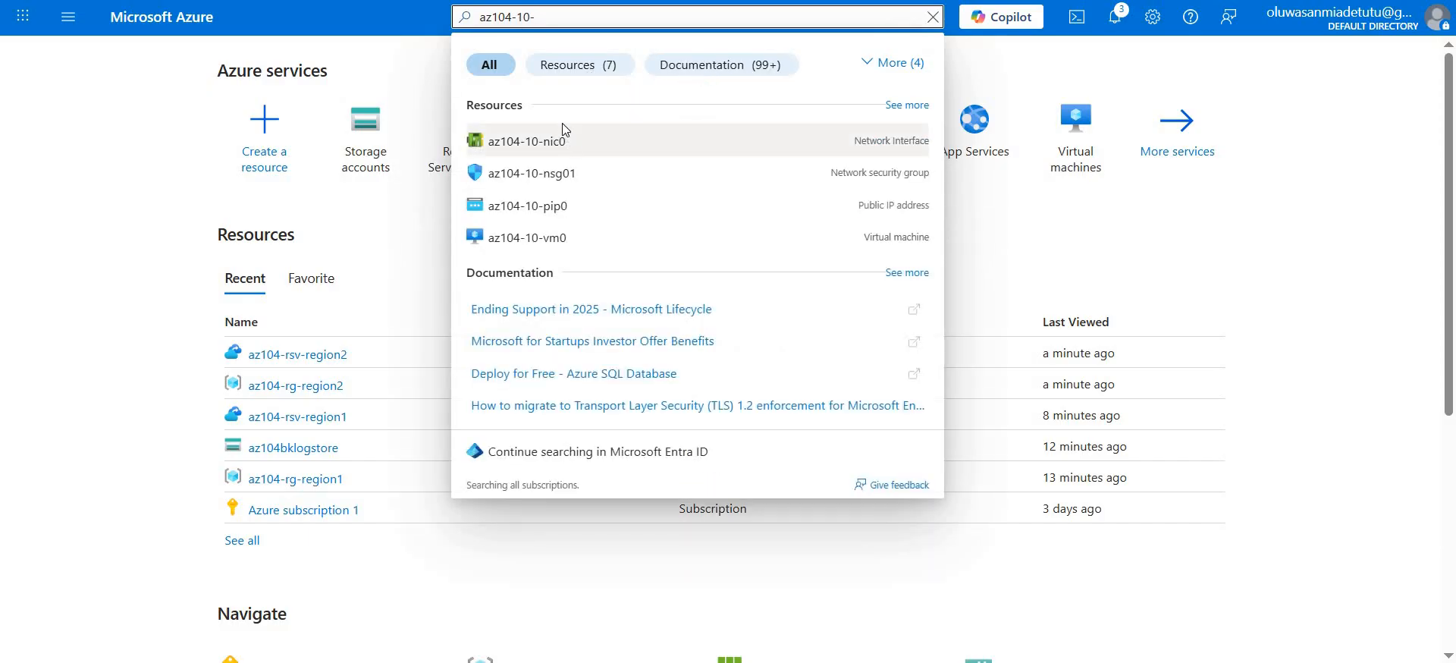
click(527, 238)
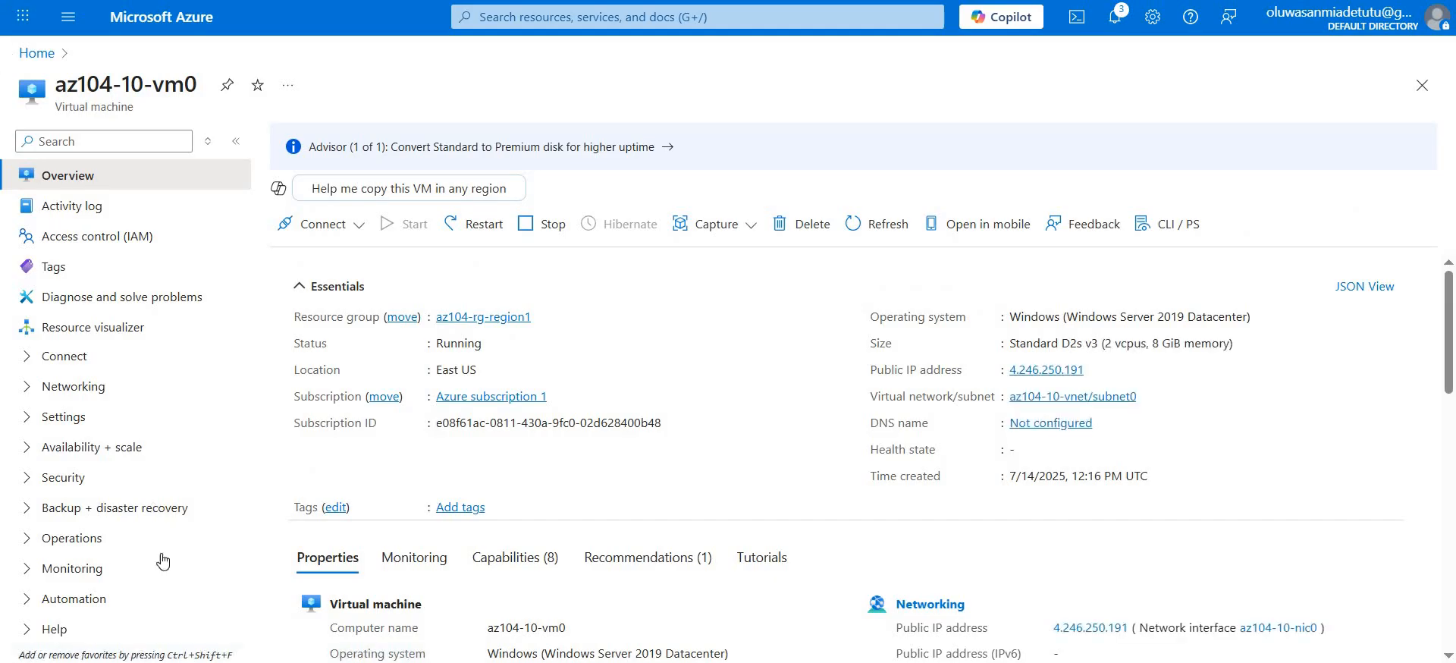
click(88, 516)
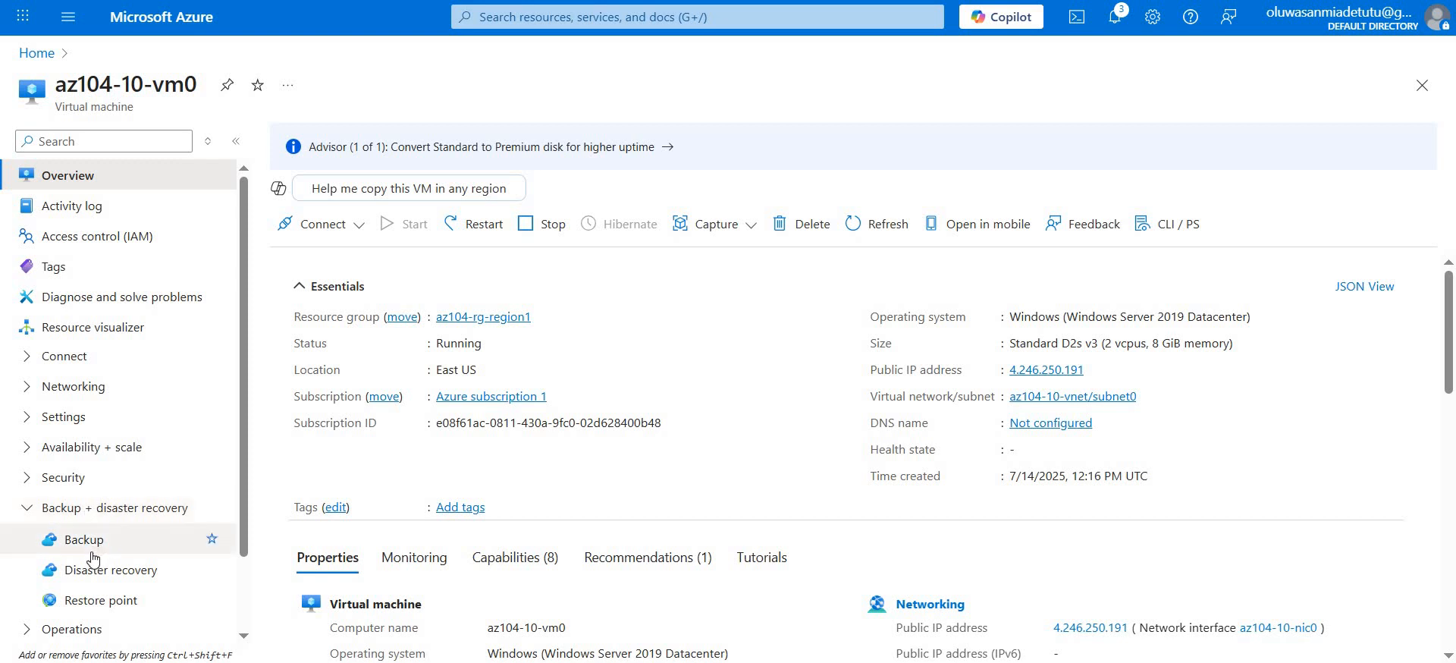
click(84, 574)
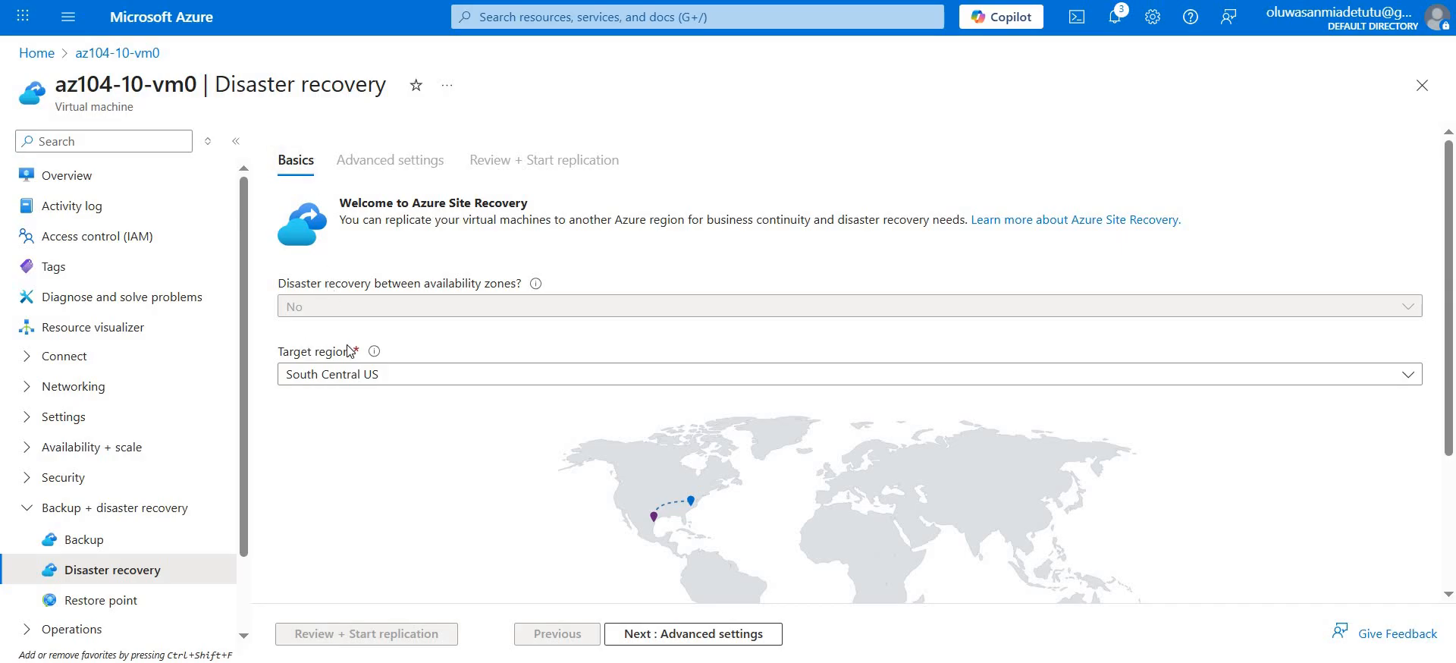
- Set the disaster recovery target region to West US and proceed to the advanced settings
click(471, 380)
scroll(1075, 282, down, 3)
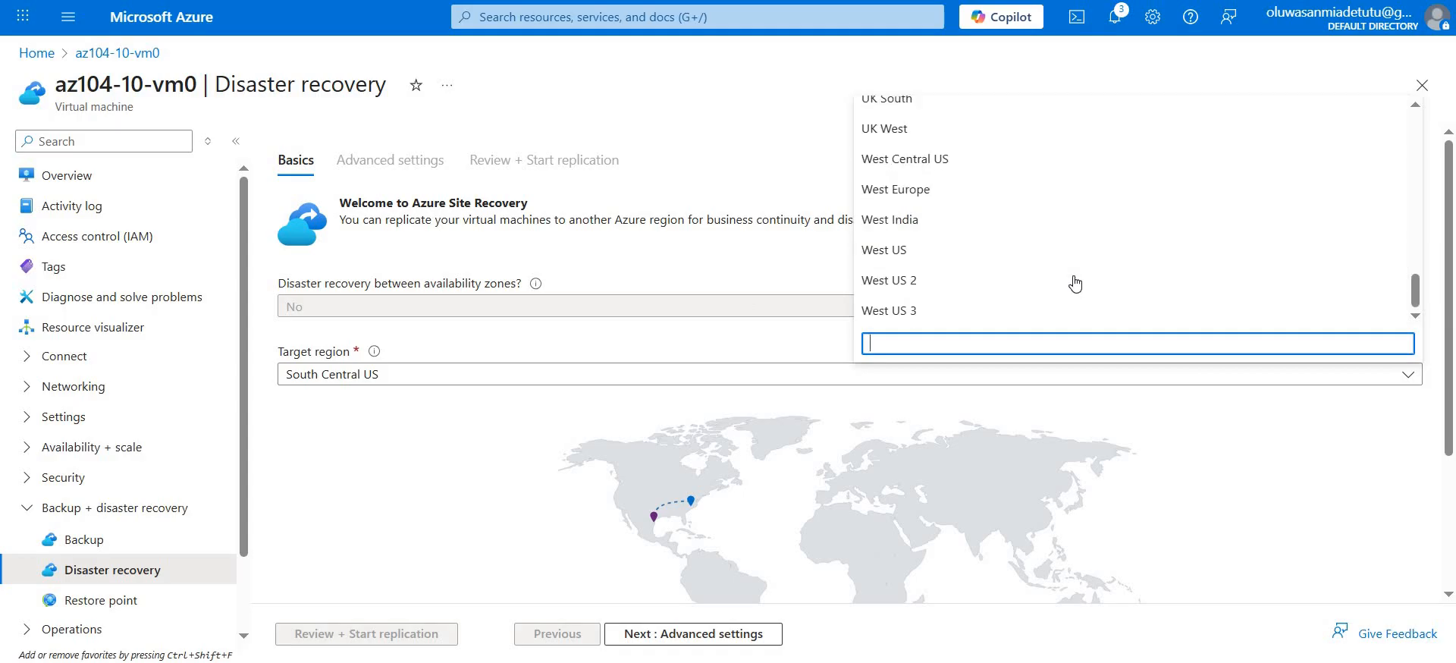
click(987, 243)
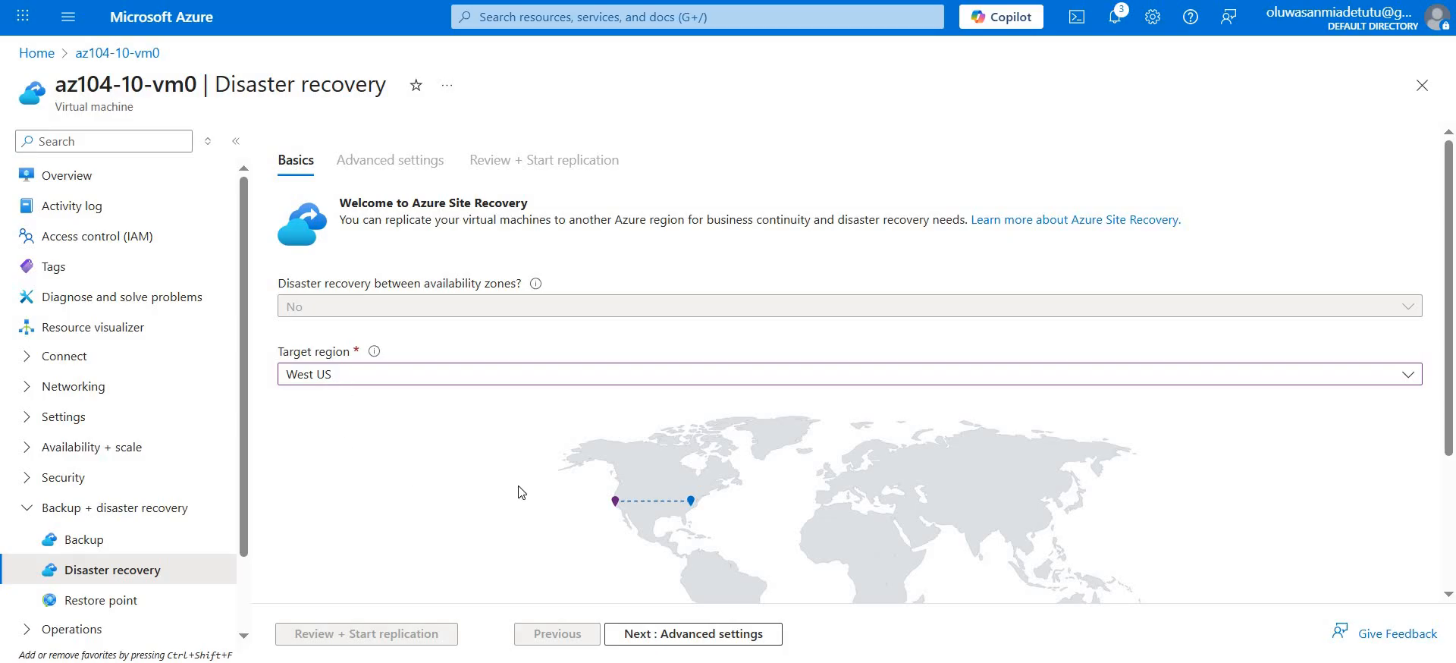
click(689, 633)
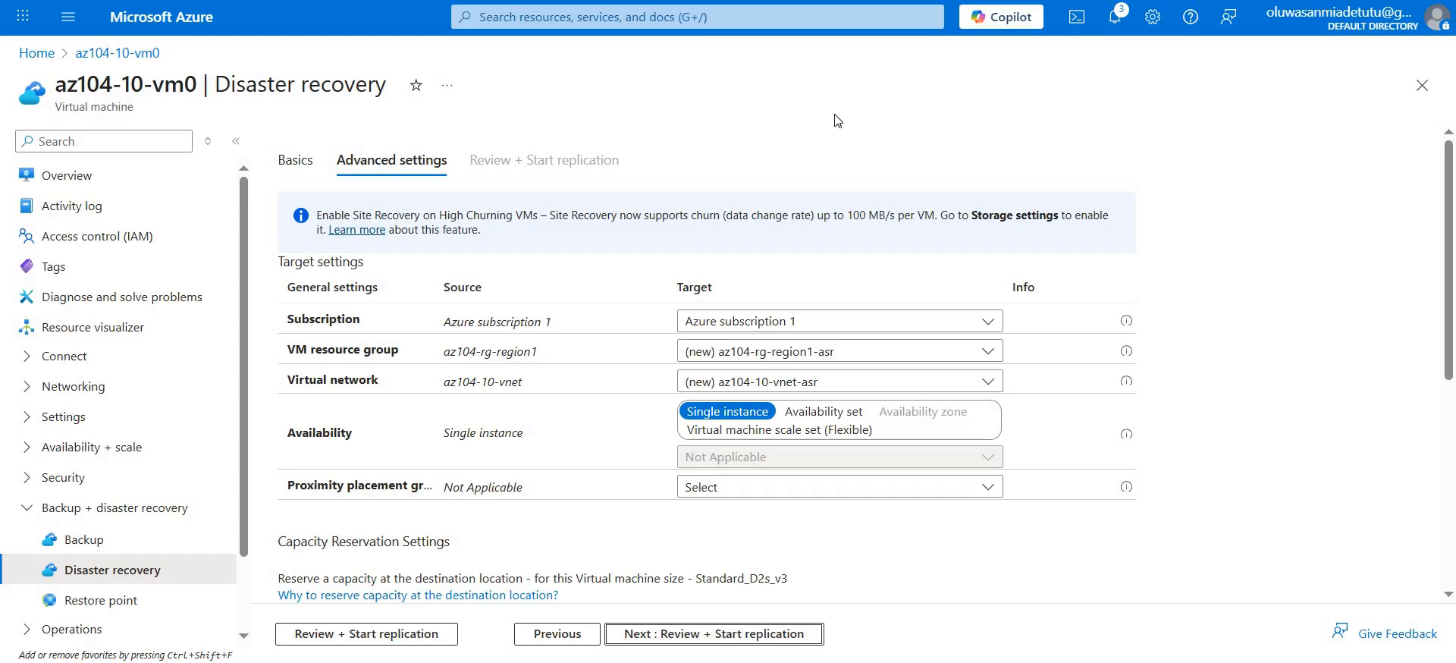
- Create the new automation account proposed in the extension settings for replicating az104-10-vm0
scroll(992, 211, down, 2)
scroll(993, 210, up, 1)
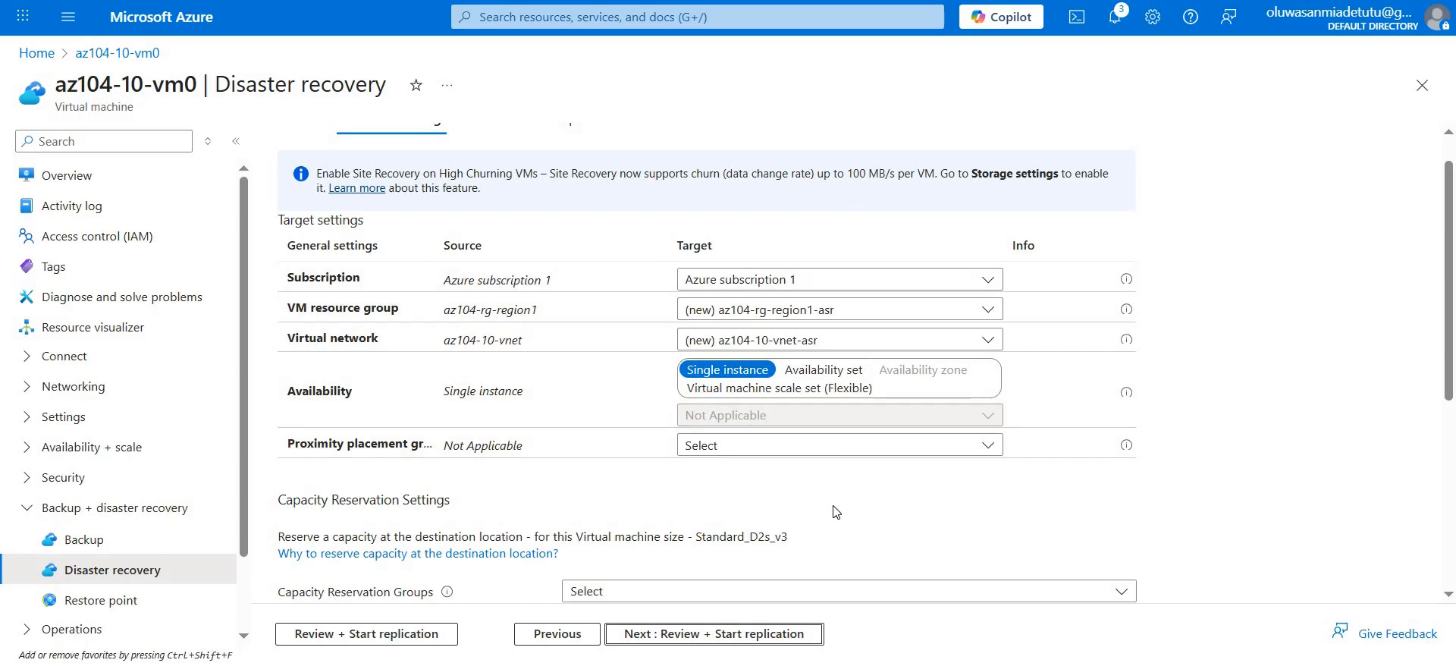
scroll(834, 500, down, 5)
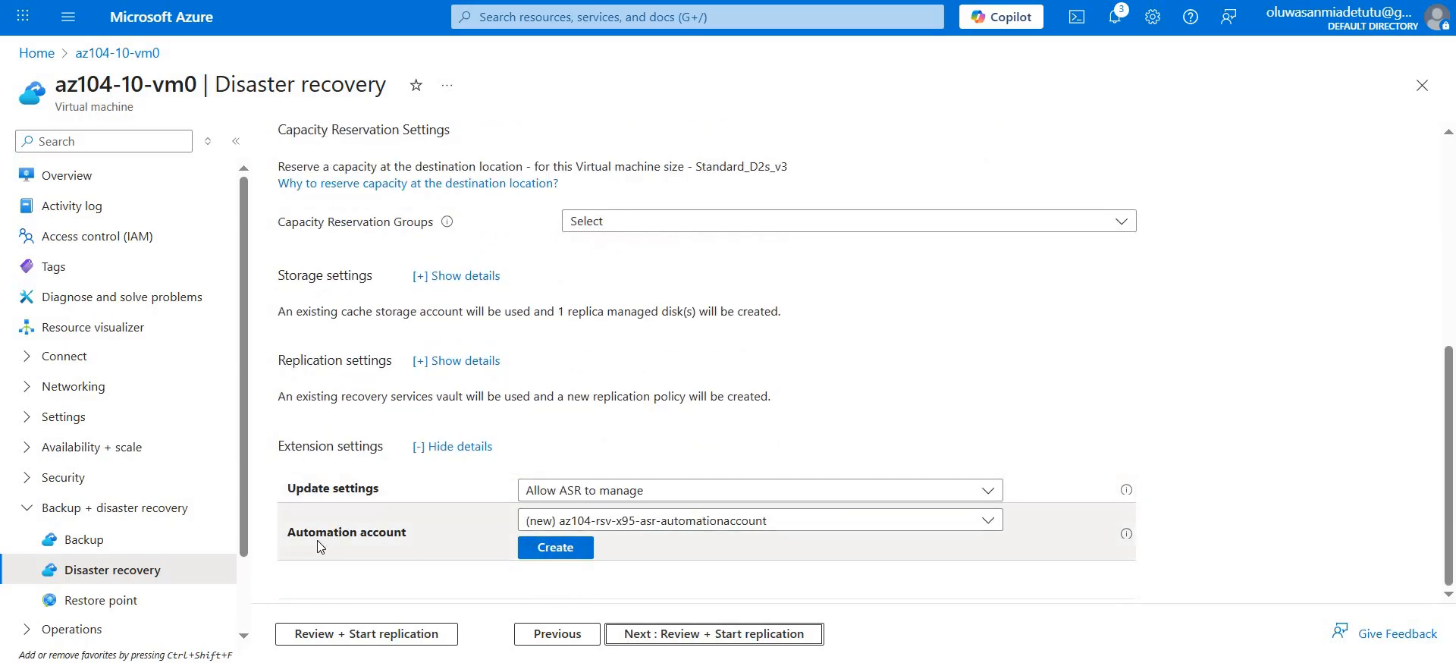
click(546, 552)
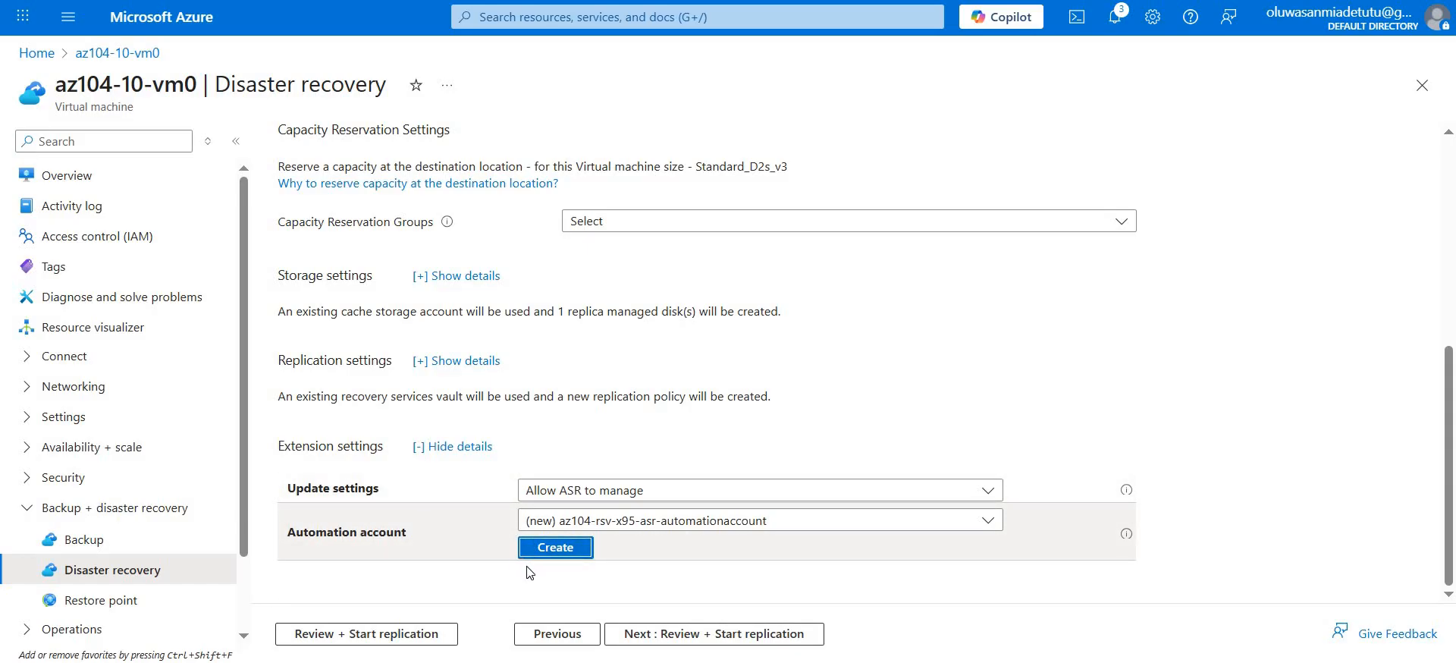
click(570, 556)
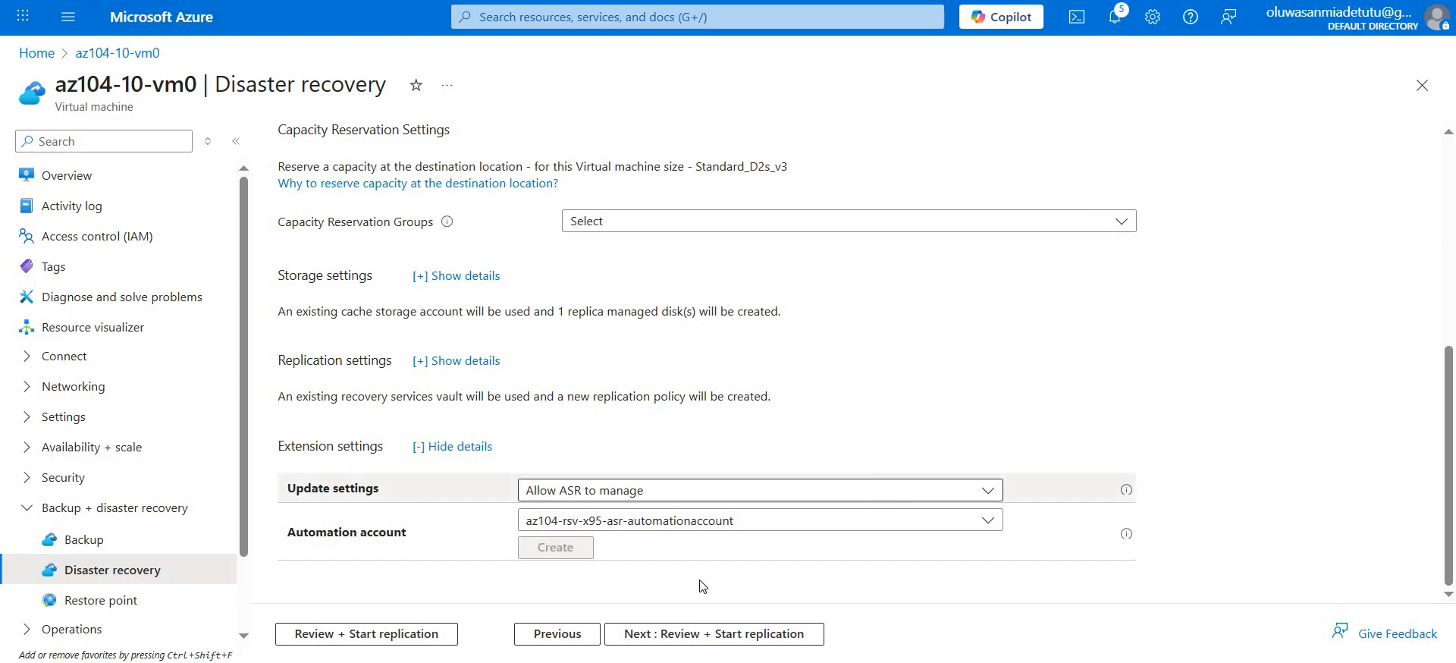
- Start the replication of az104-10-vm0 and check the portal notifications
click(692, 641)
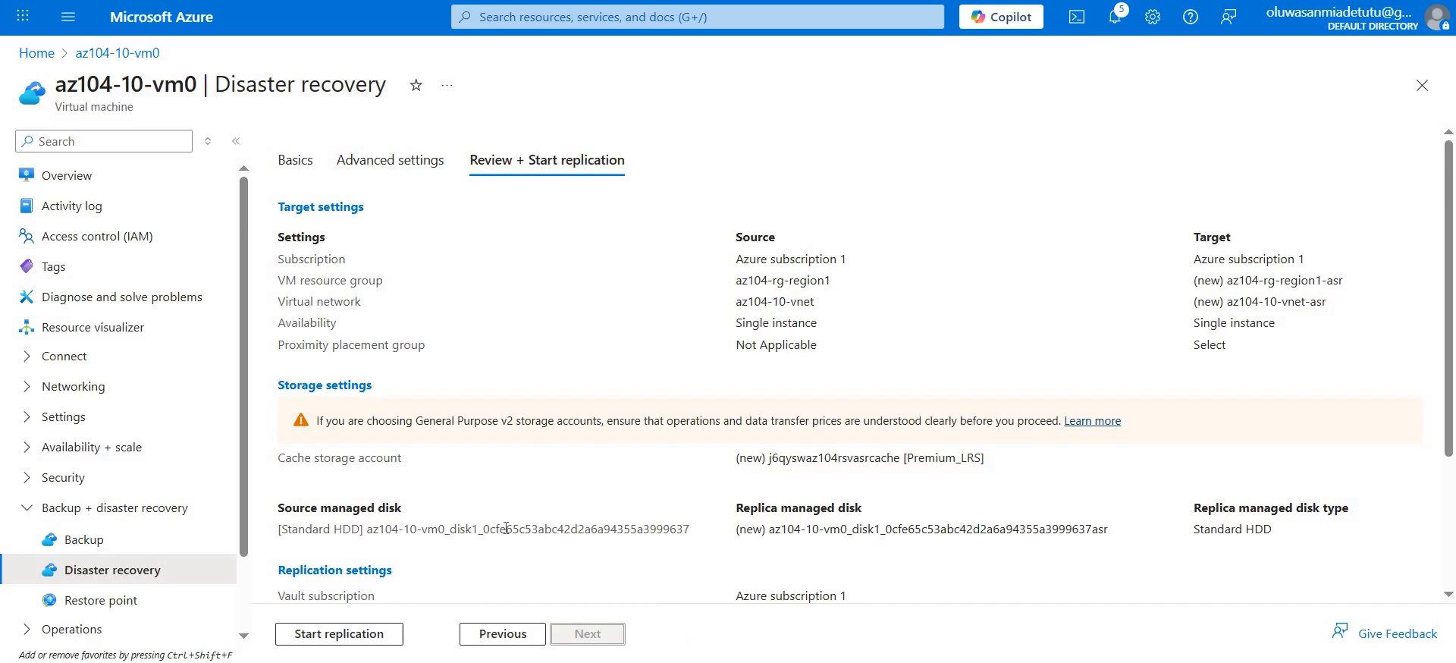
click(356, 639)
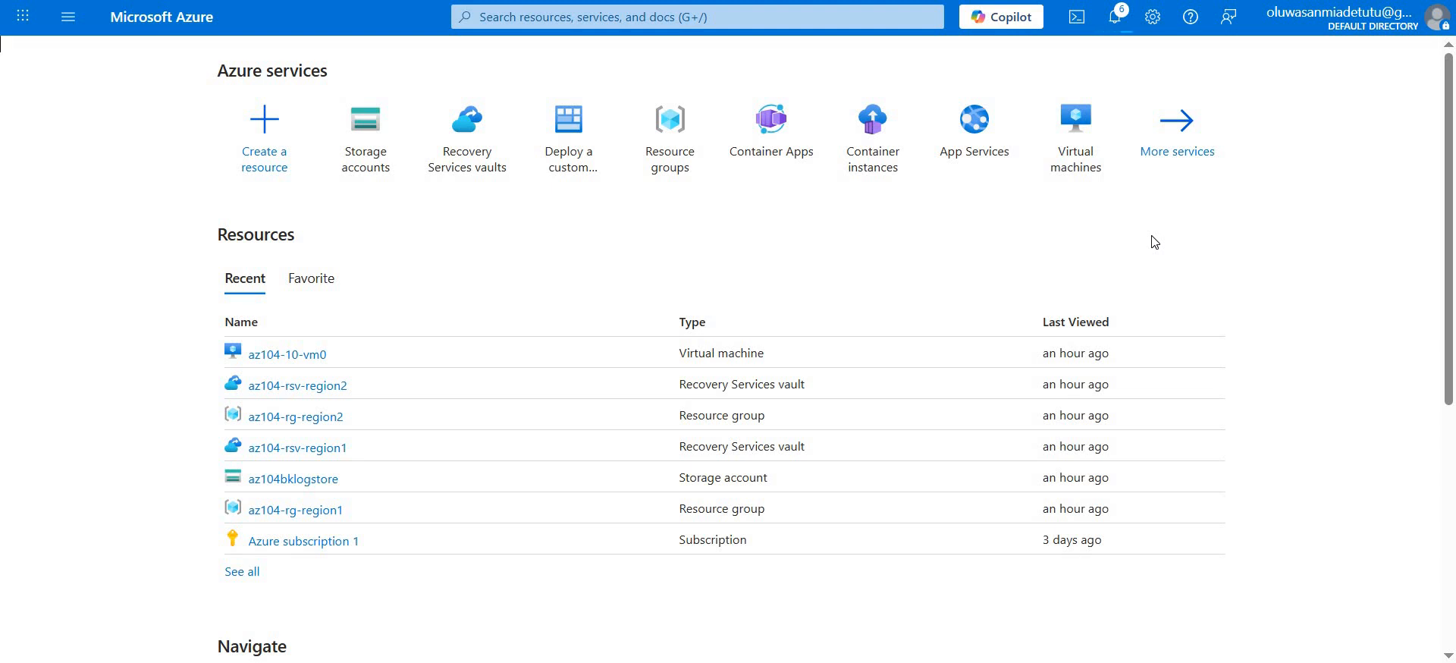
click(1115, 17)
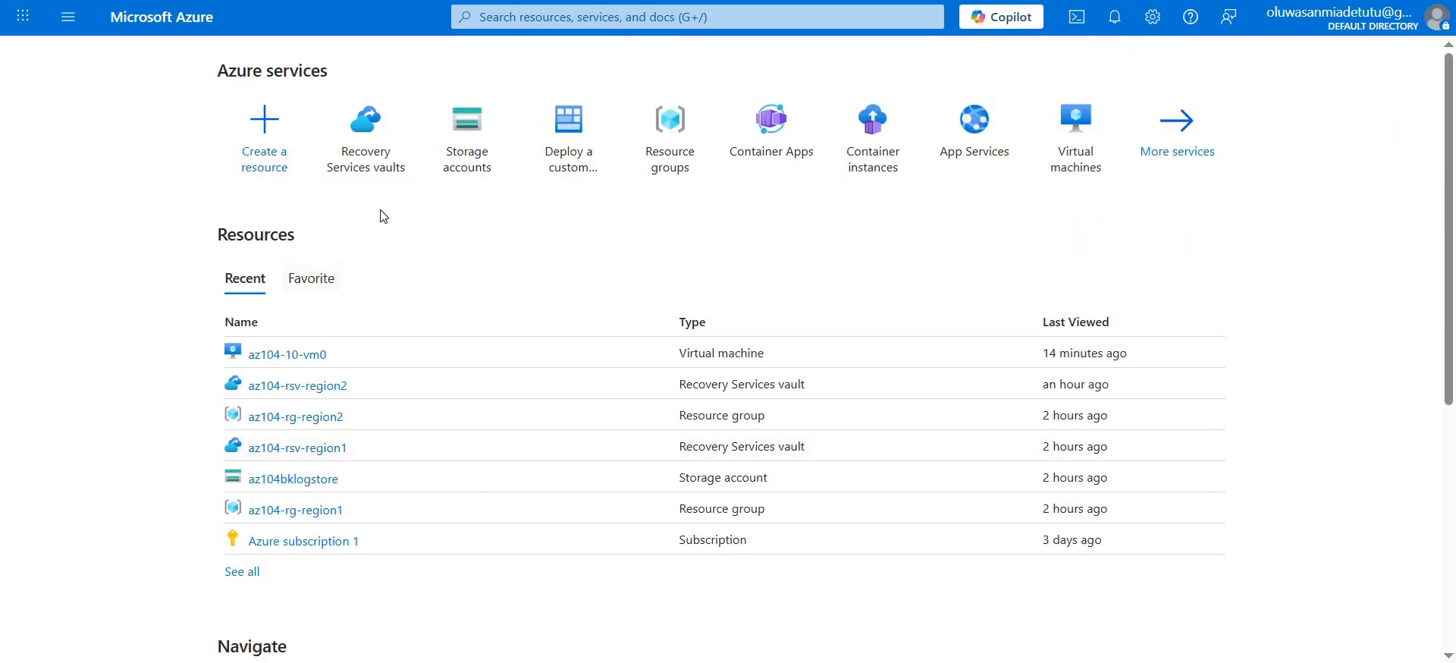
- View the replicated items of the az104-rsv-region2 Recovery Services vault
click(377, 161)
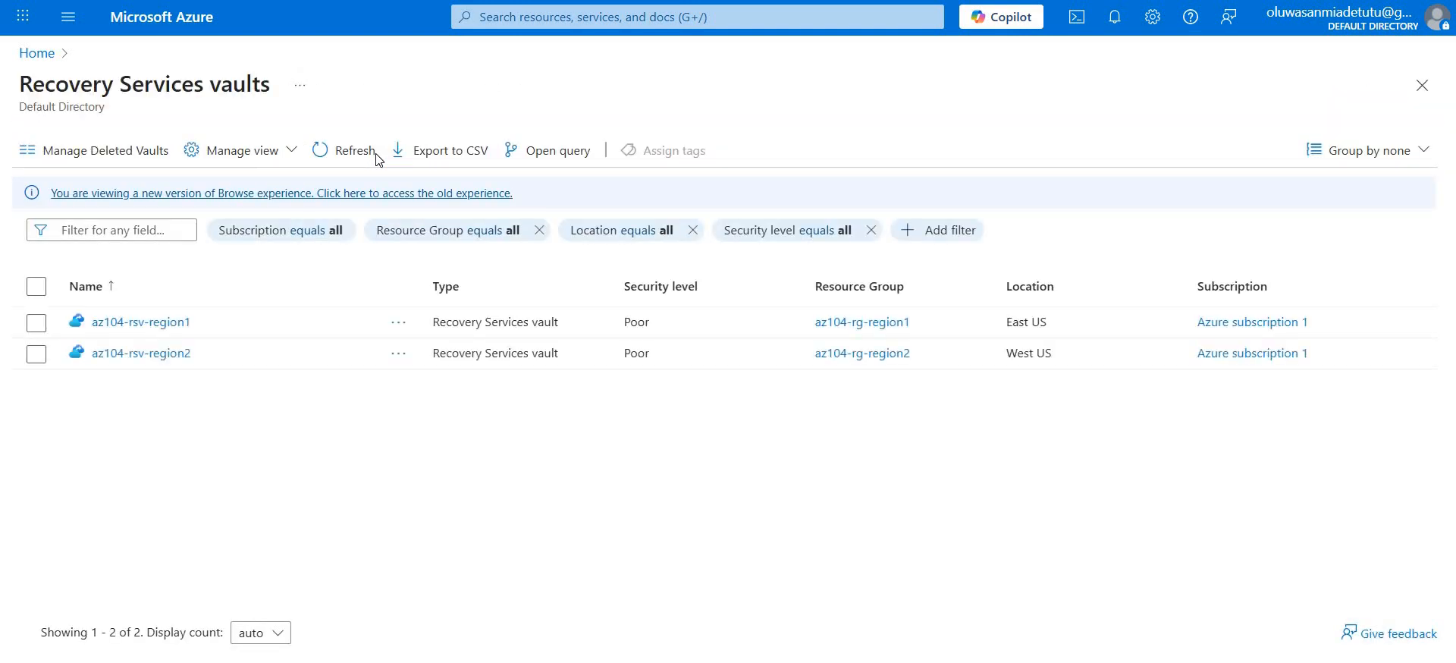
click(159, 358)
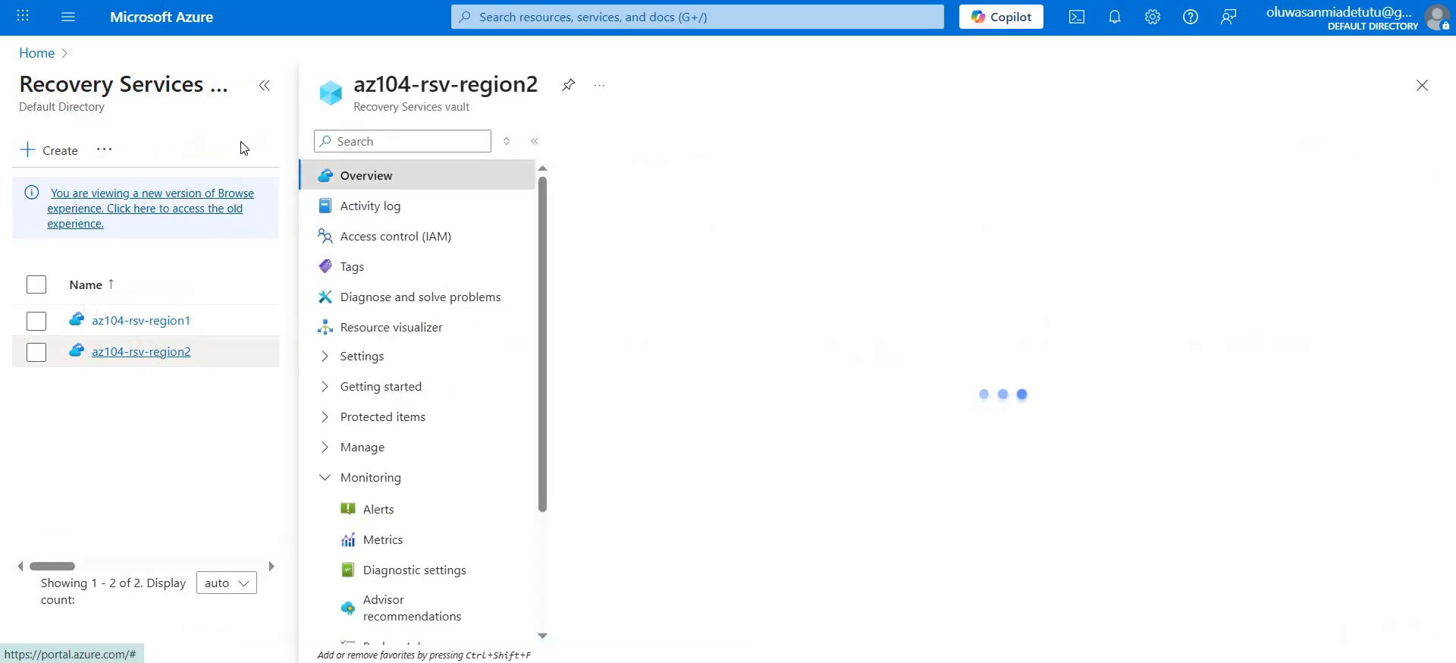
click(265, 85)
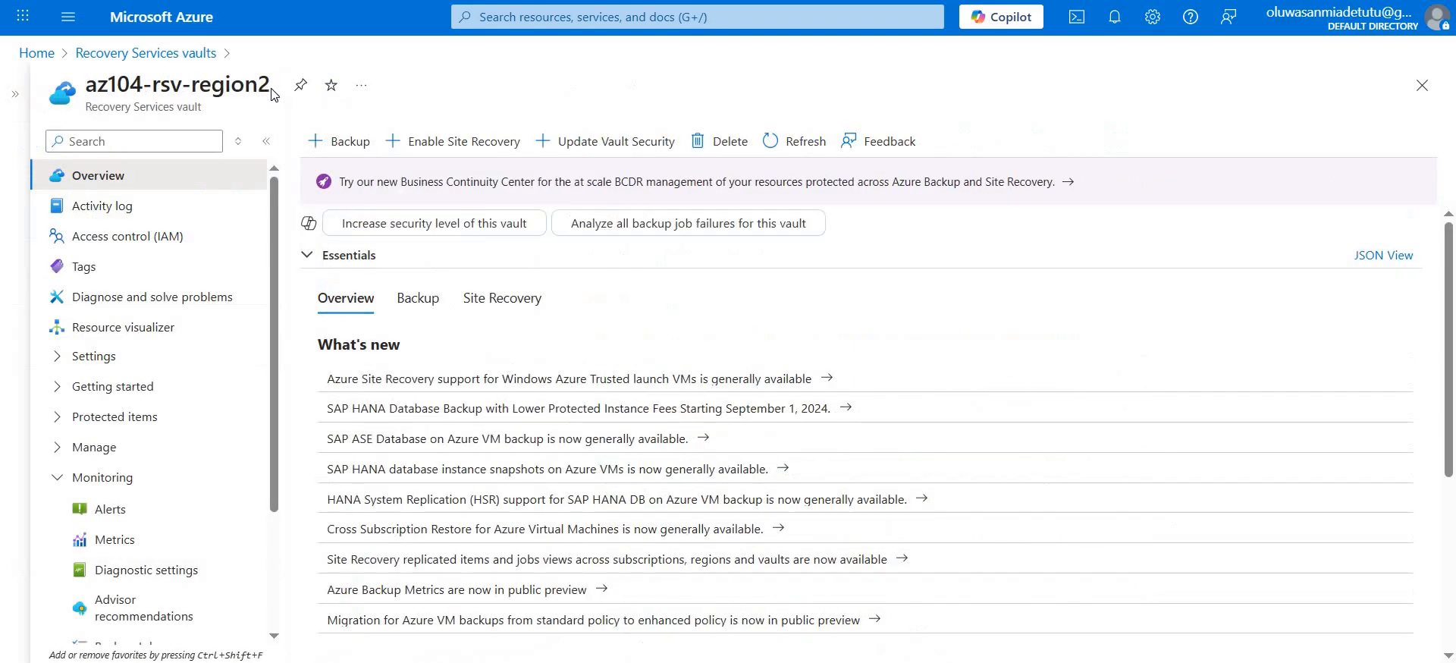
click(108, 419)
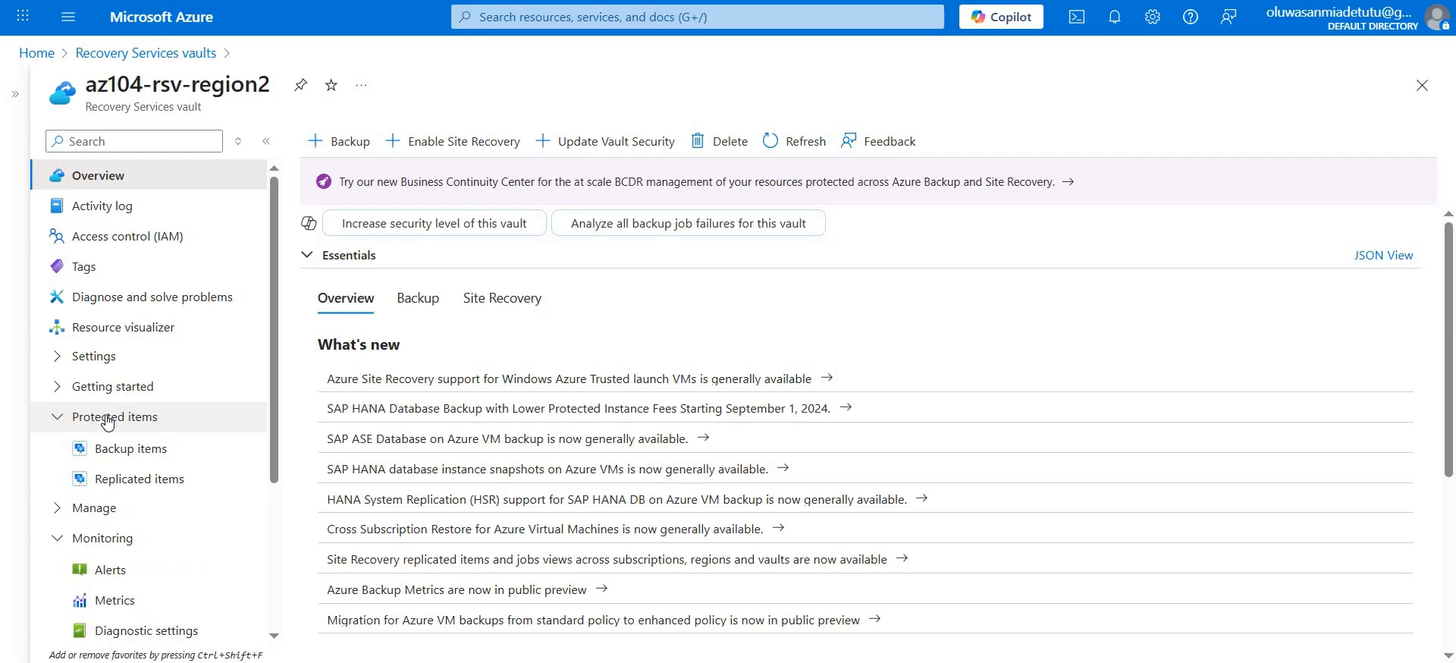
click(142, 478)
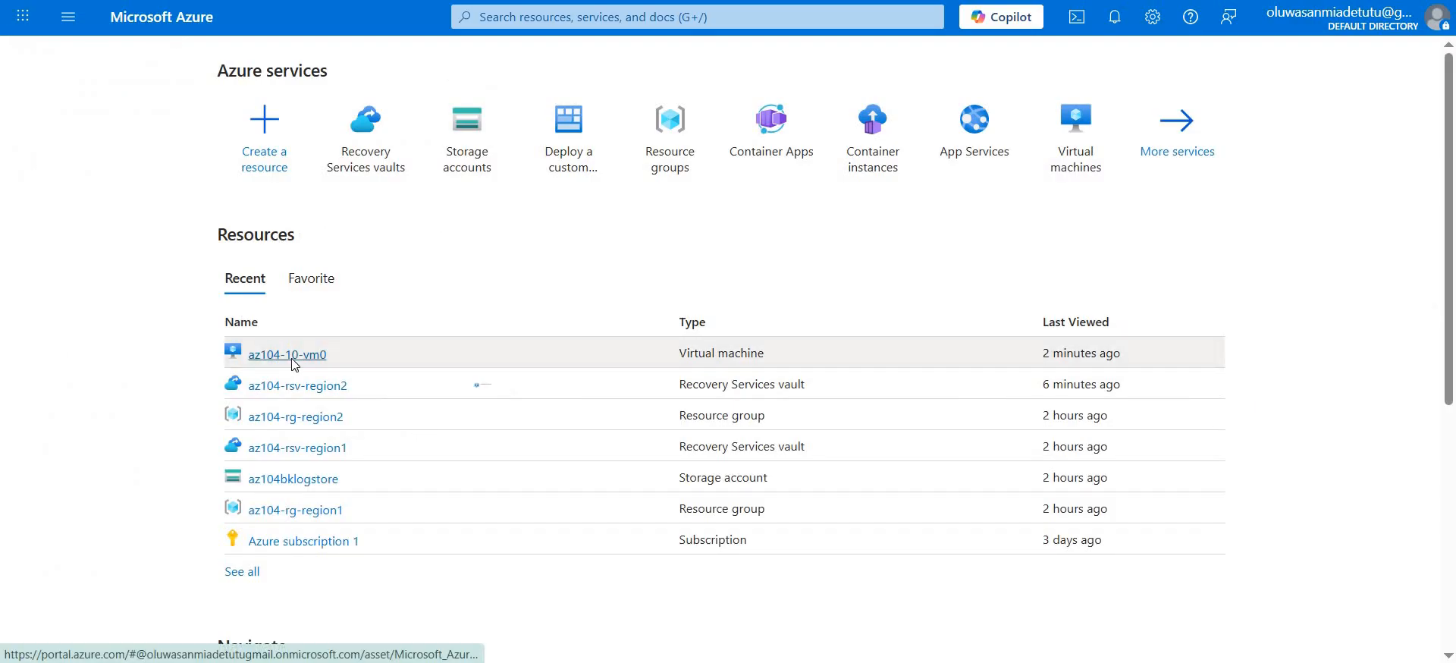
- Open the disaster recovery page of the az104-10-vm0 virtual machine
click(292, 355)
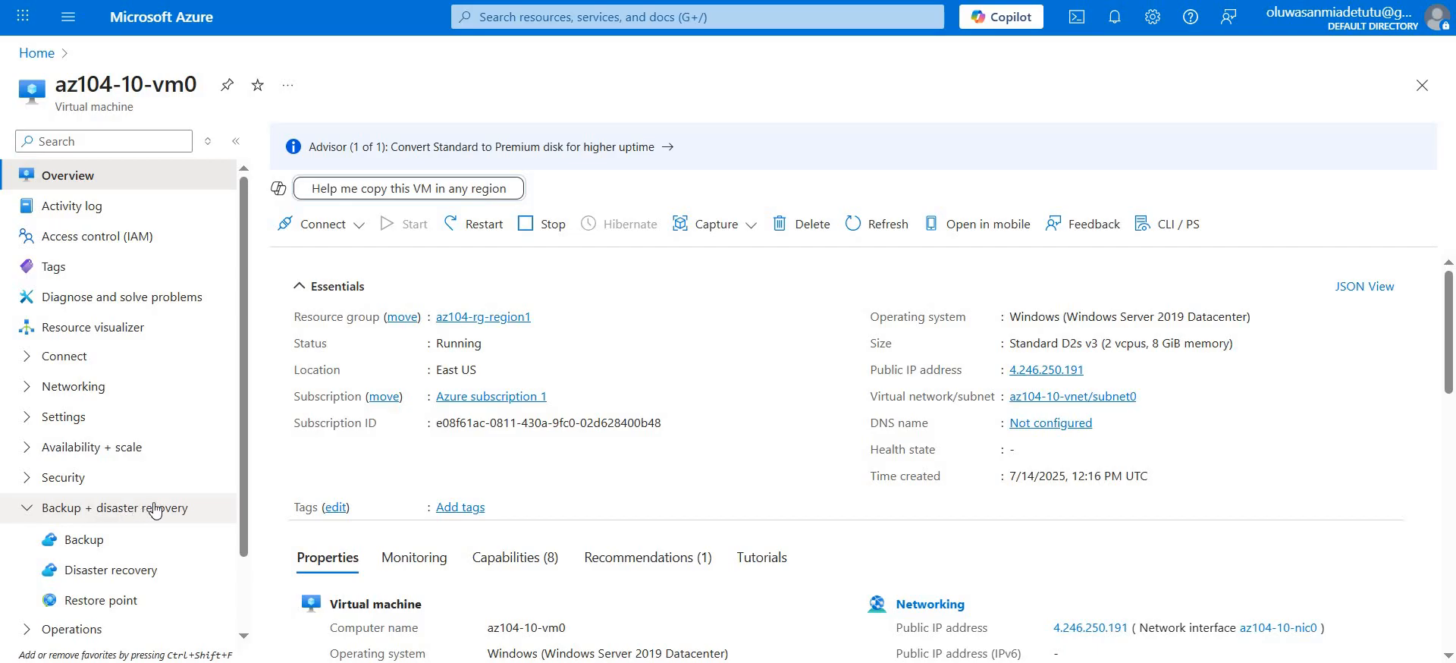
click(117, 570)
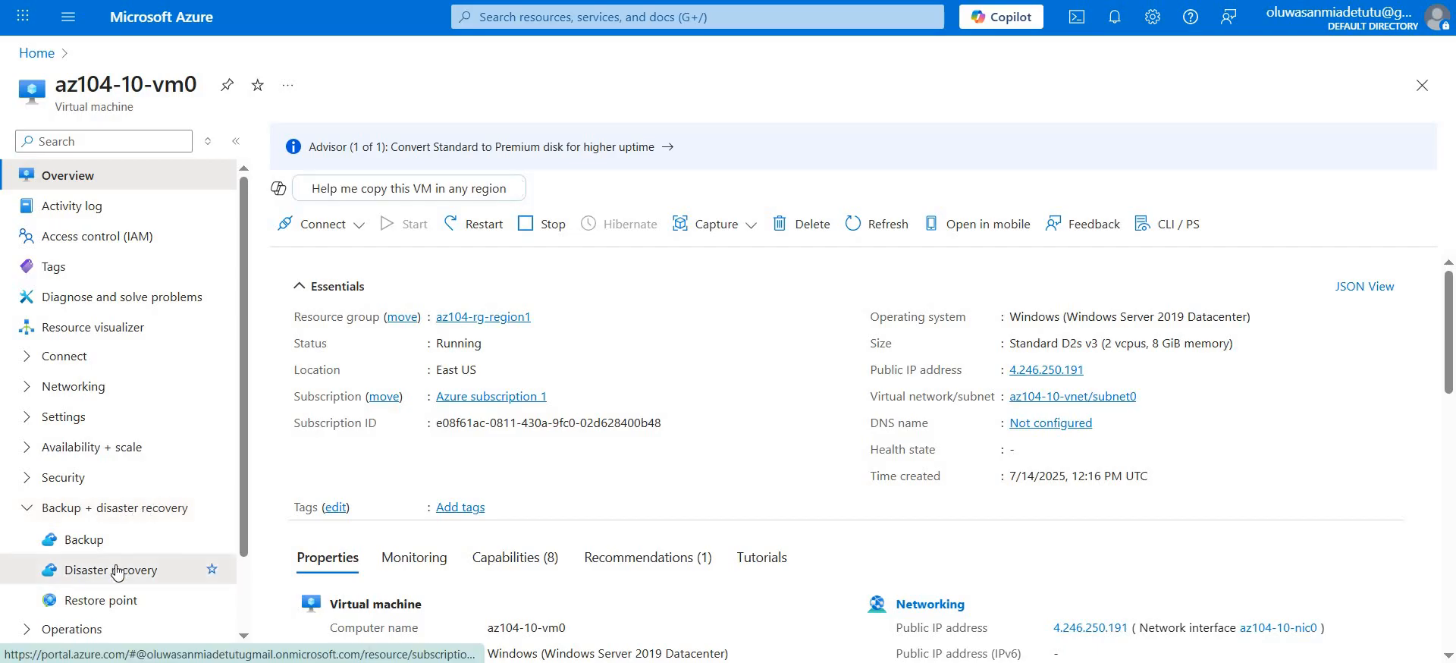